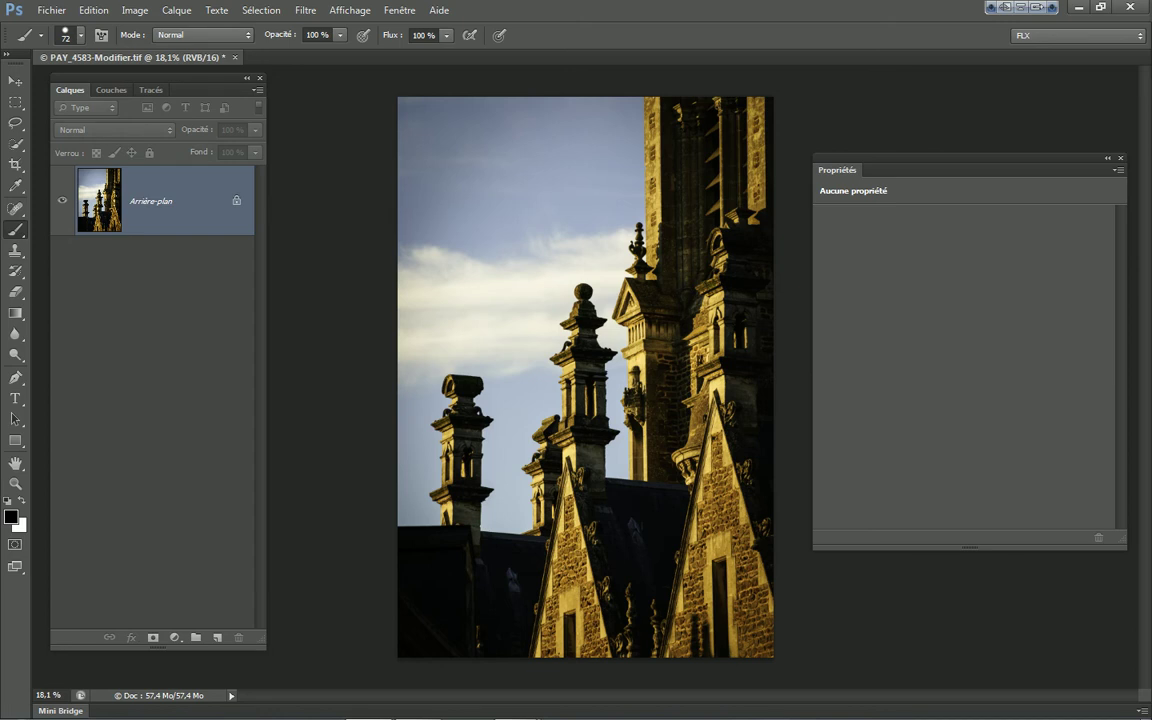
- Duplicate the Arrière-plan background into a new layer, Calque 1, and bring up the adjustment layer list
left_click_drag(486, 589, 522, 566)
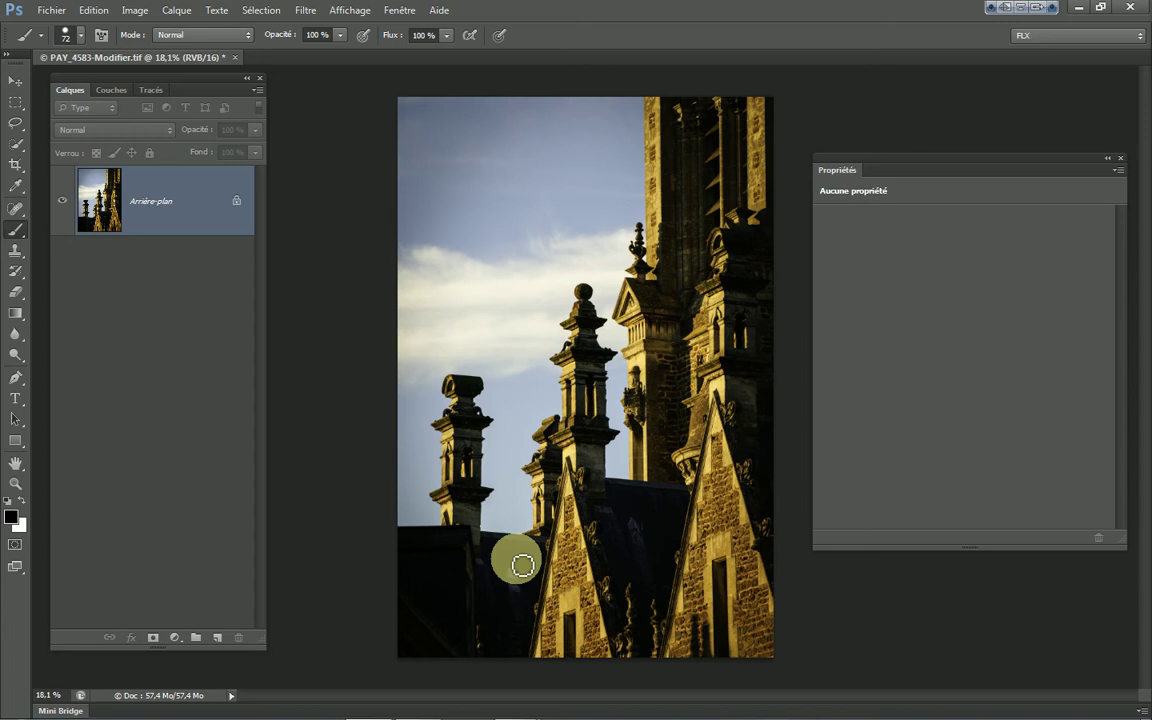
key("ctrl+j")
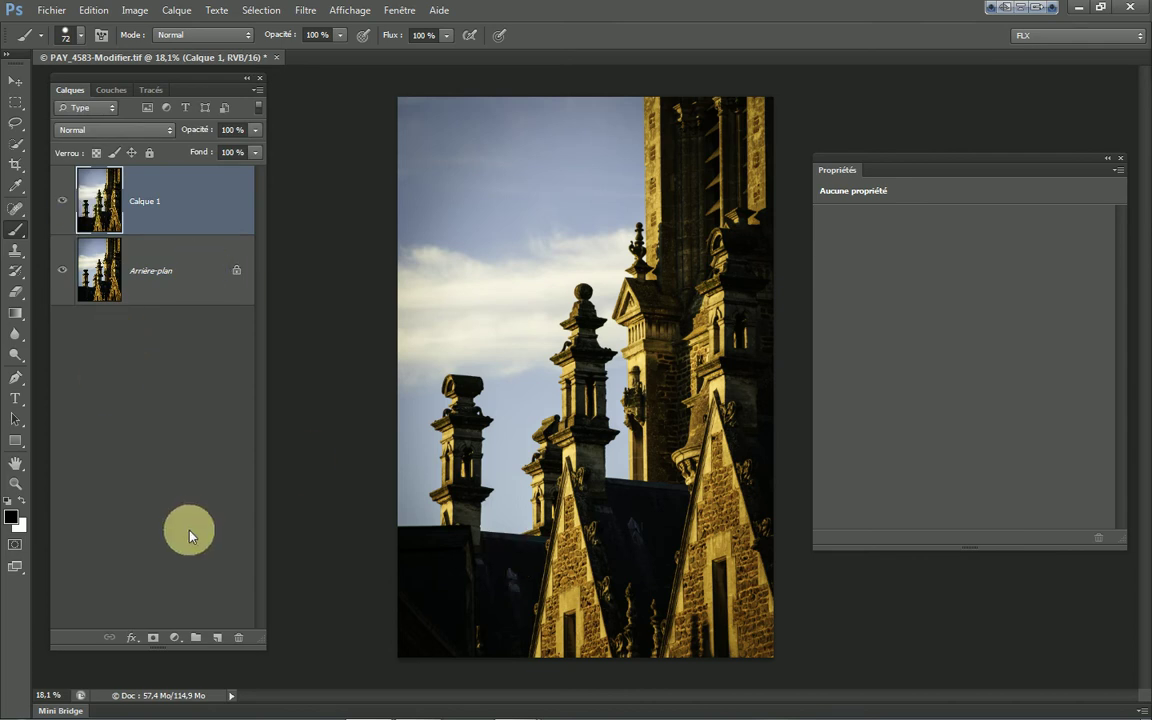
left_click(174, 639)
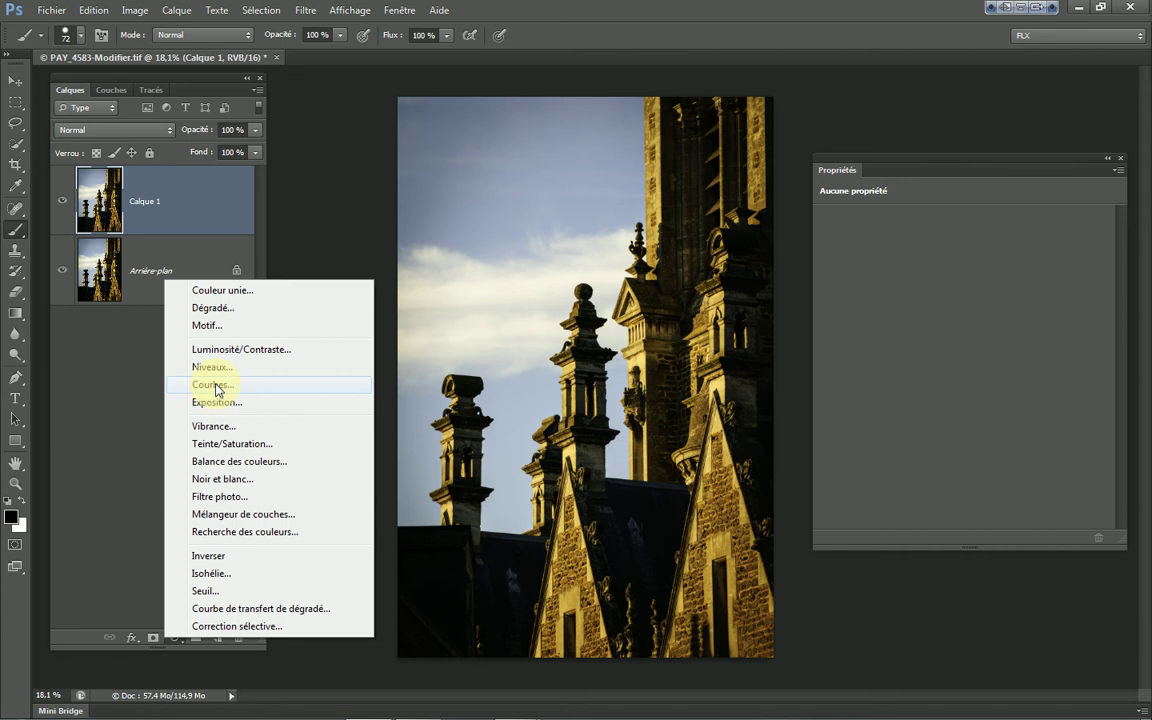
- Choose Courbes… to create the Courbes 1 curves adjustment layer with a mask above Calque 1
left_click(213, 385)
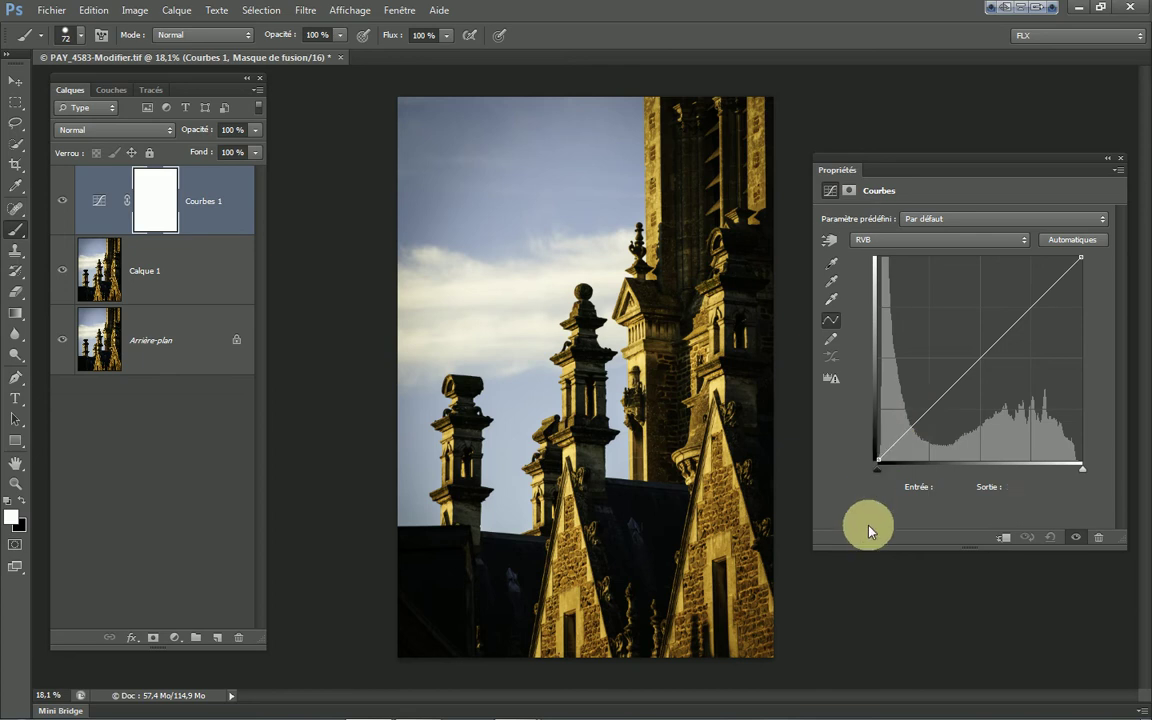
left_click(849, 191)
left_click(830, 190)
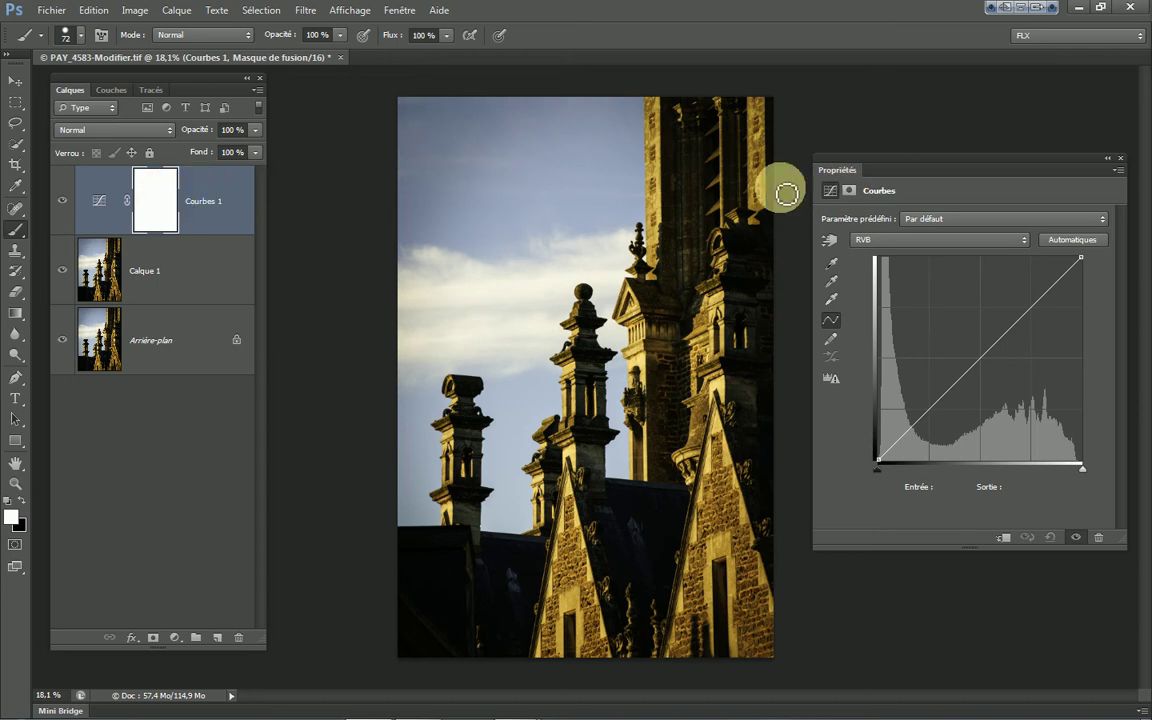
left_click(849, 191)
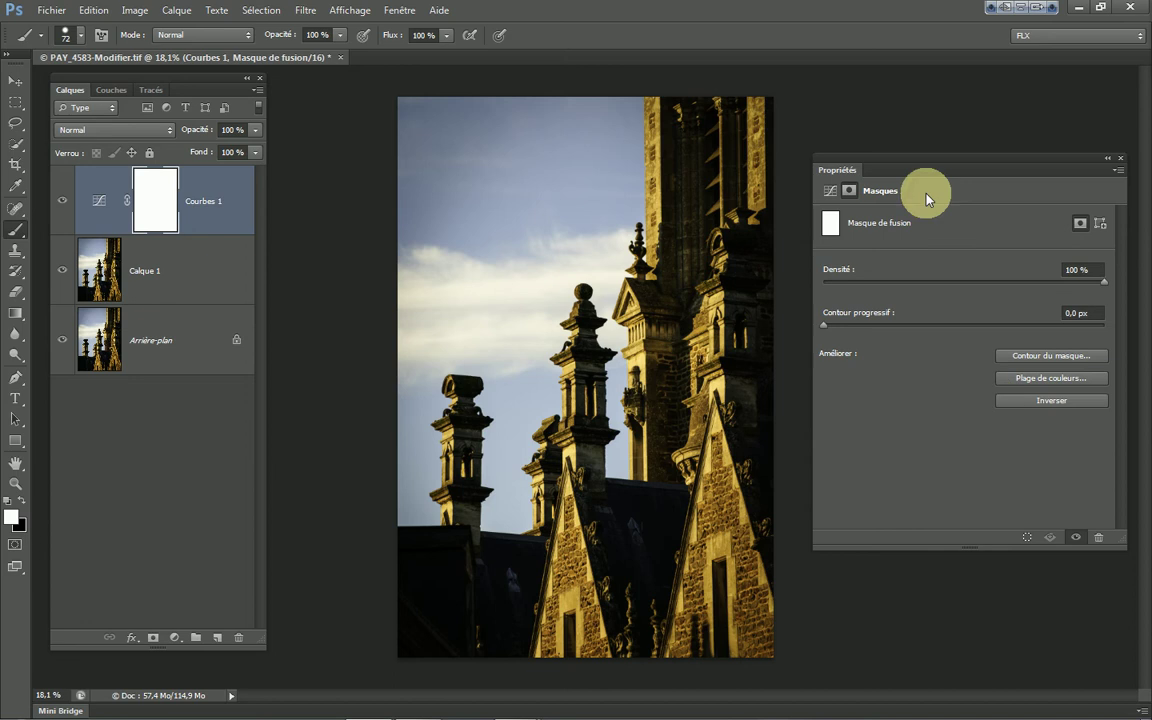
left_click(832, 192)
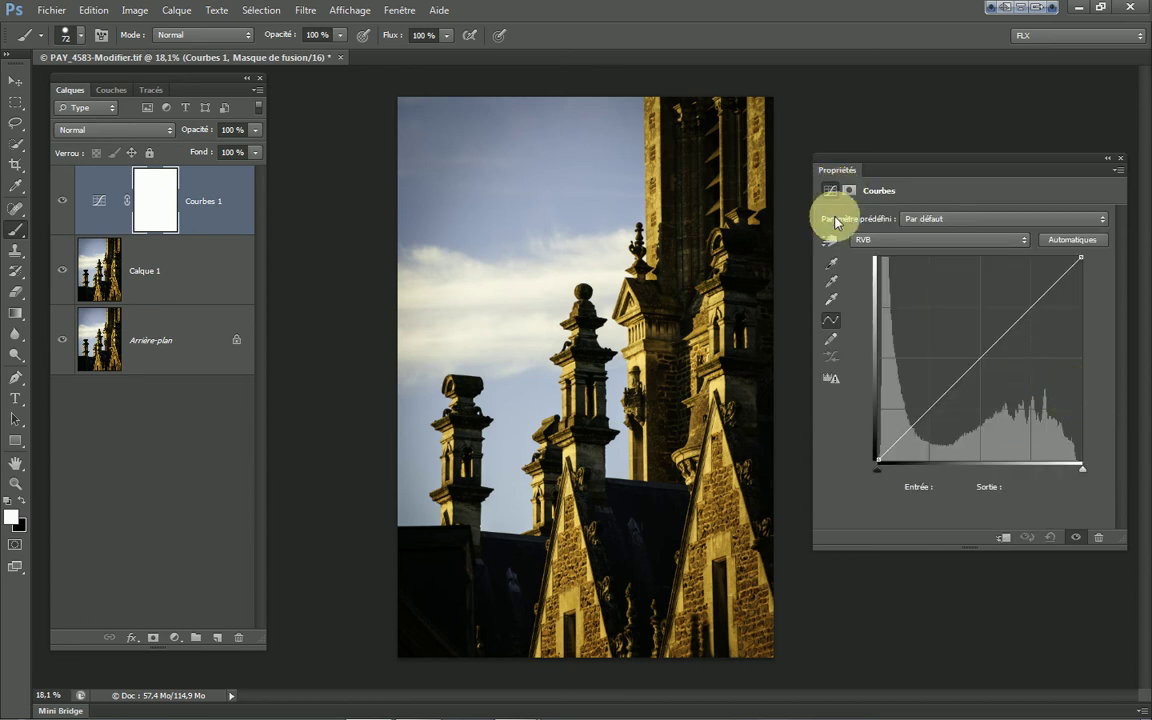
left_click(1104, 219)
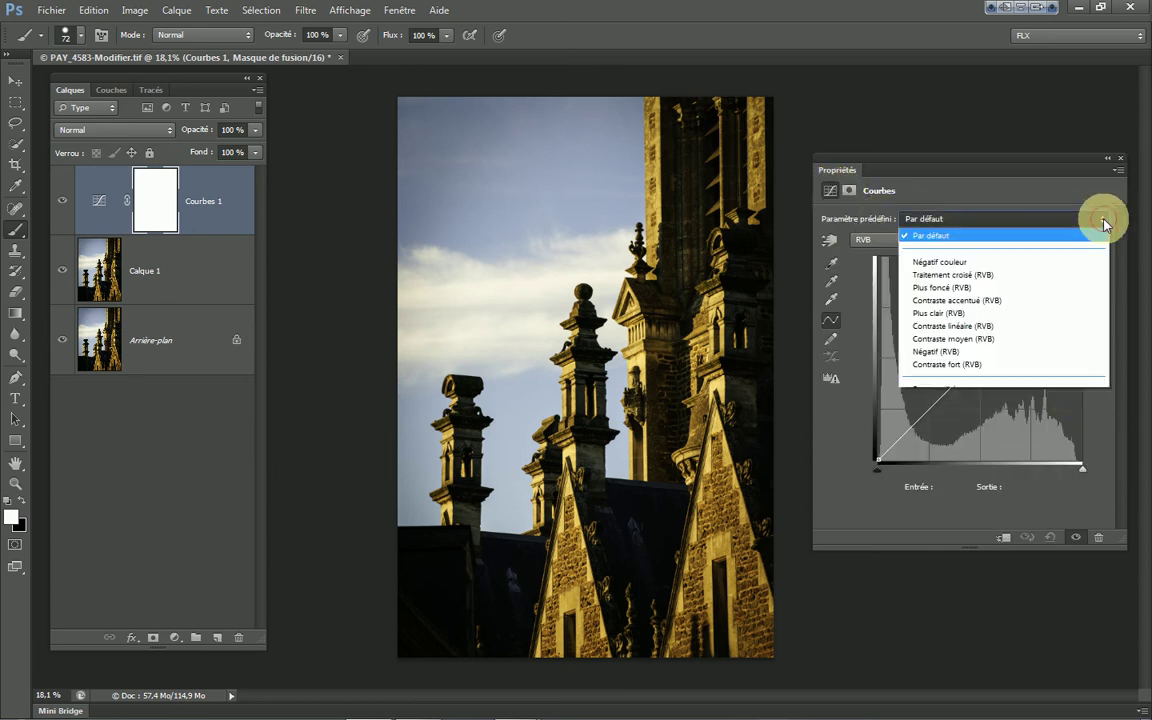
left_click(940, 261)
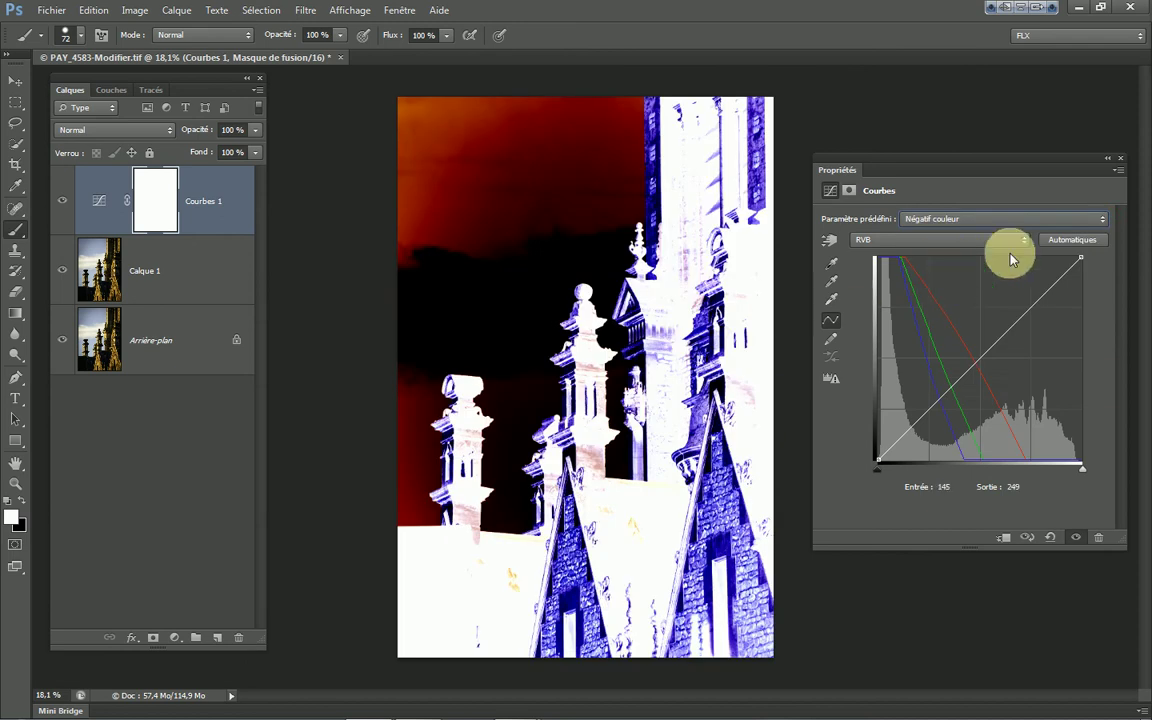
left_click(1101, 219)
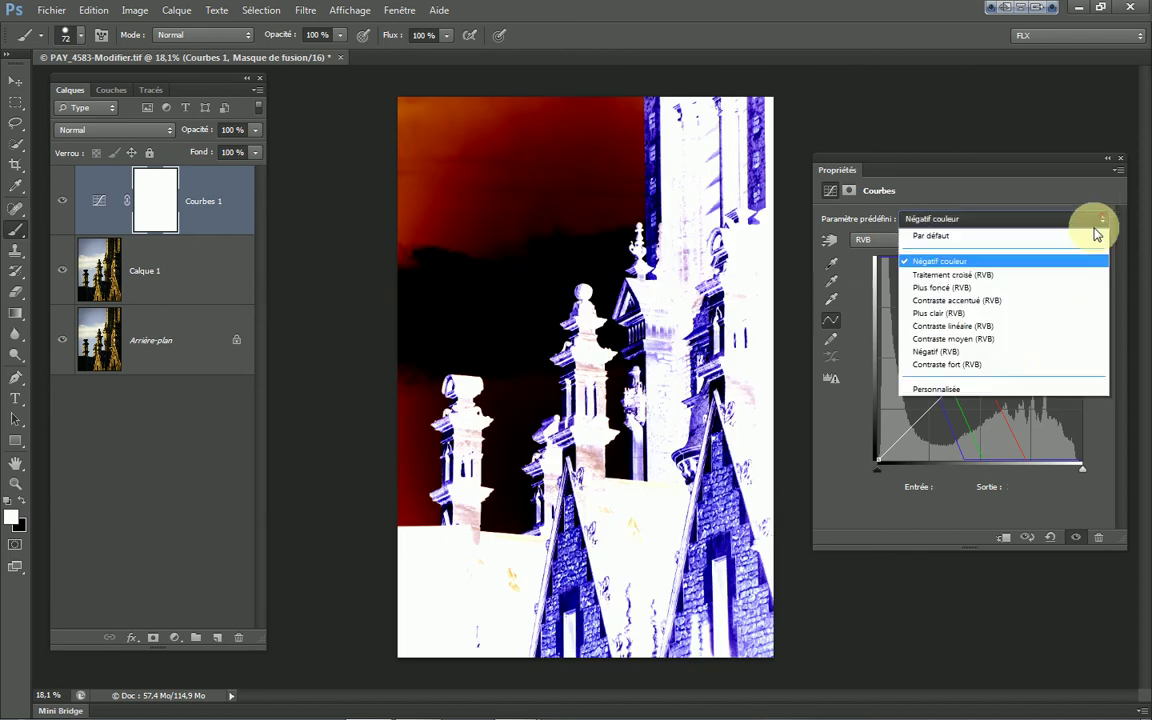
left_click(975, 326)
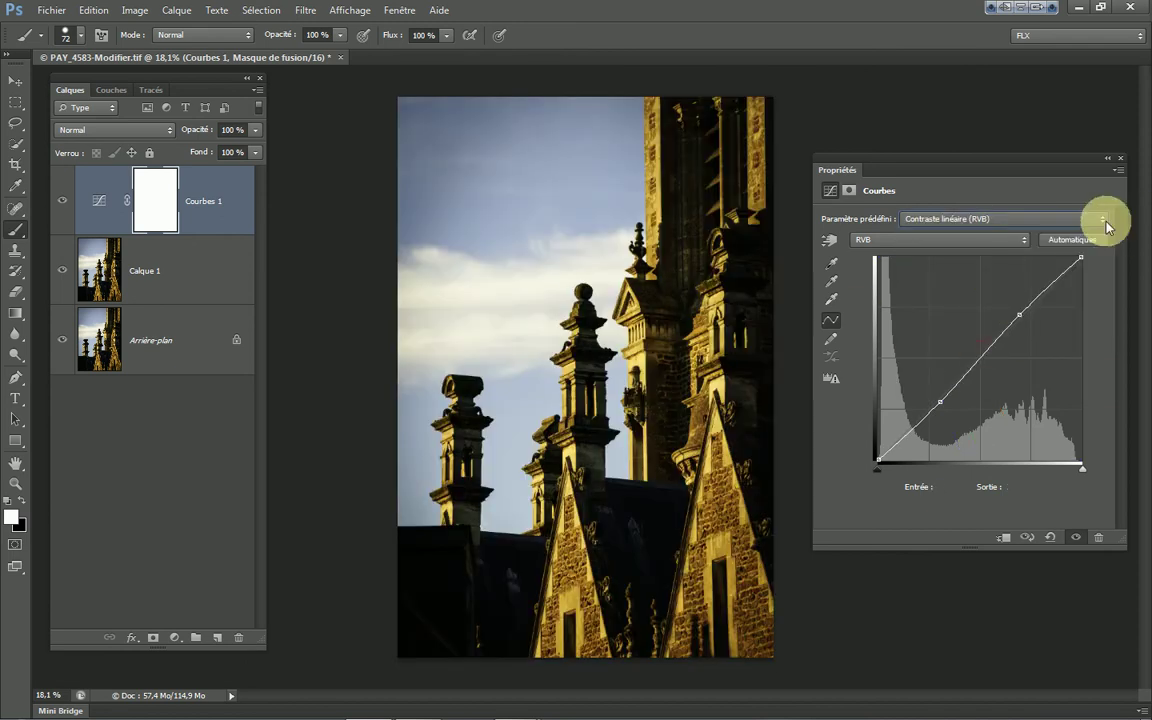
left_click(1103, 219)
left_click(962, 352)
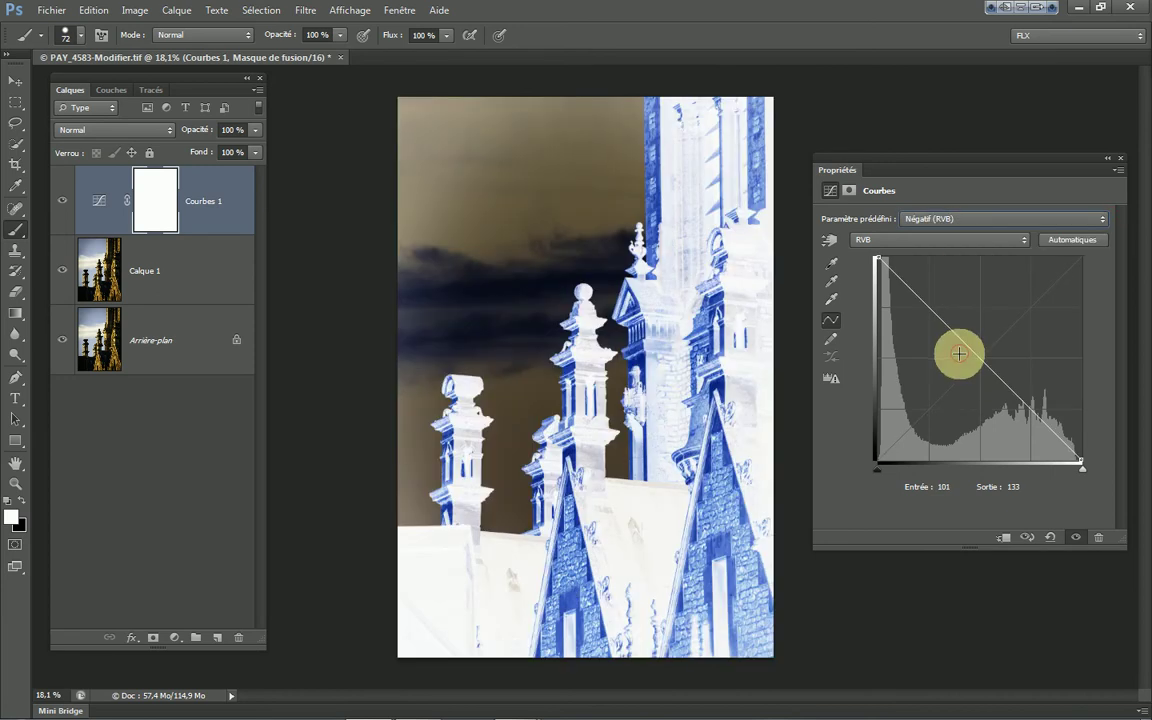
left_click(1104, 219)
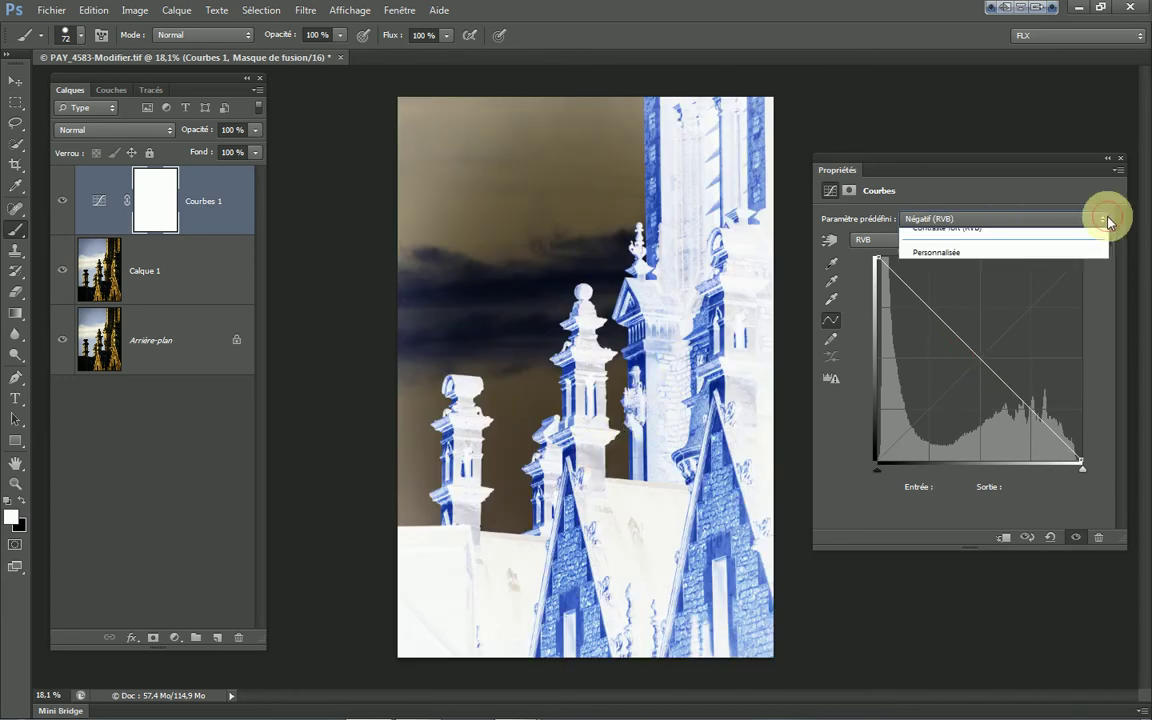
left_click(950, 227)
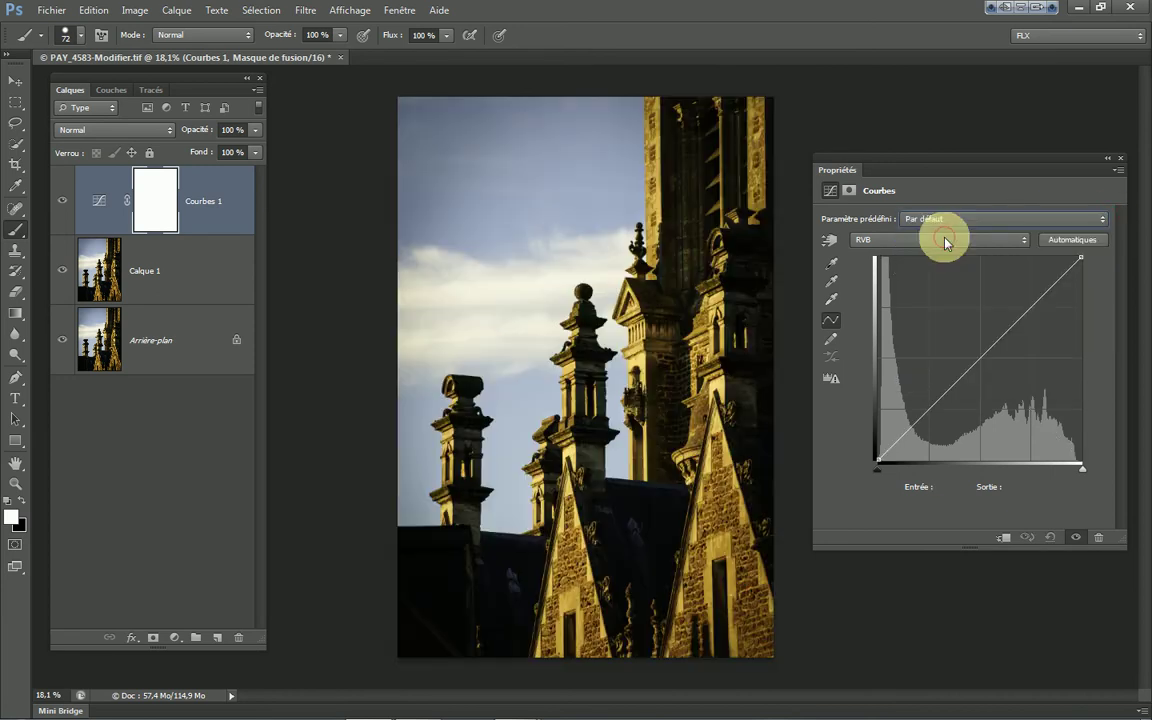
- Drag on the sky and dark areas with the targeted adjustment tool, lifting shadows from 27 to 56
left_click(828, 242)
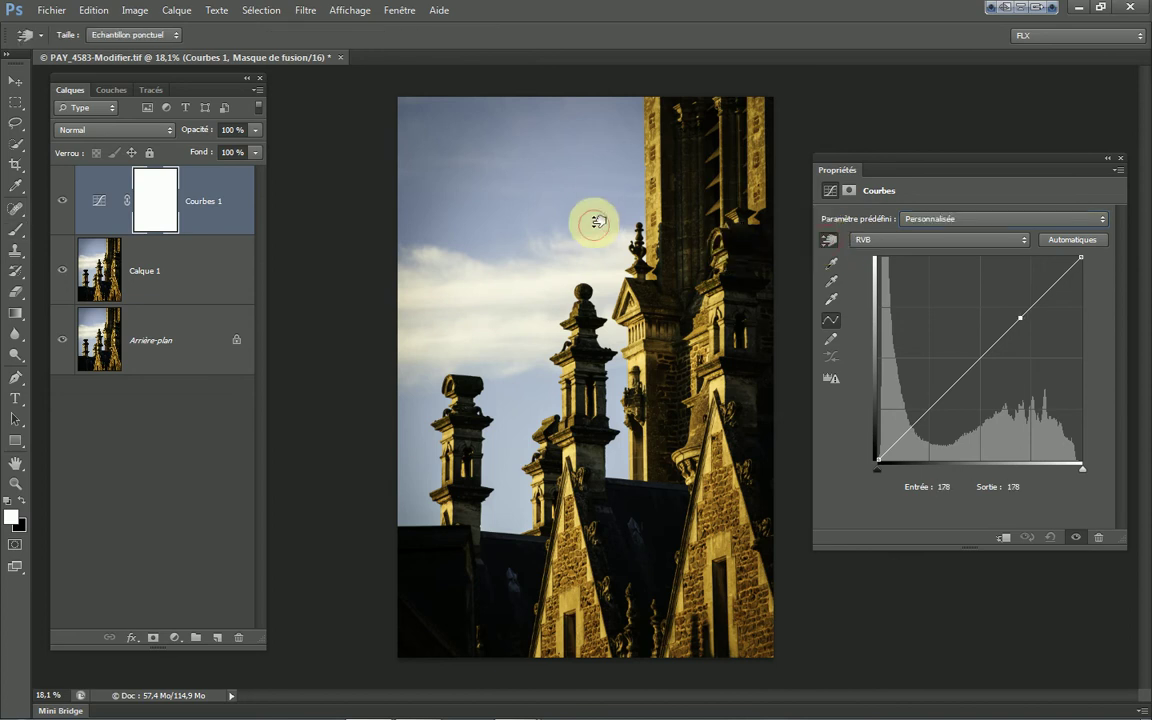
mouse_move(594, 225)
left_mouse_down()
mouse_move(598, 190)
mouse_move(607, 249)
mouse_move(603, 220)
left_mouse_up()
mouse_move(437, 180)
left_mouse_down()
mouse_move(440, 149)
mouse_move(442, 206)
left_mouse_up()
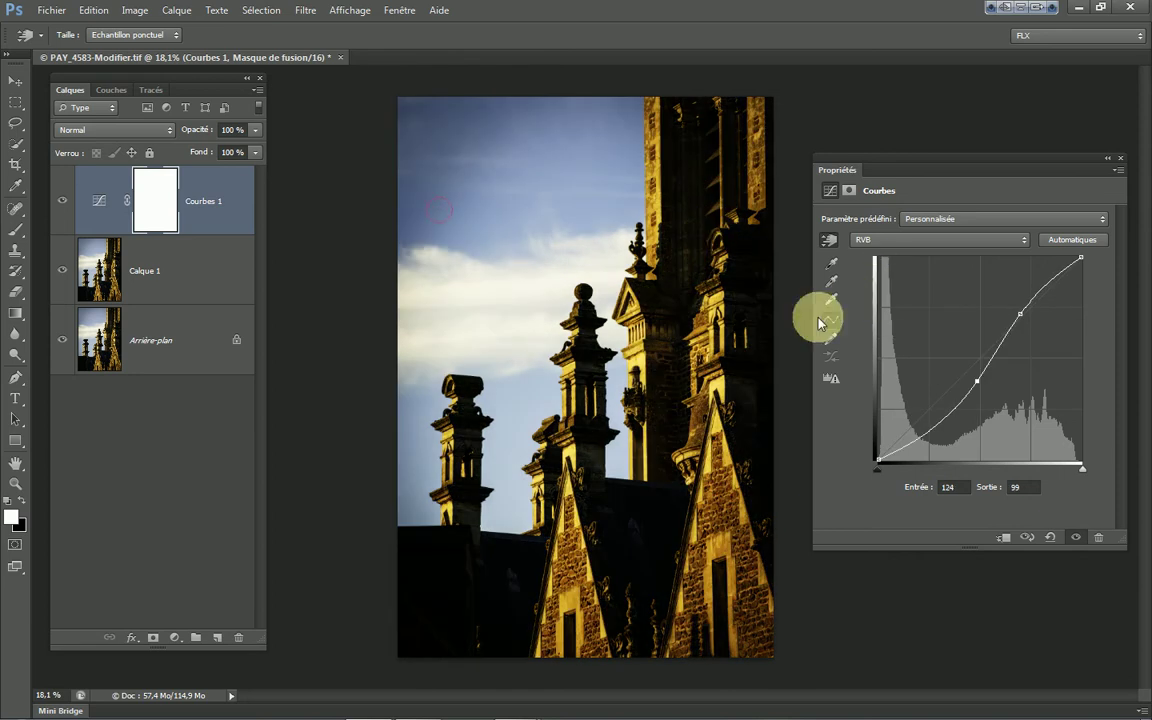
left_click_drag(753, 311, 755, 275)
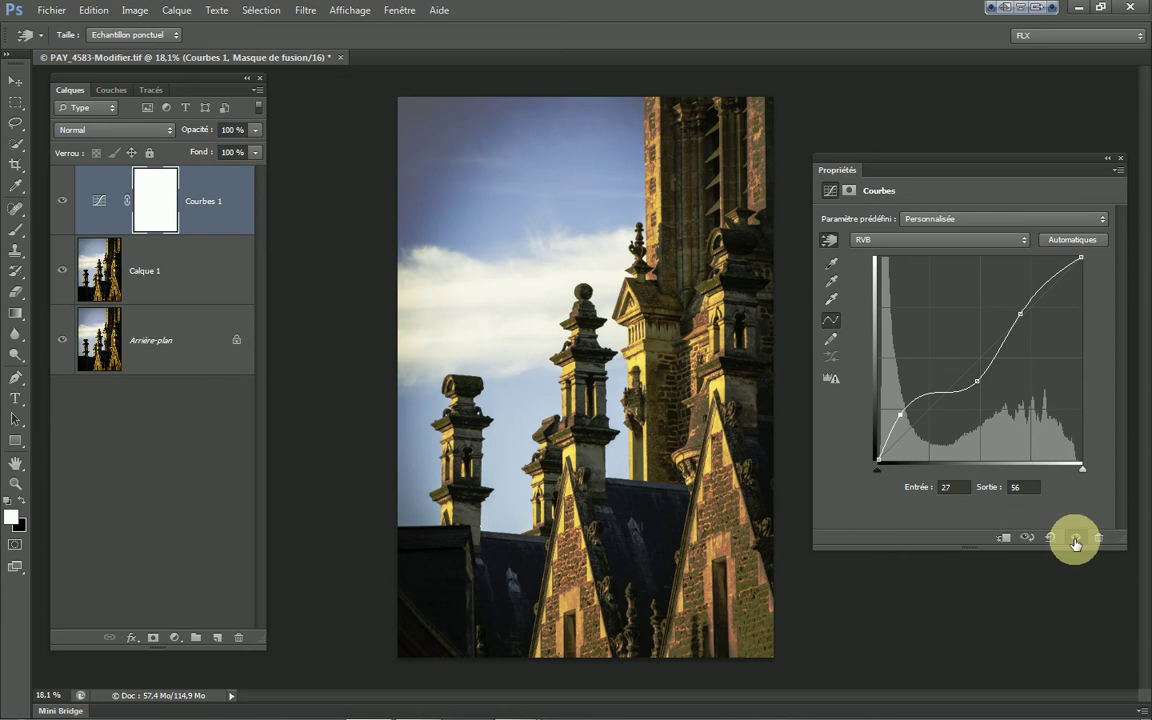
- Toggle Courbes 1 off and on to compare, then reset its curve to the default diagonal
left_click(1075, 543)
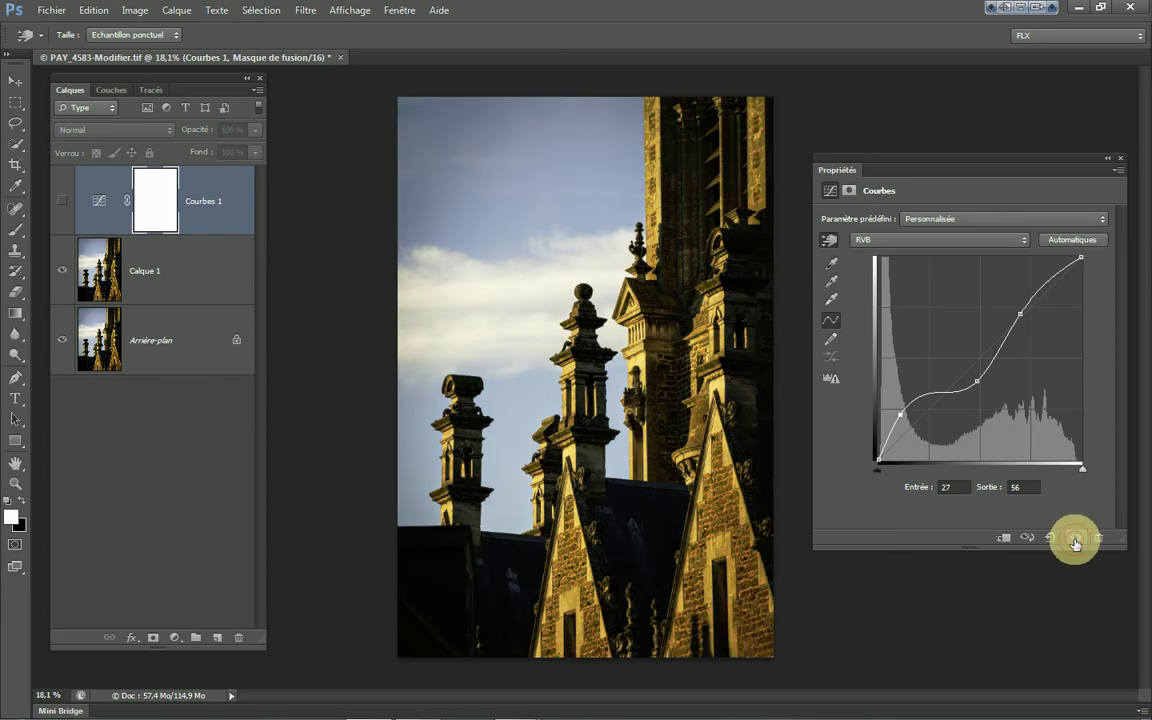
left_click(1075, 543)
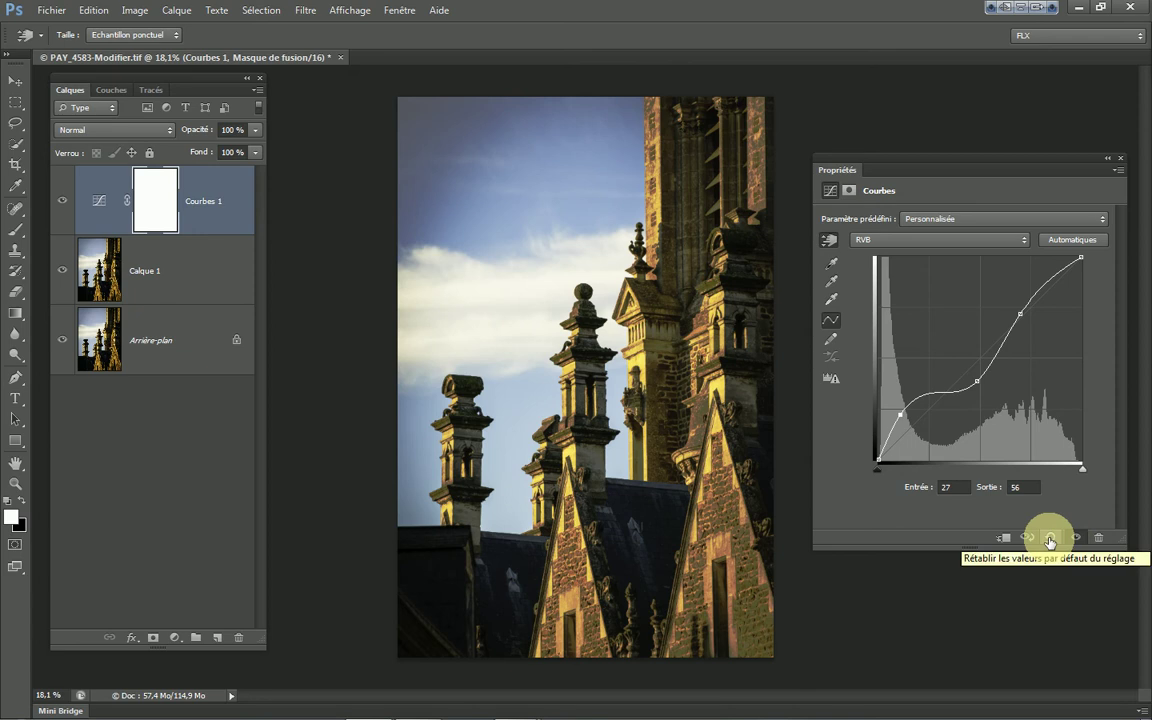
left_click(1049, 541)
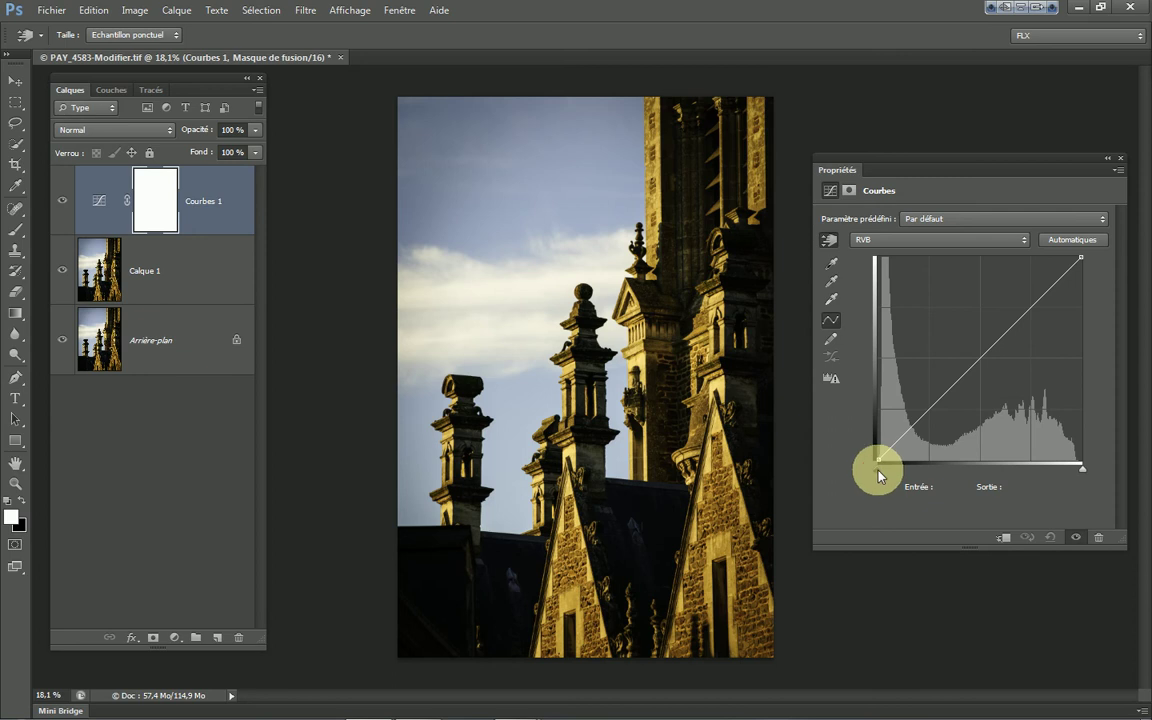
- Test the black and white input sliders, previewing shadow clipping and setting black to 14
mouse_move(877, 467)
left_mouse_down()
mouse_move(1085, 477)
mouse_move(877, 466)
left_mouse_up()
left_click(949, 488)
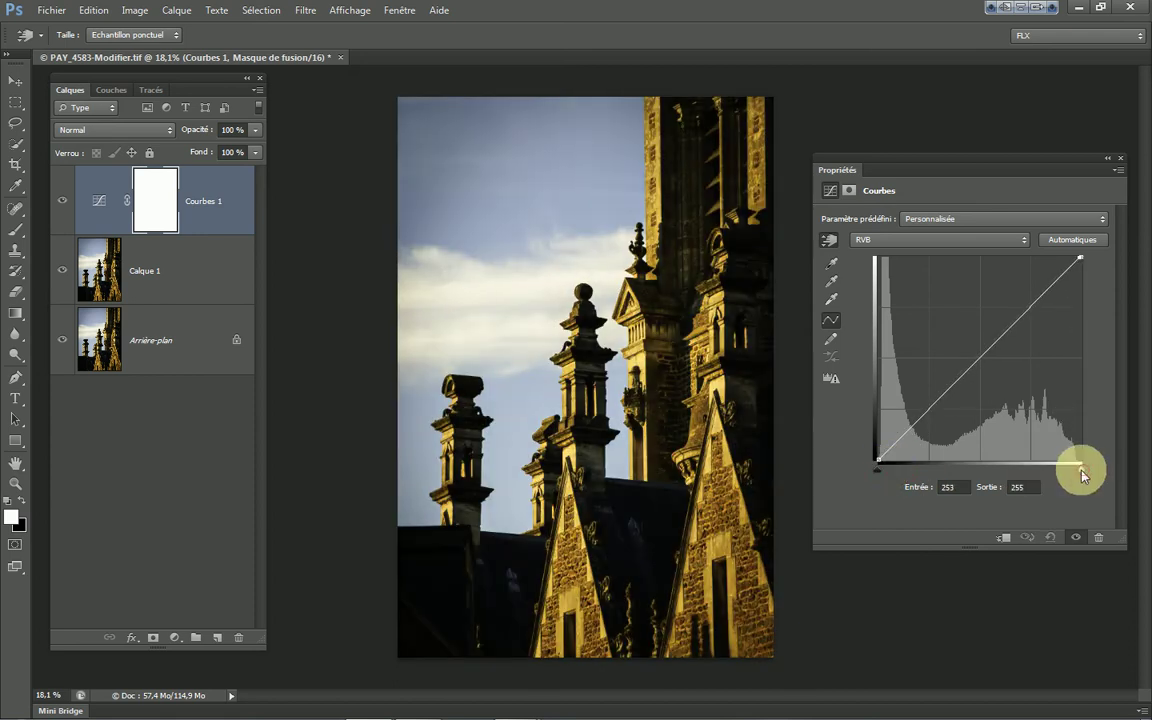
mouse_move(1085, 475)
left_mouse_down()
mouse_move(879, 472)
mouse_move(1087, 474)
left_mouse_up()
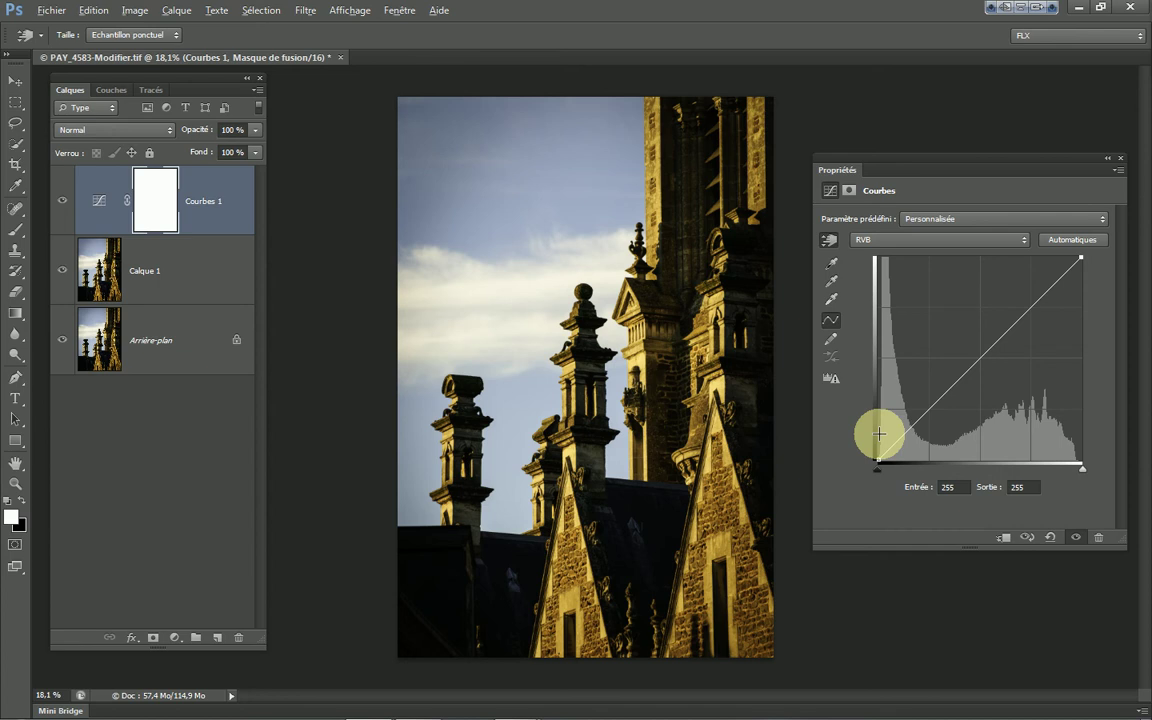
left_click_drag(877, 474, 882, 476)
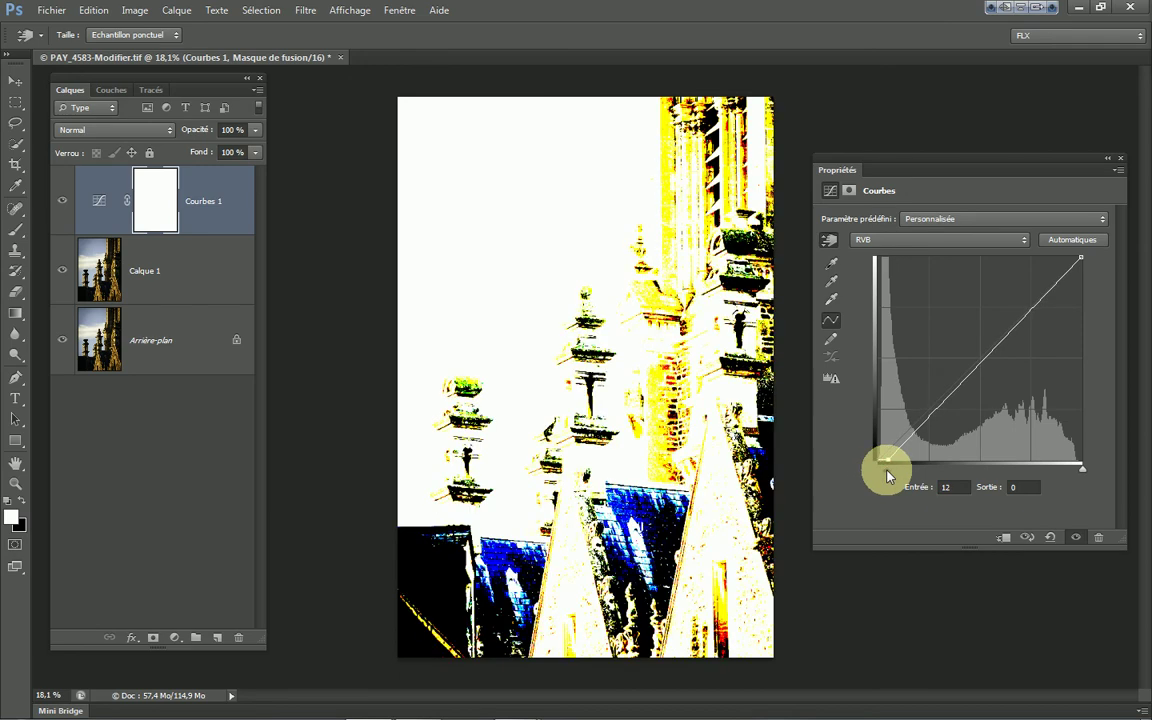
left_click_drag(887, 476, 887, 476)
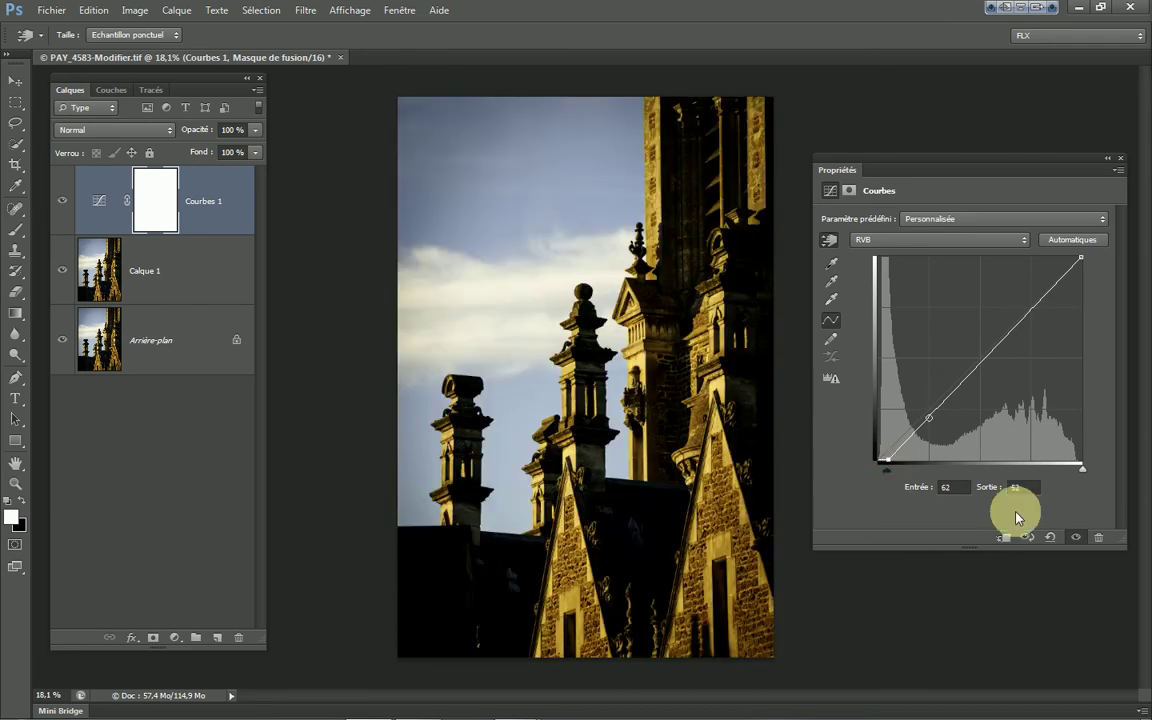
left_click(891, 467)
left_click_drag(888, 478, 889, 476)
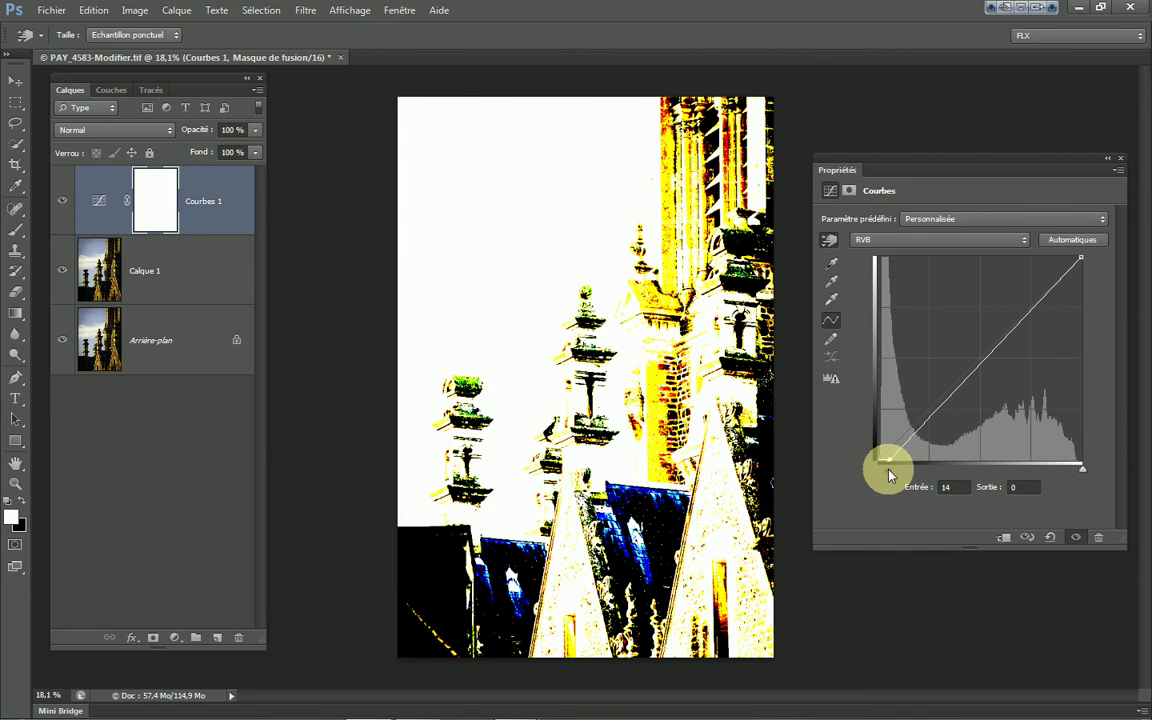
left_click_drag(889, 471, 889, 471)
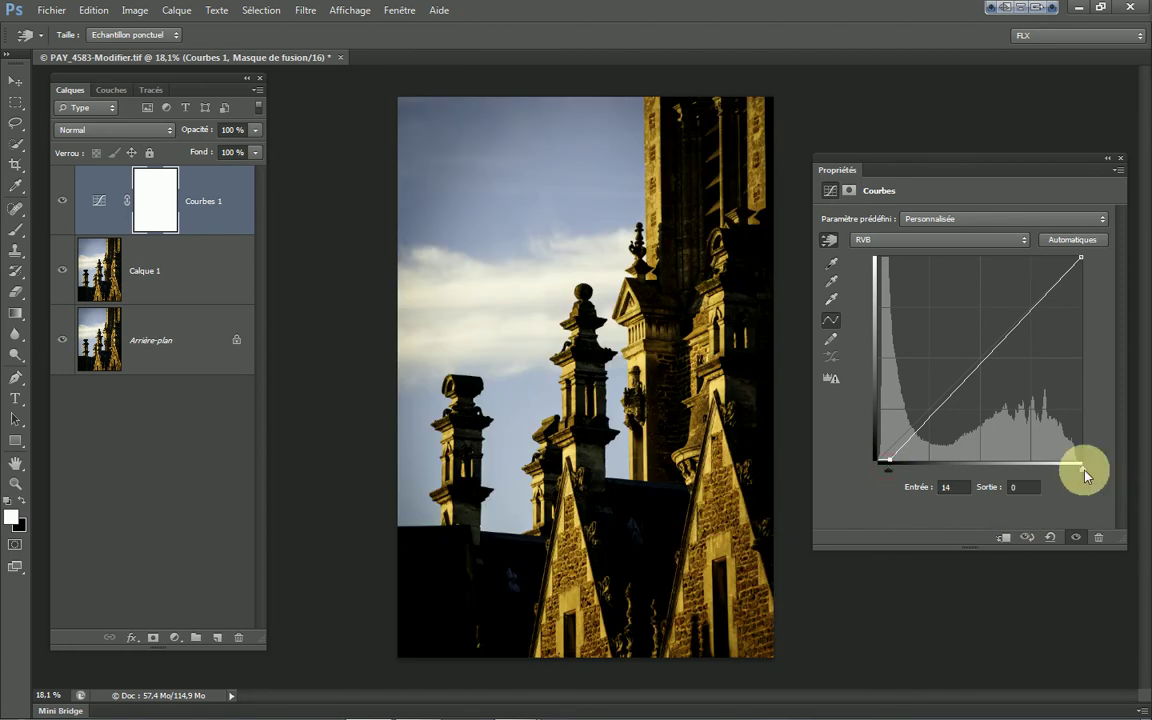
- Preview highlight clipping at a white input of 200, then return the points to 255 and 0
left_click_drag(1087, 476, 1040, 474)
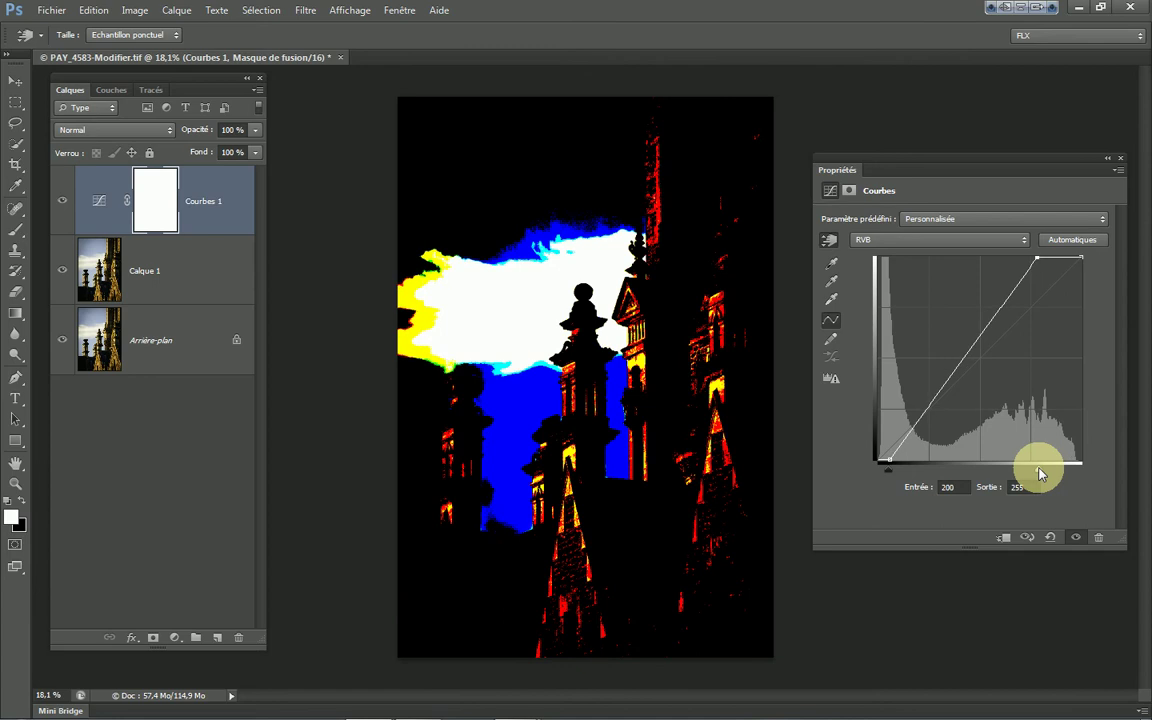
left_click_drag(1040, 474, 1040, 474)
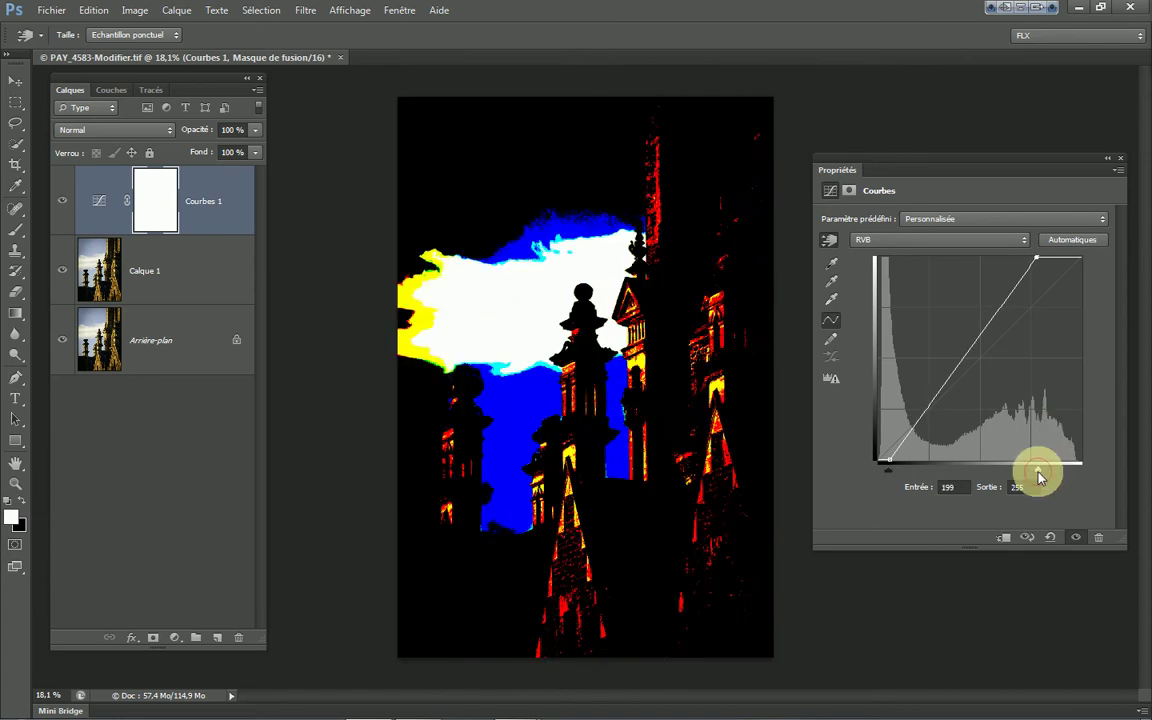
left_click_drag(1040, 476, 1086, 476)
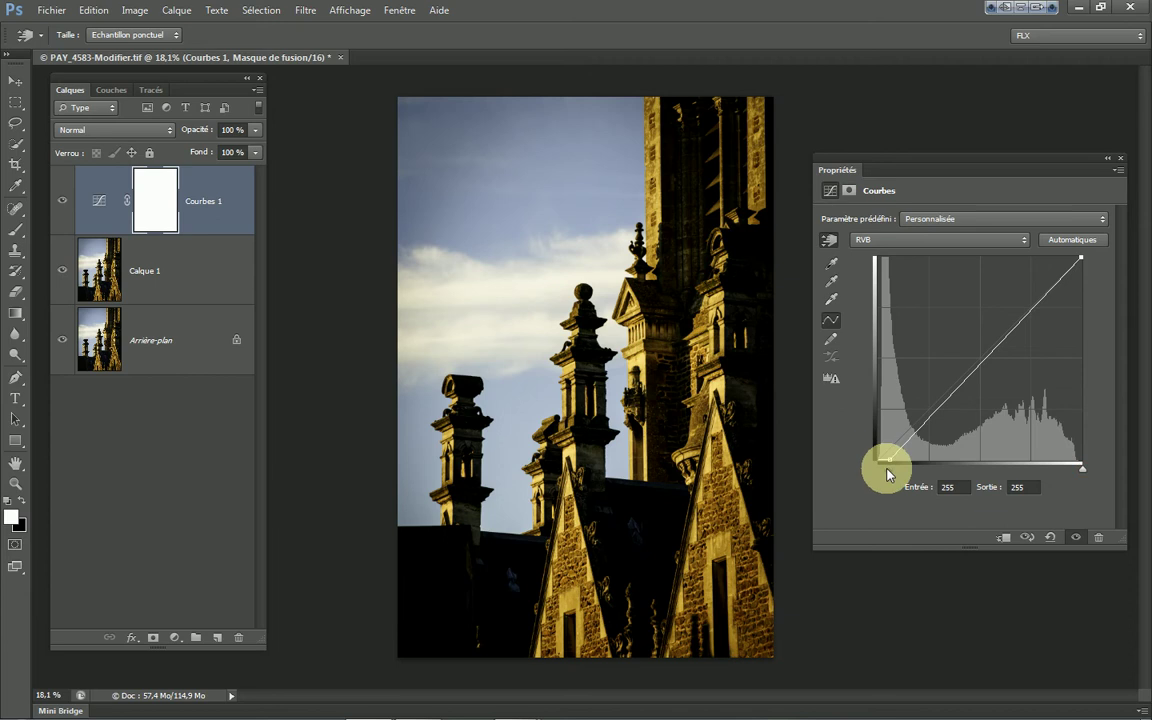
left_click_drag(887, 468, 876, 468)
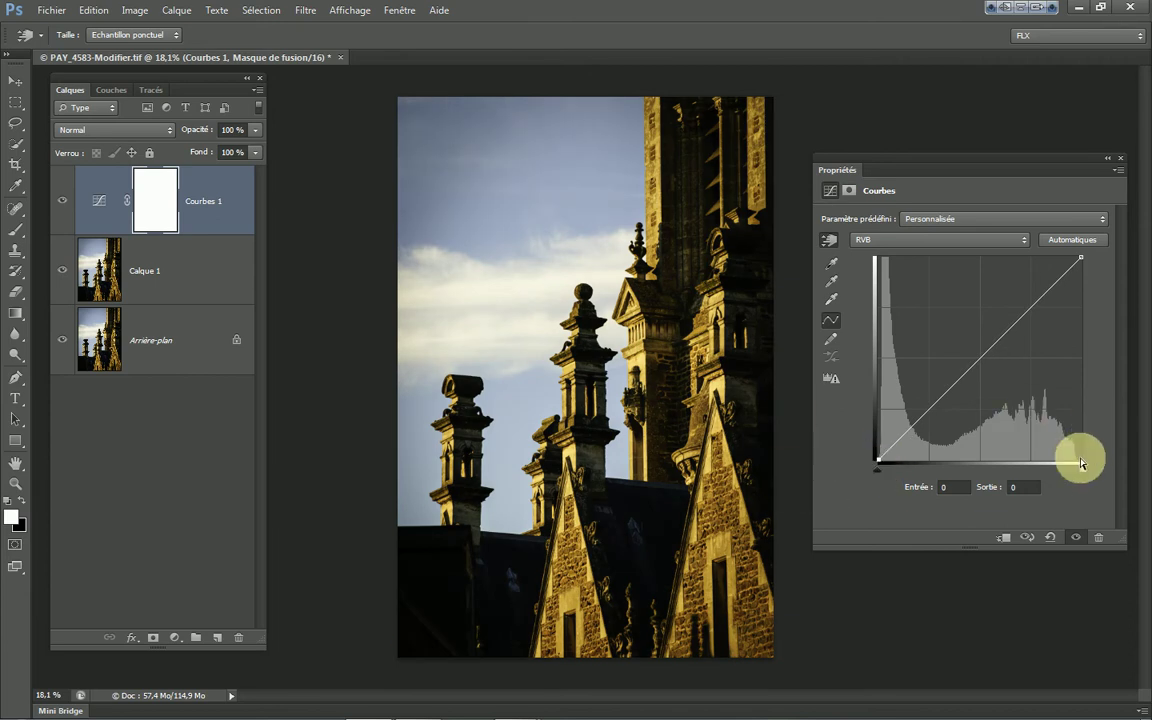
- Alt-drag the white-point slider inward to preview clipped highlights, aiming for input 246
left_click_drag(1082, 473, 1076, 471)
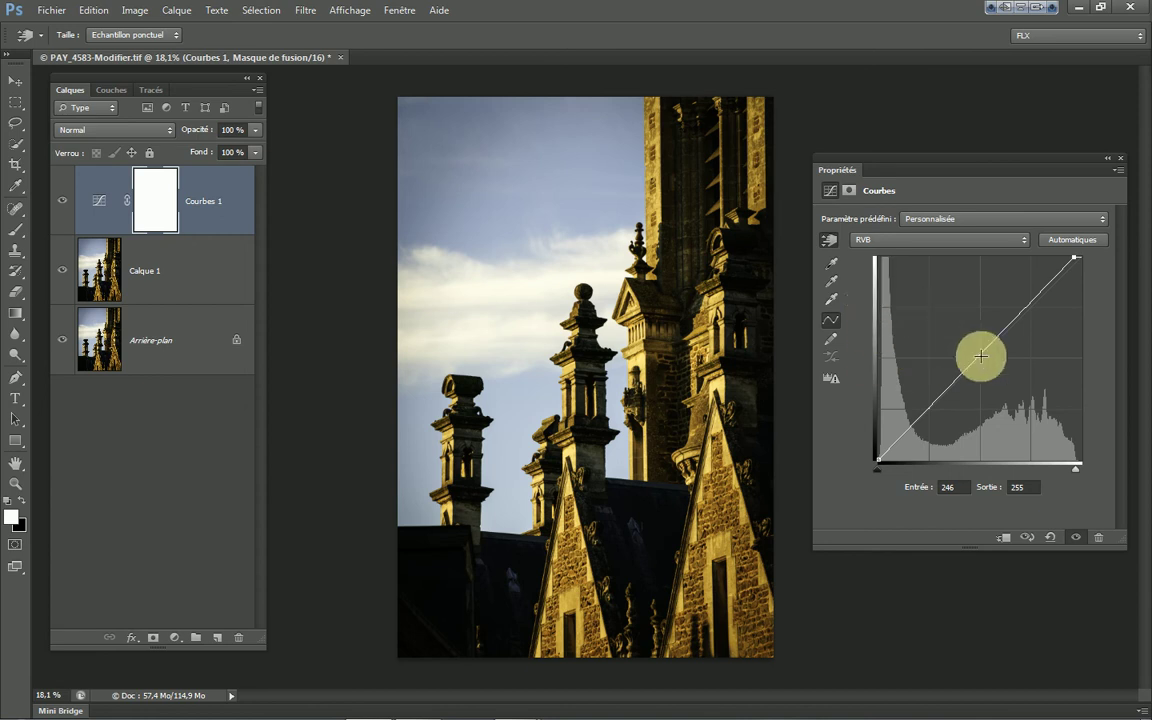
- Shape the RGB curve with a shadow point at 64/83 and a lowered upper highlight point
left_click_drag(981, 356, 979, 310)
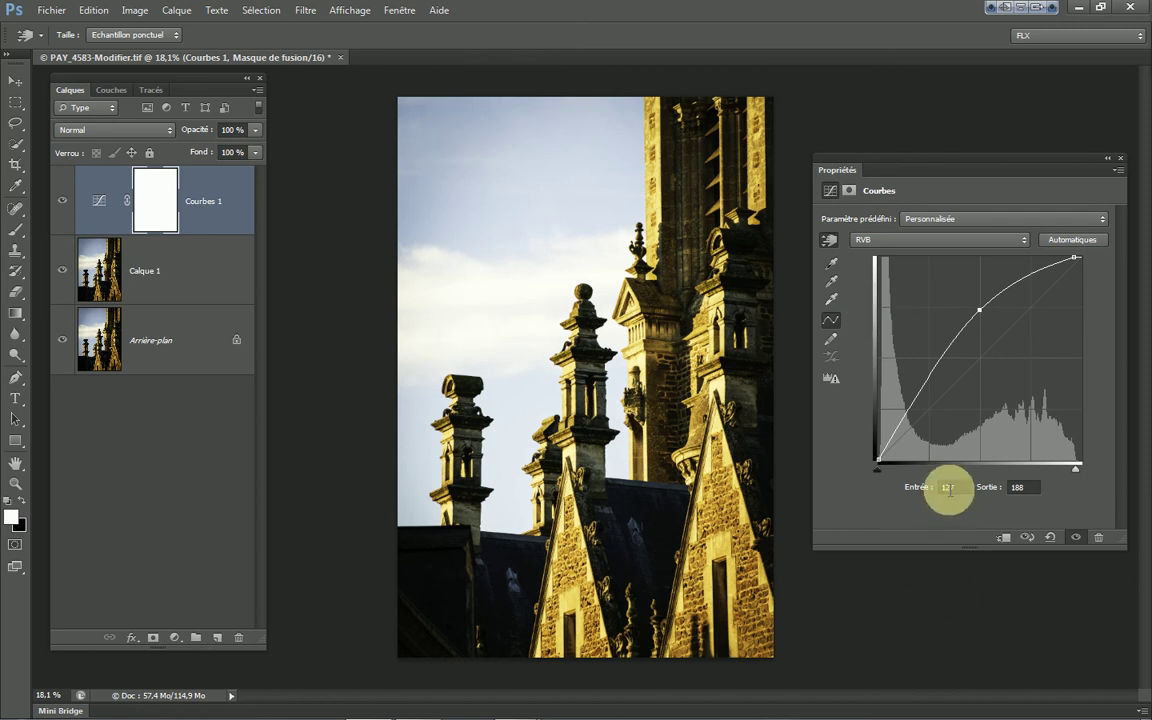
left_click(1018, 487)
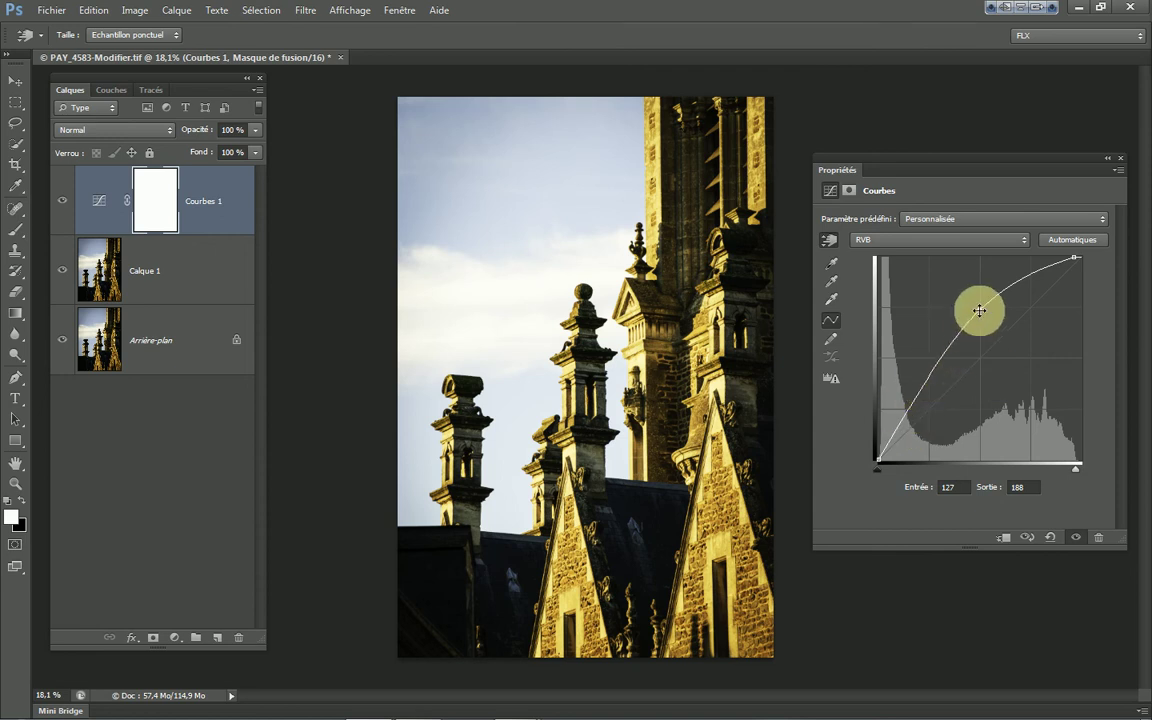
left_click_drag(979, 310, 979, 408)
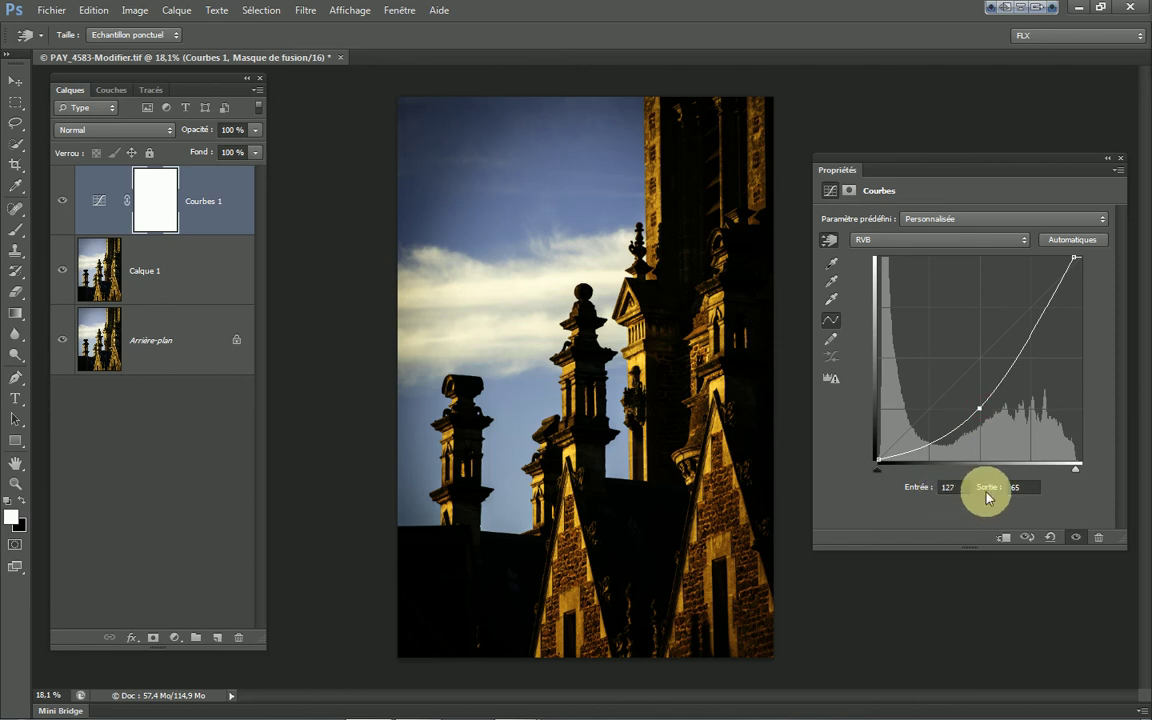
left_click(1015, 487)
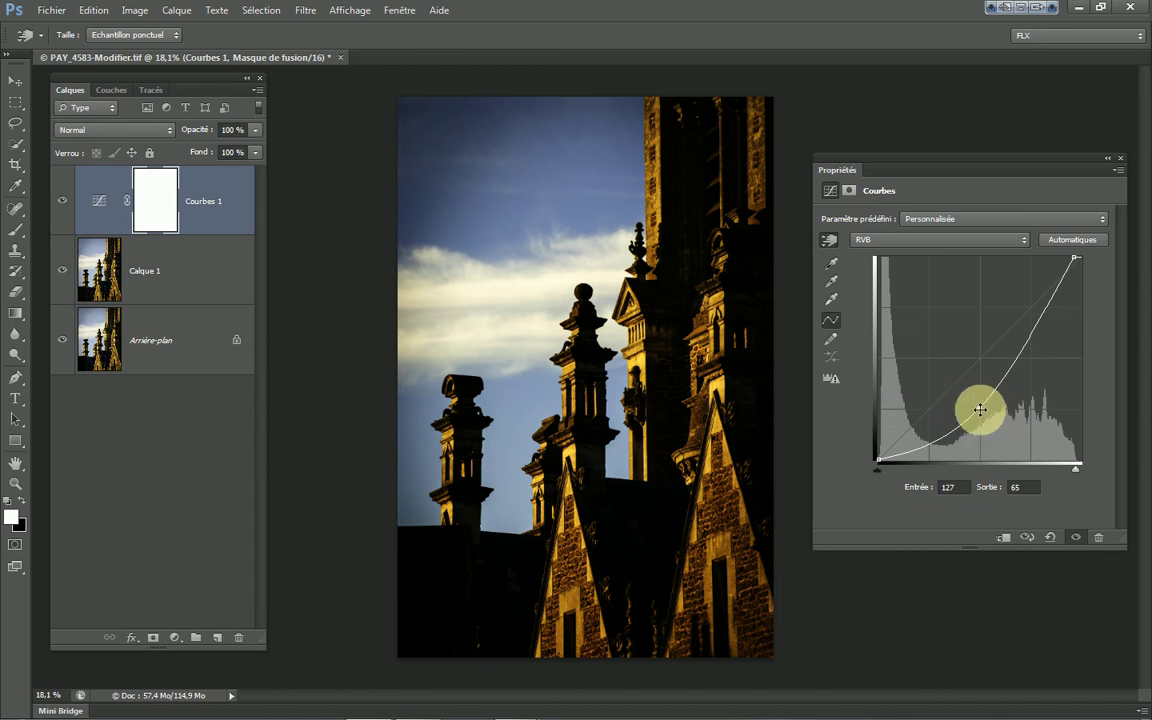
mouse_move(980, 409)
left_mouse_down()
mouse_move(933, 429)
mouse_move(951, 406)
mouse_move(930, 430)
left_mouse_up()
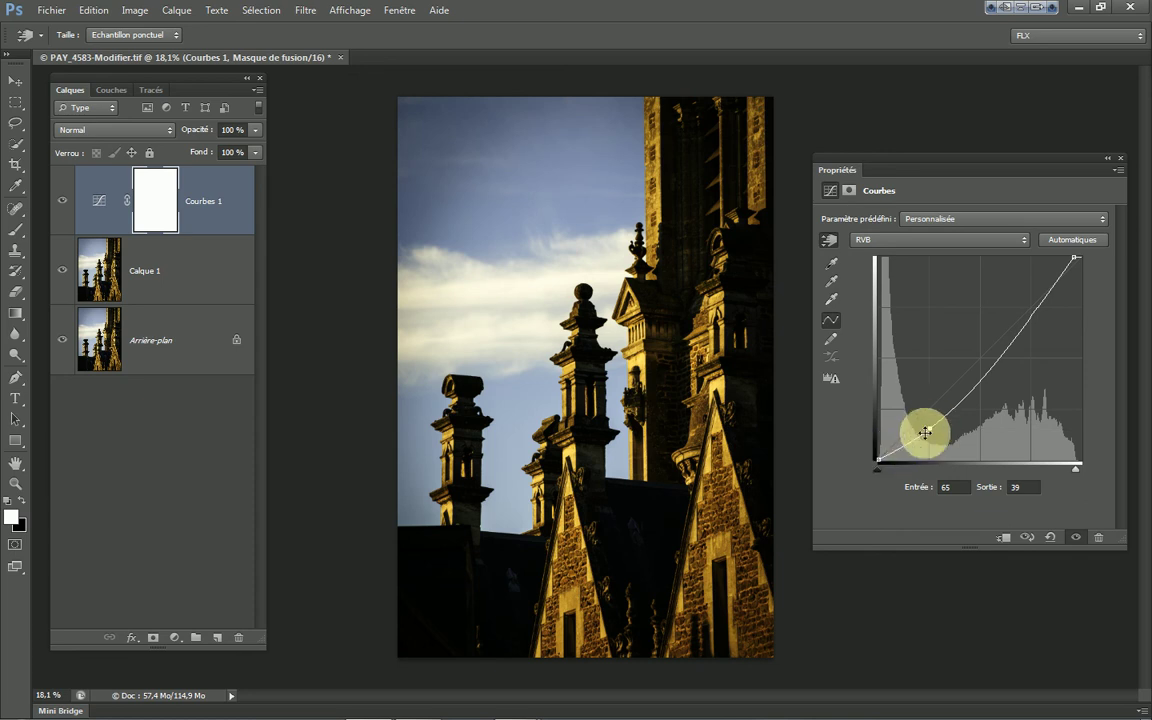
left_click_drag(1010, 334, 1012, 310)
left_click(502, 316)
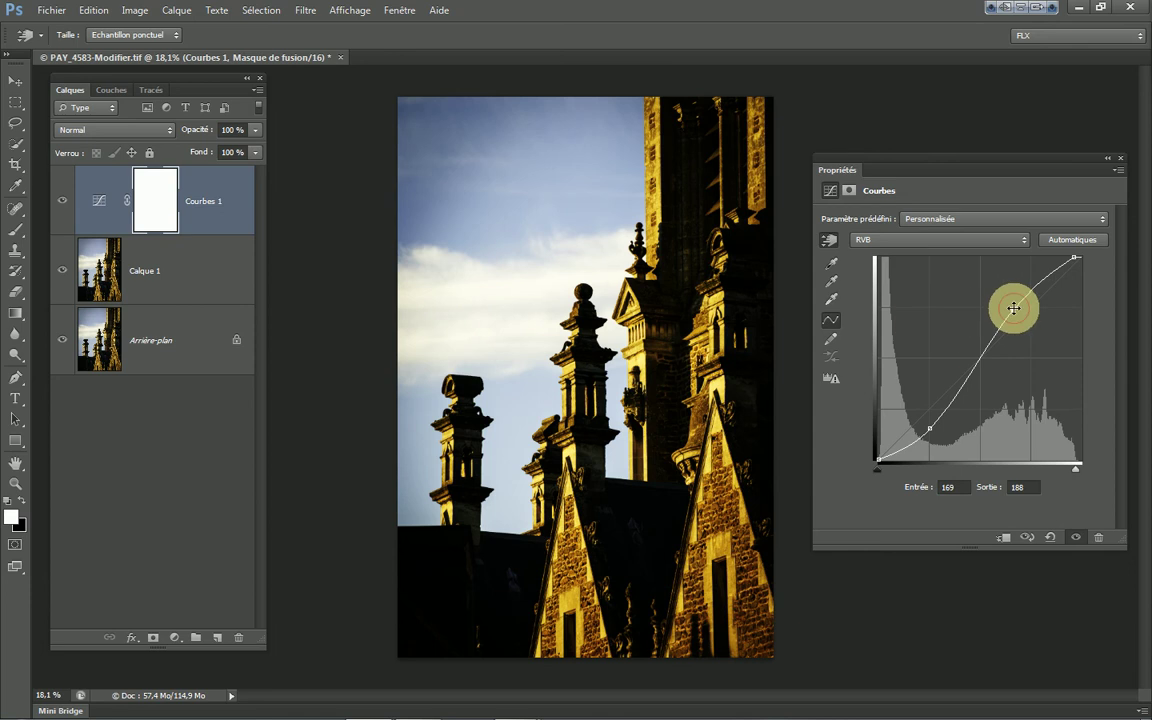
left_click_drag(1014, 307, 1024, 325)
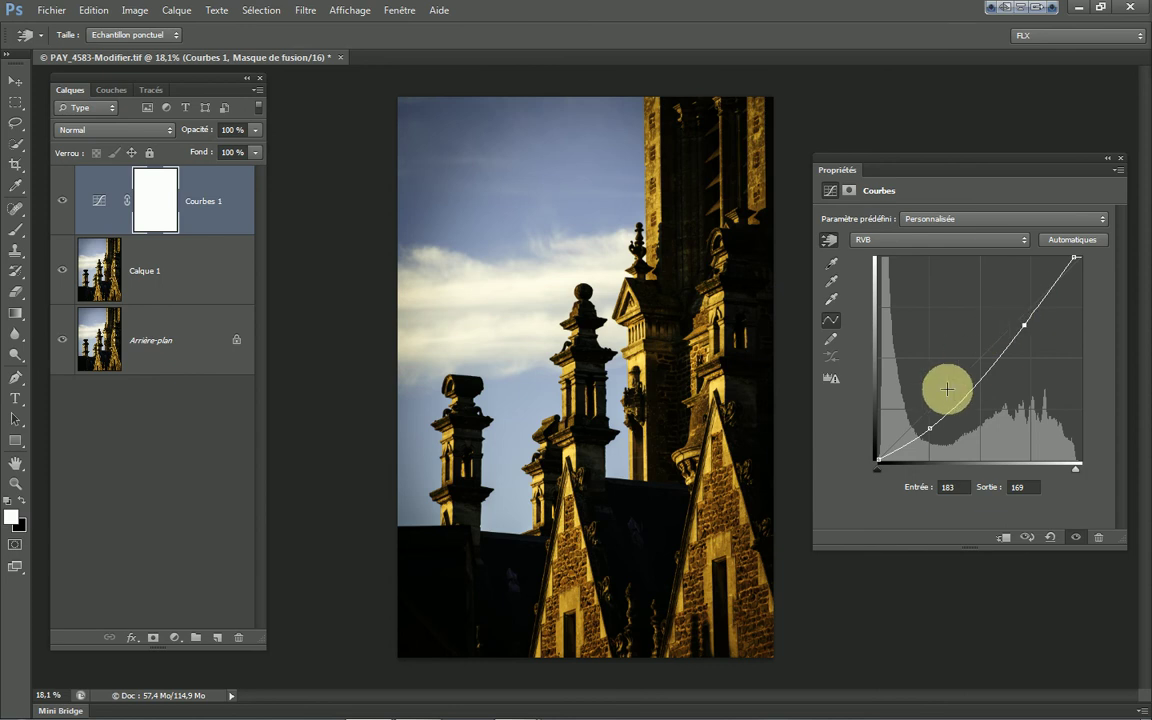
left_click_drag(929, 431, 929, 395)
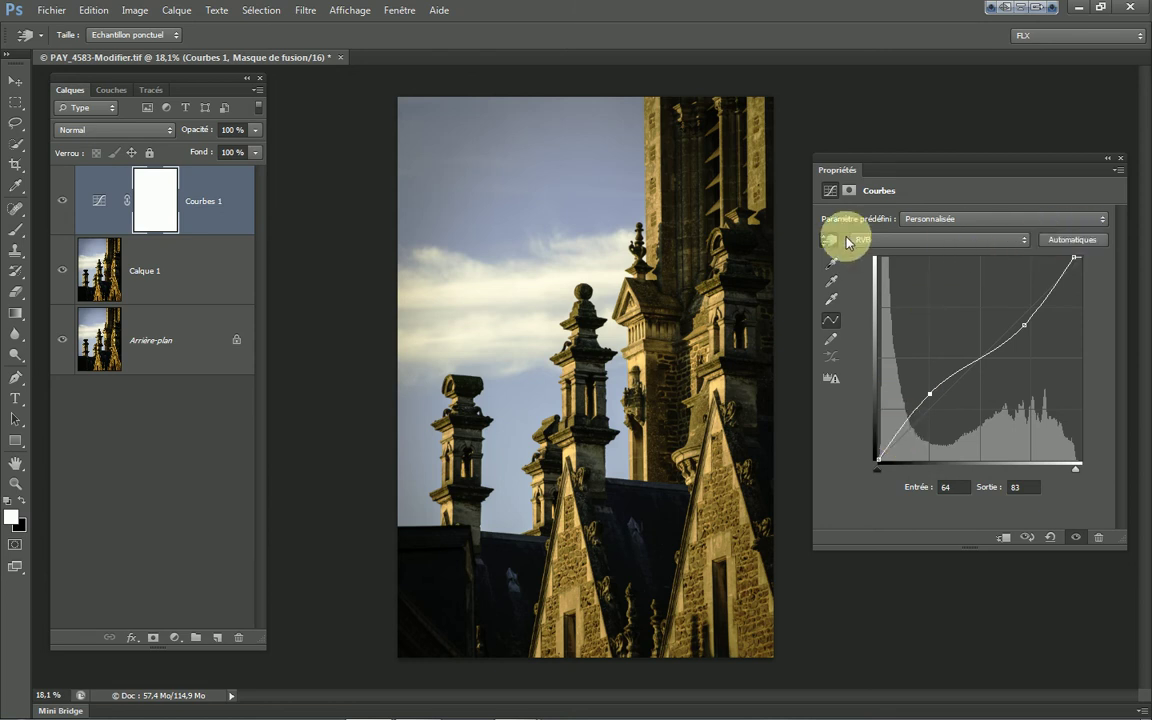
- Switch to the Rouge channel and settle its curve point at 153 to 120 for a cooler cast
left_click(1023, 241)
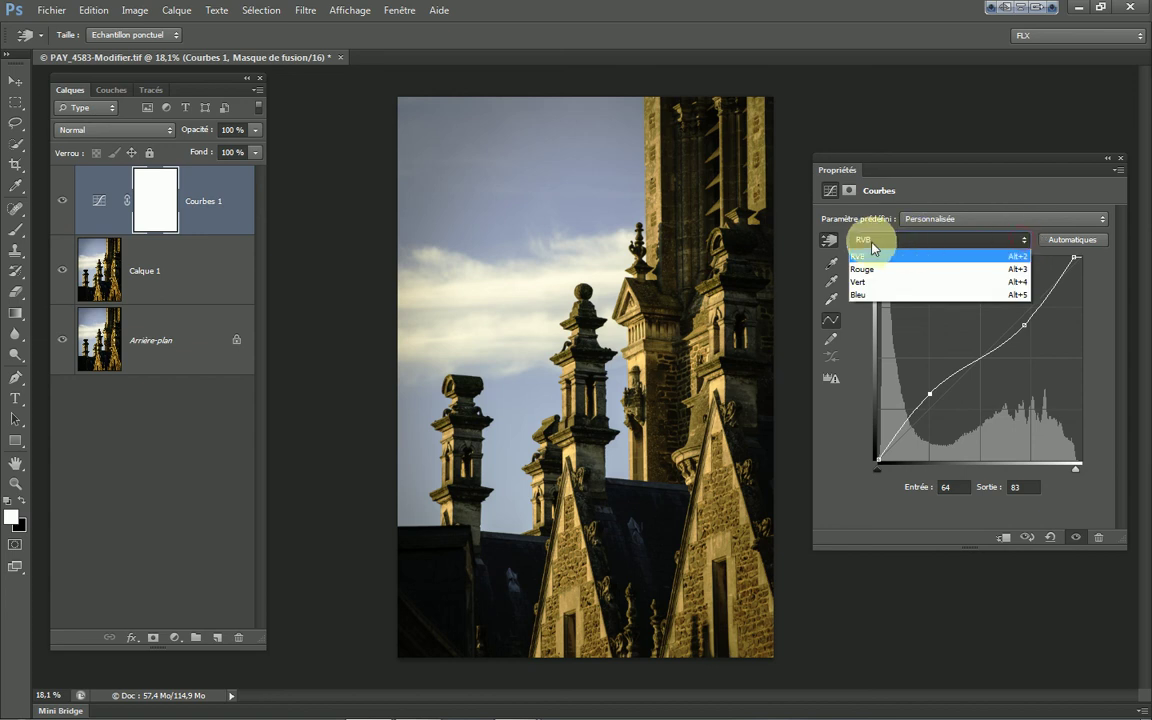
left_click(866, 270)
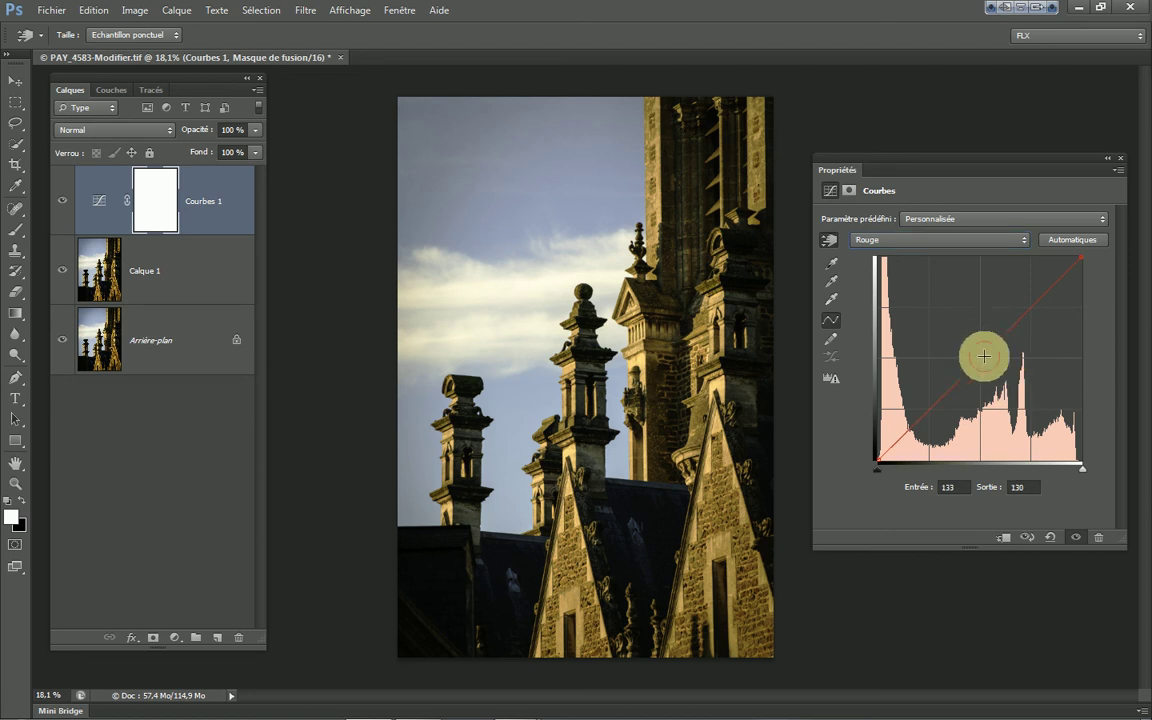
left_click_drag(984, 356, 954, 307)
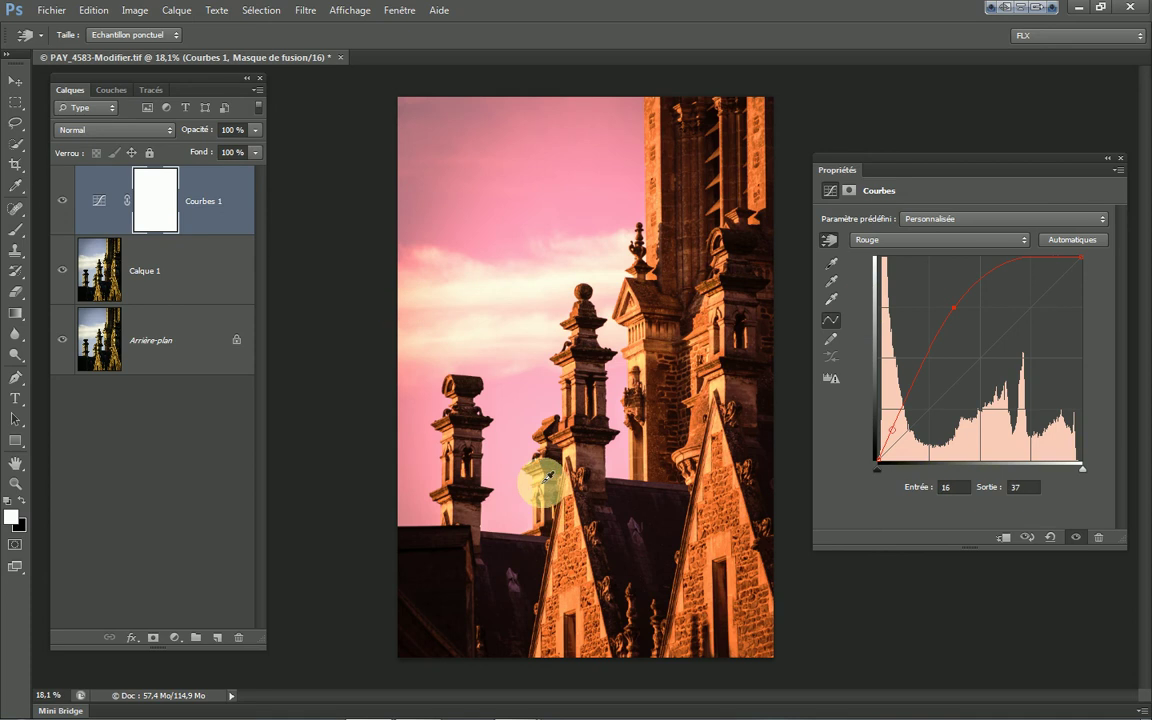
left_click_drag(954, 308, 1026, 404)
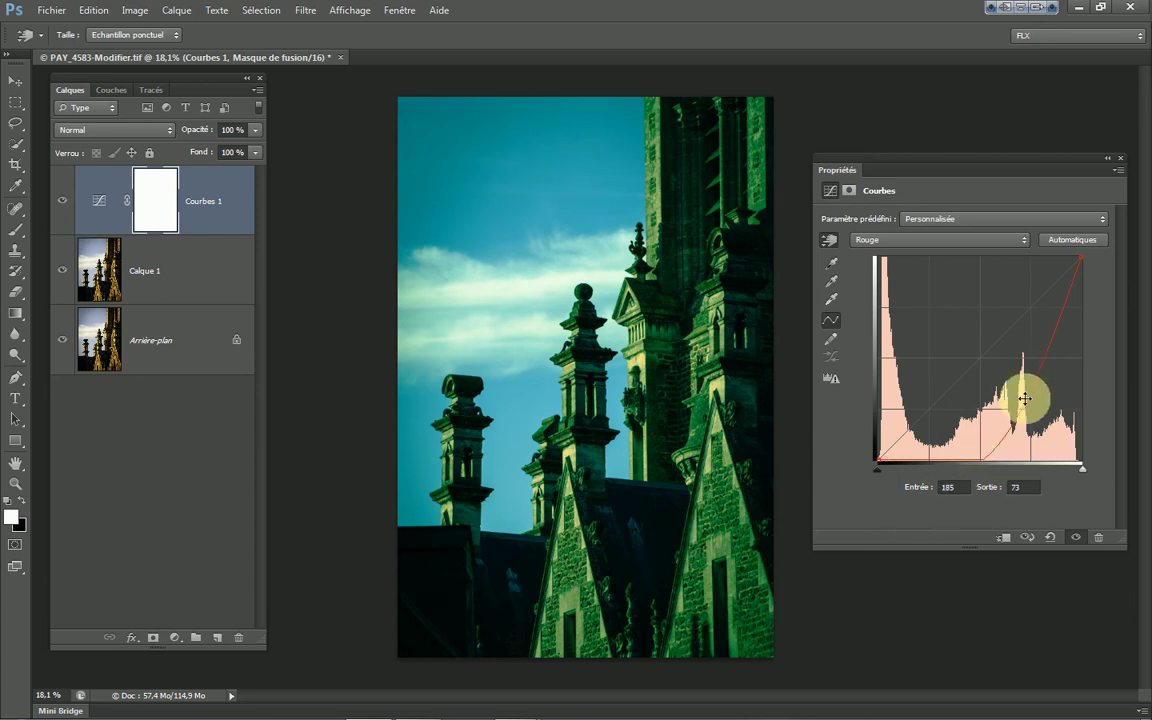
left_click_drag(1082, 467, 1082, 468)
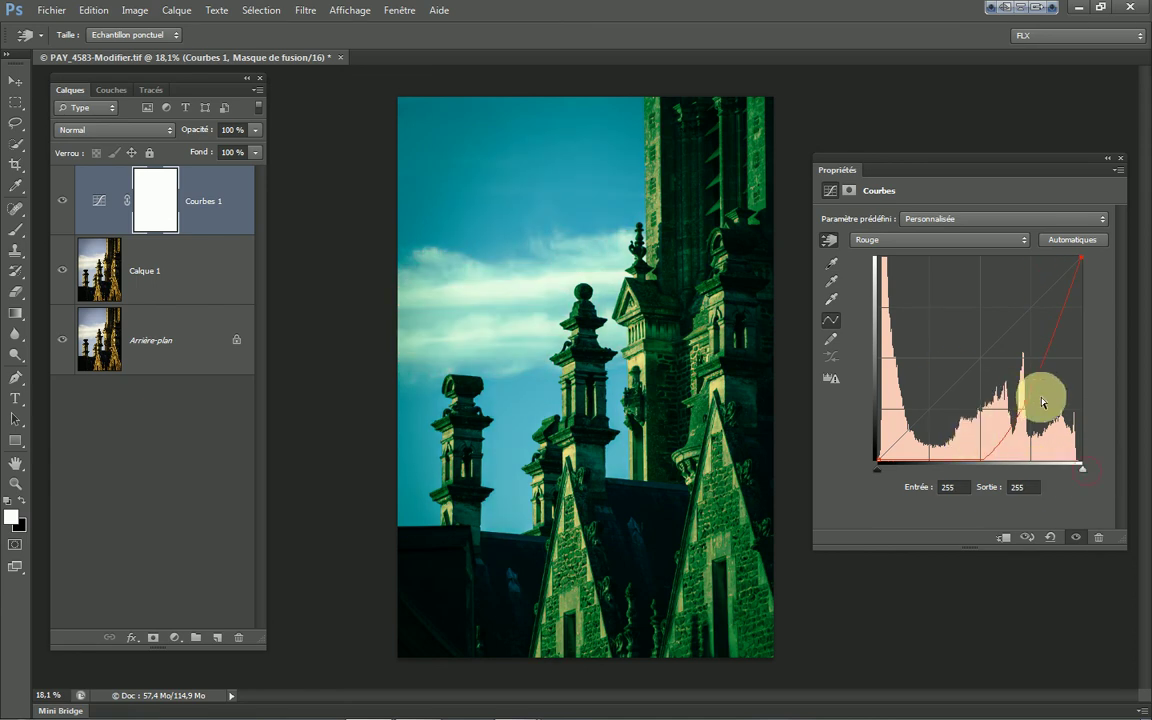
left_click_drag(1024, 403, 998, 371)
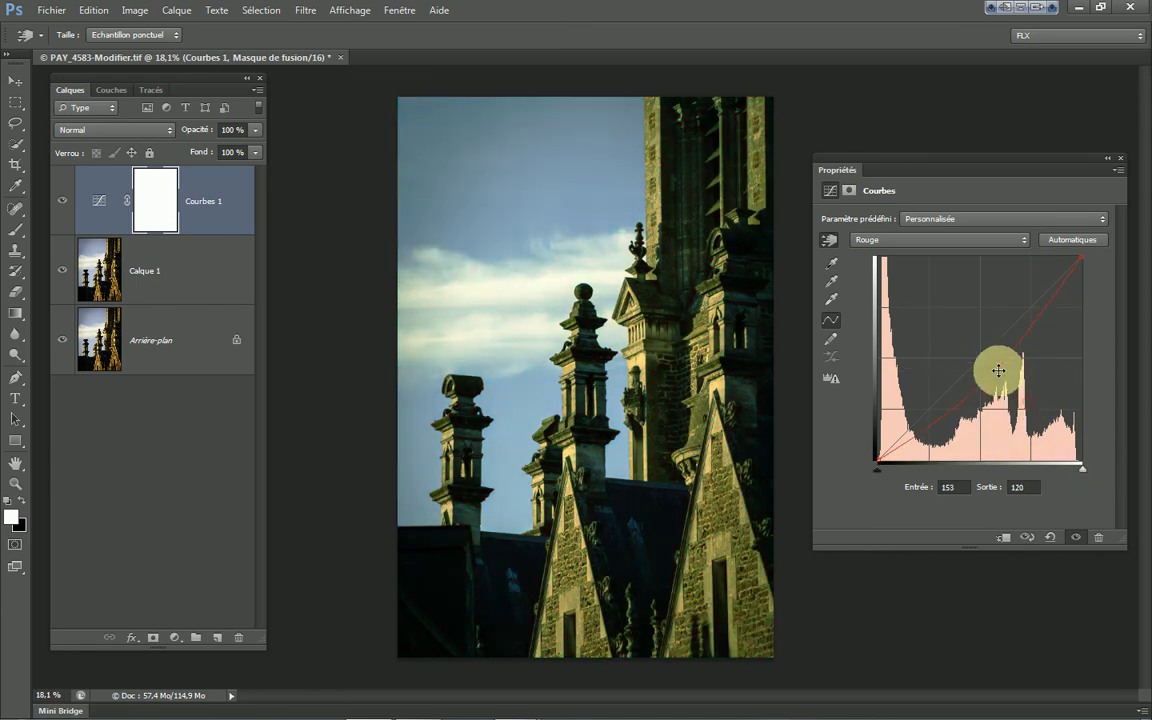
- Reset Courbes 1 and add two new RGB curve points that gently lift the shadows
left_click(1049, 540)
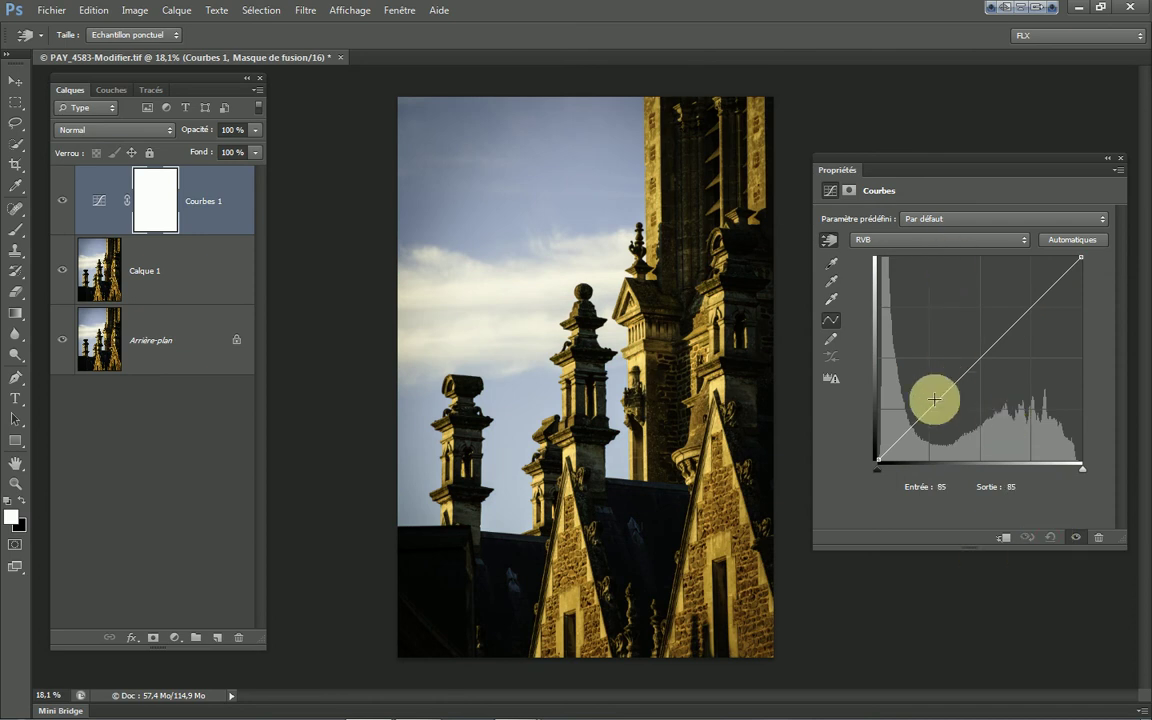
mouse_move(931, 406)
left_mouse_down()
mouse_move(934, 417)
mouse_move(928, 388)
left_mouse_up()
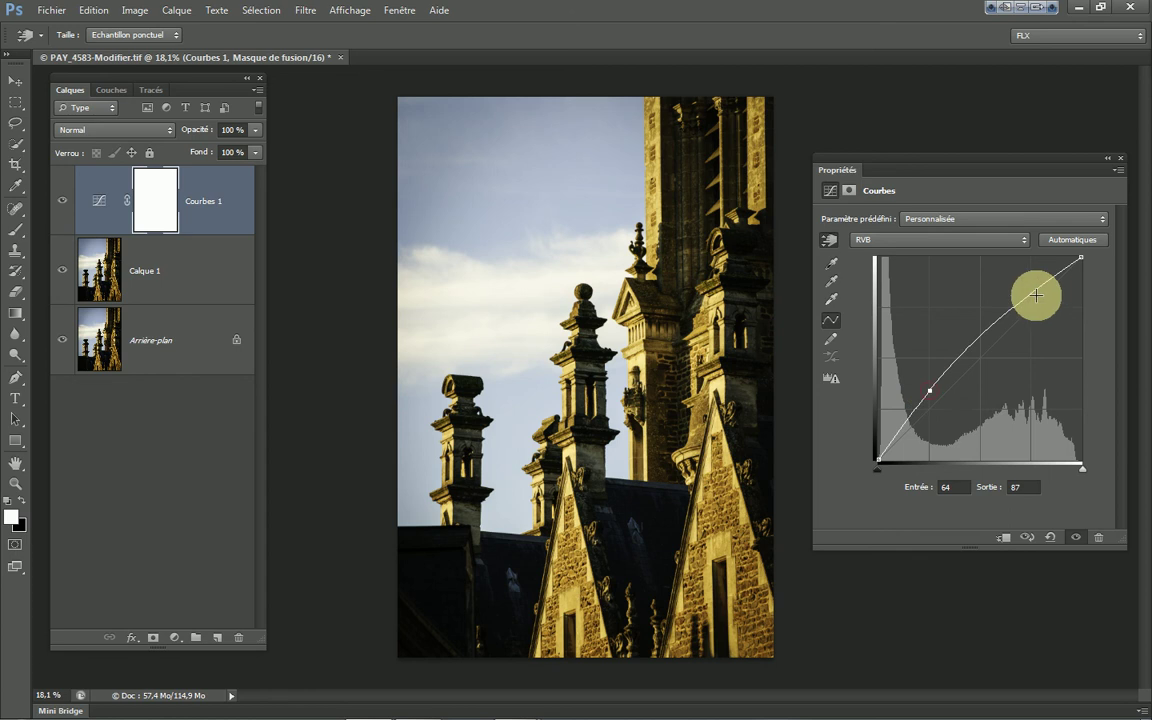
left_click_drag(1036, 291, 1045, 307)
- Test the Vert channel curve up and down, then leave it near neutral at 130 to 131
left_click(1023, 240)
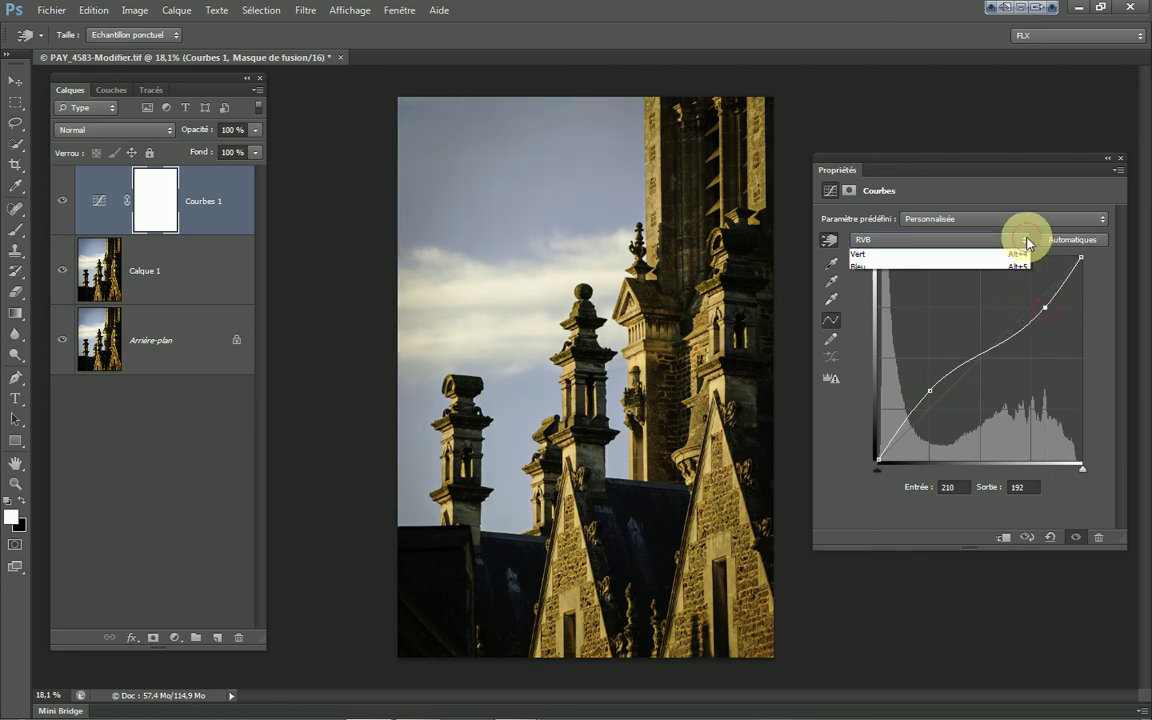
left_click(858, 282)
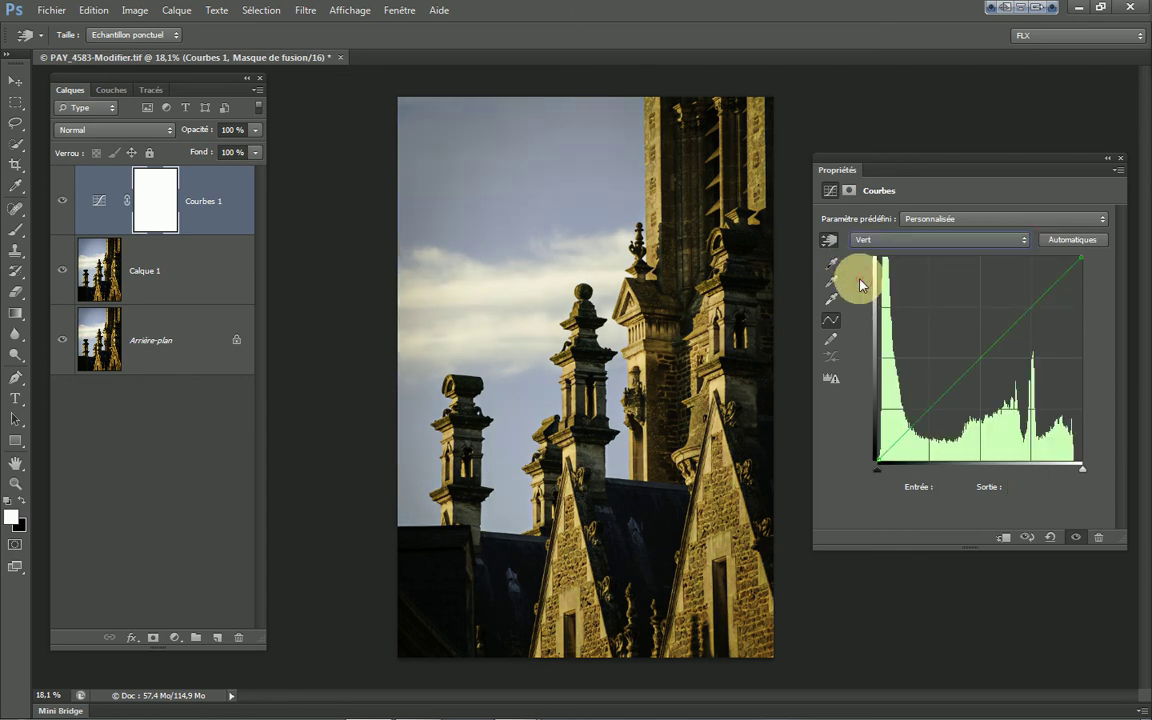
left_click_drag(983, 357, 952, 323)
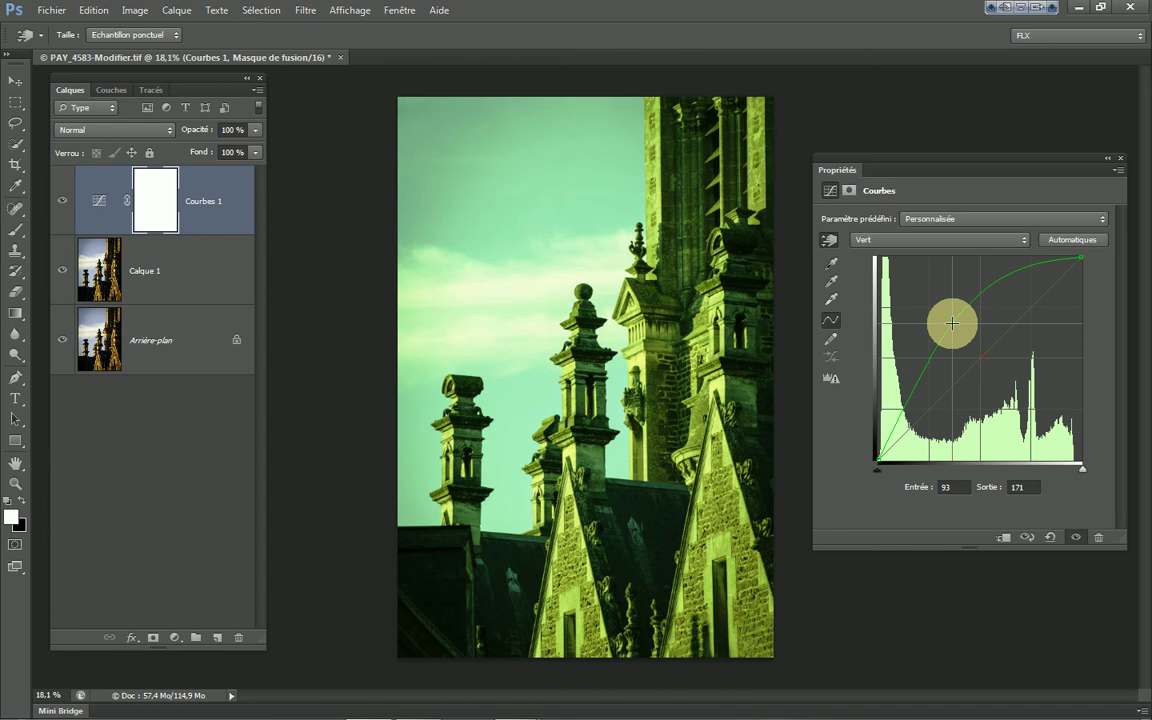
left_click(956, 326)
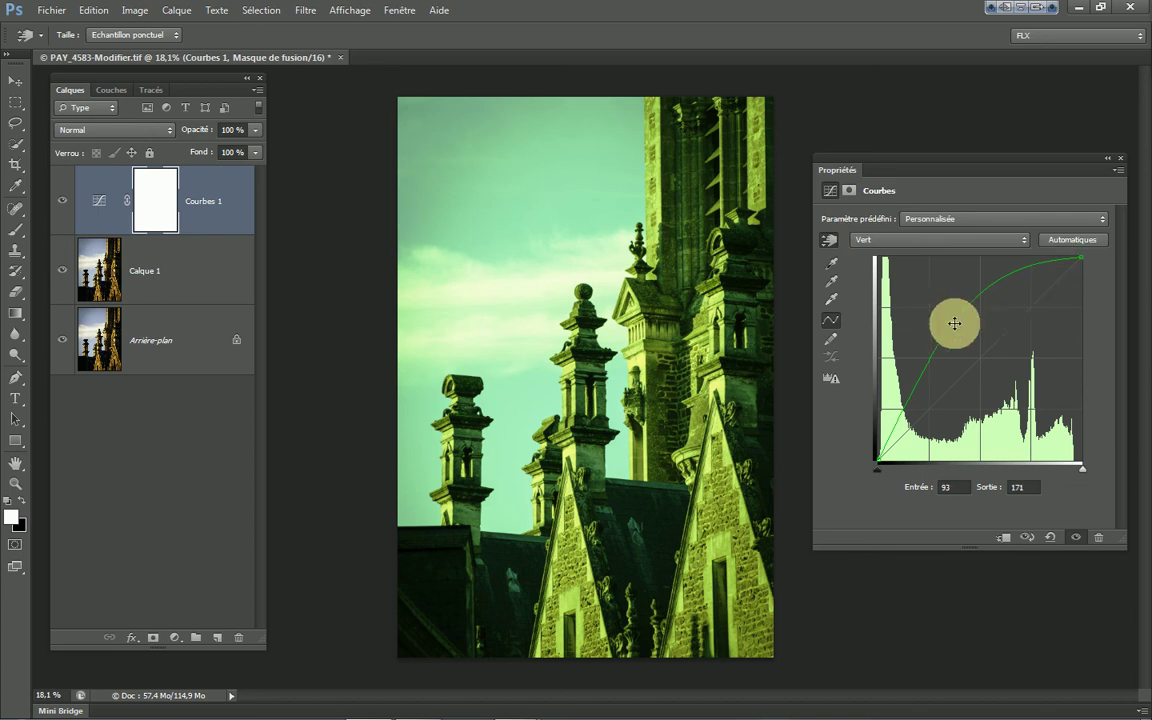
left_click_drag(955, 323, 1016, 385)
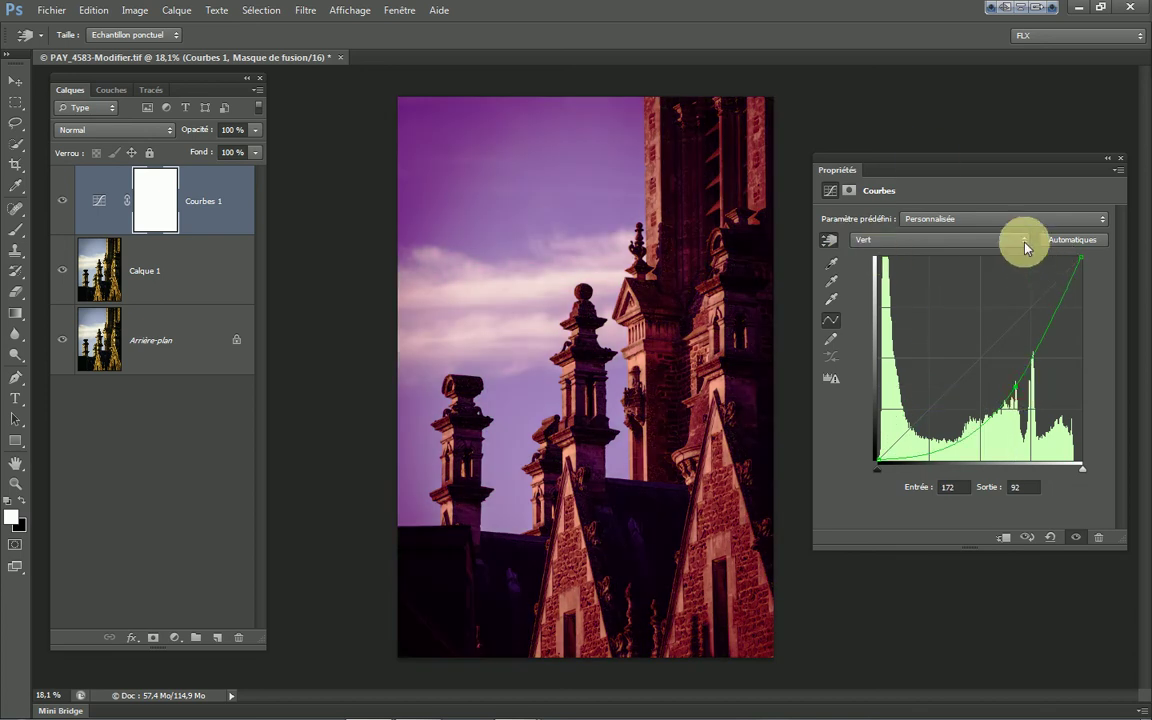
left_click_drag(1016, 385, 982, 356)
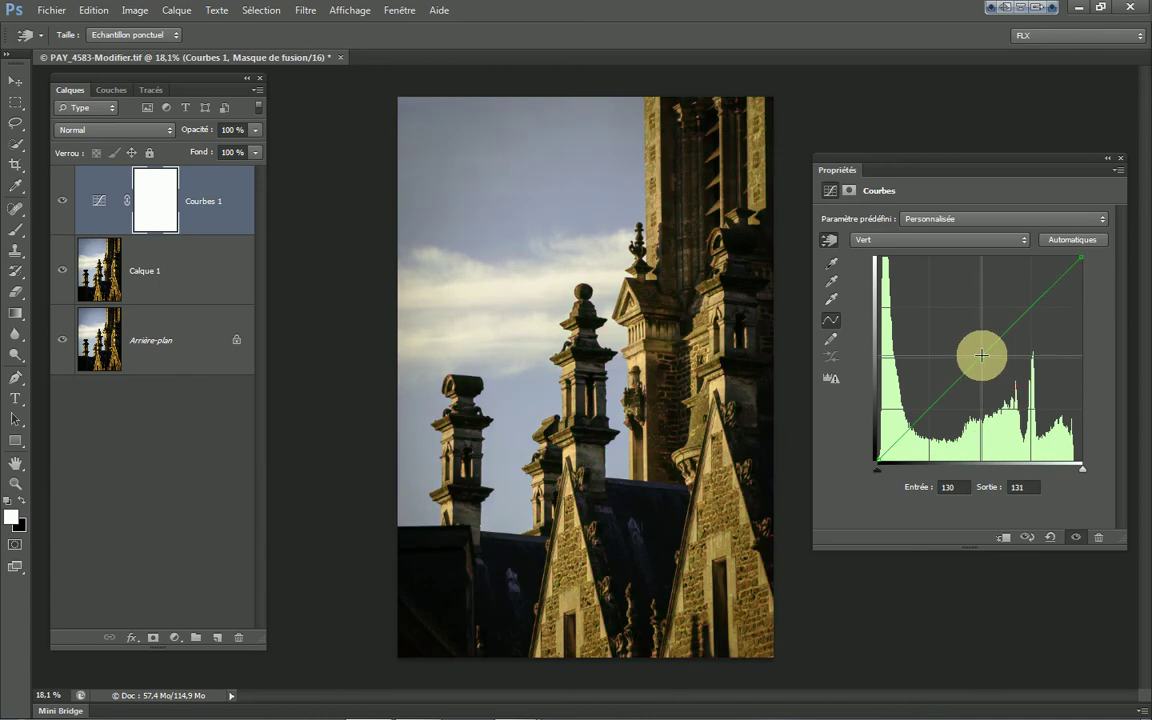
- Switch to the Bleu channel and nudge its curve, leaving it near neutral at 128 to 129
left_click(1023, 240)
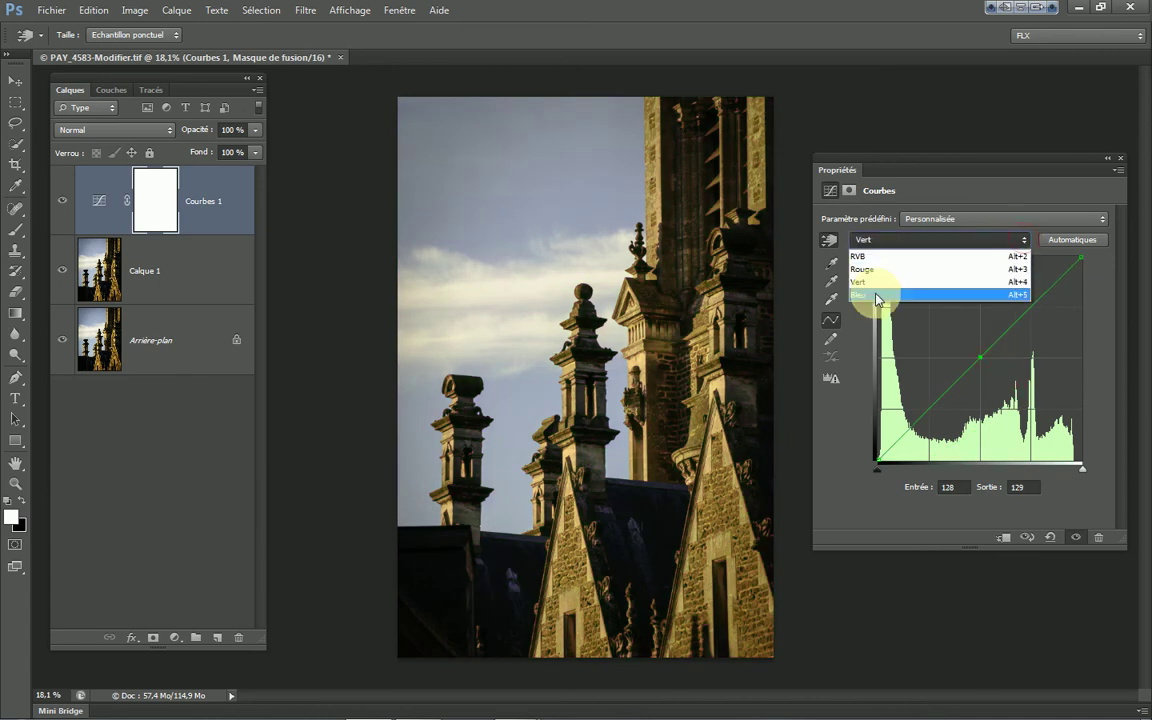
left_click(876, 294)
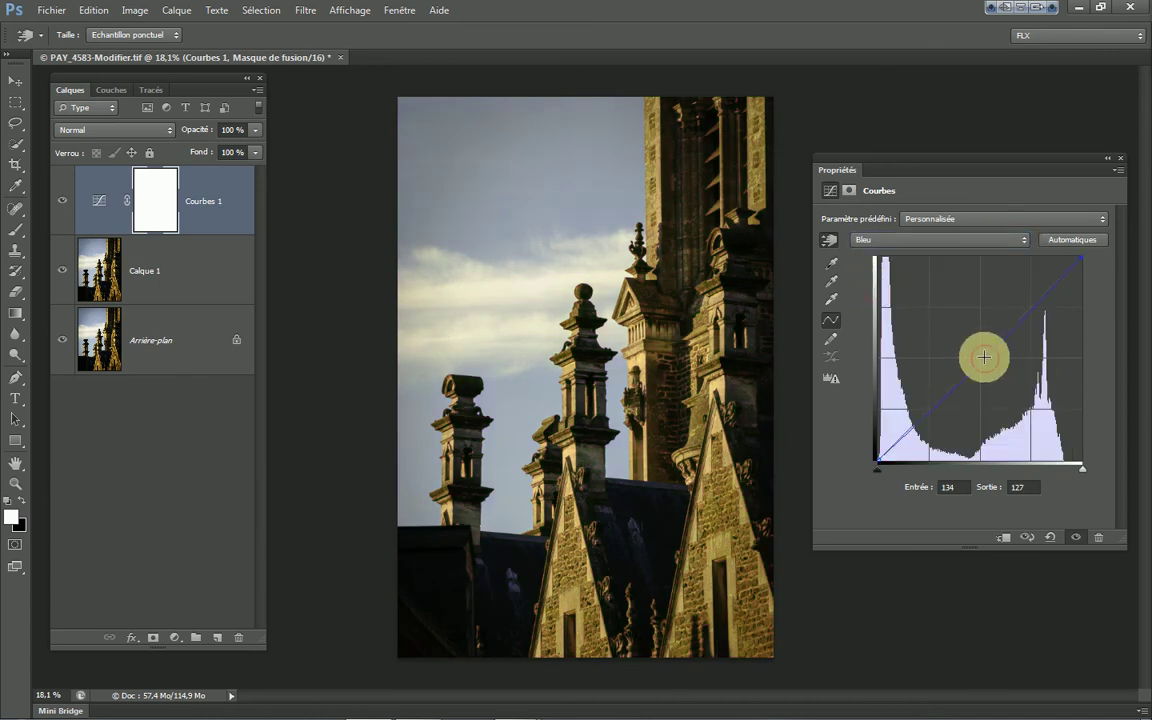
mouse_move(984, 357)
left_mouse_down()
mouse_move(921, 290)
mouse_move(1021, 404)
mouse_move(992, 347)
mouse_move(980, 355)
left_mouse_up()
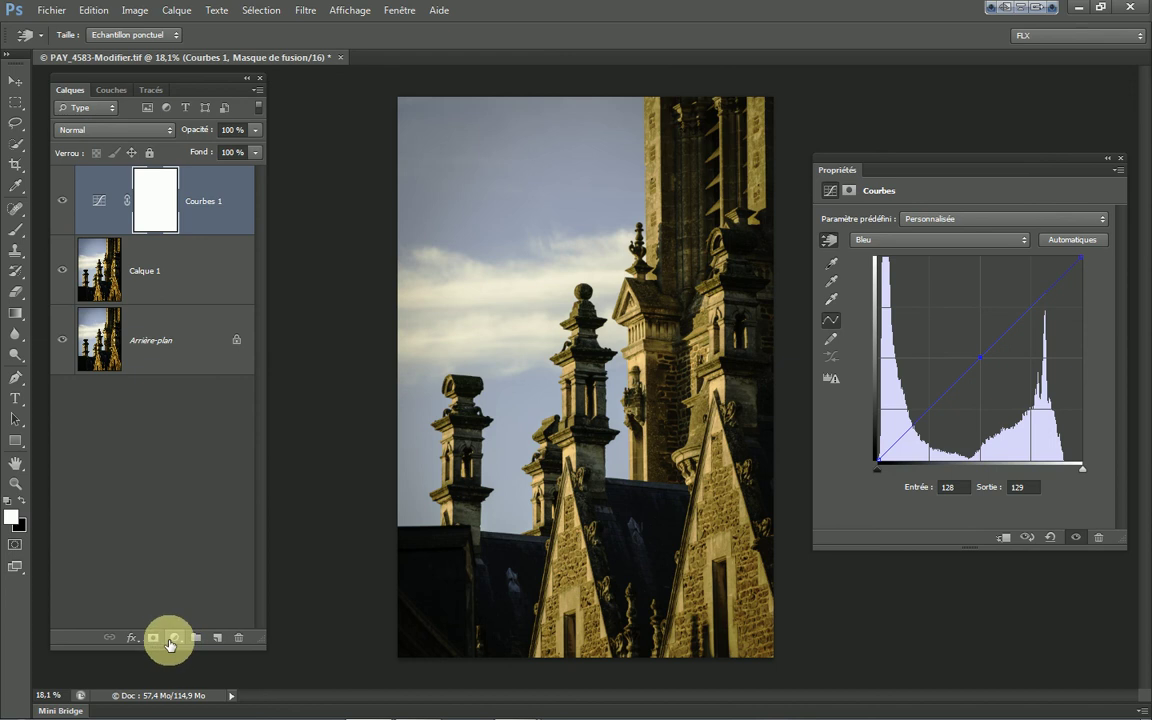
- Add a second Curves adjustment layer, Courbes 2
left_click(172, 638)
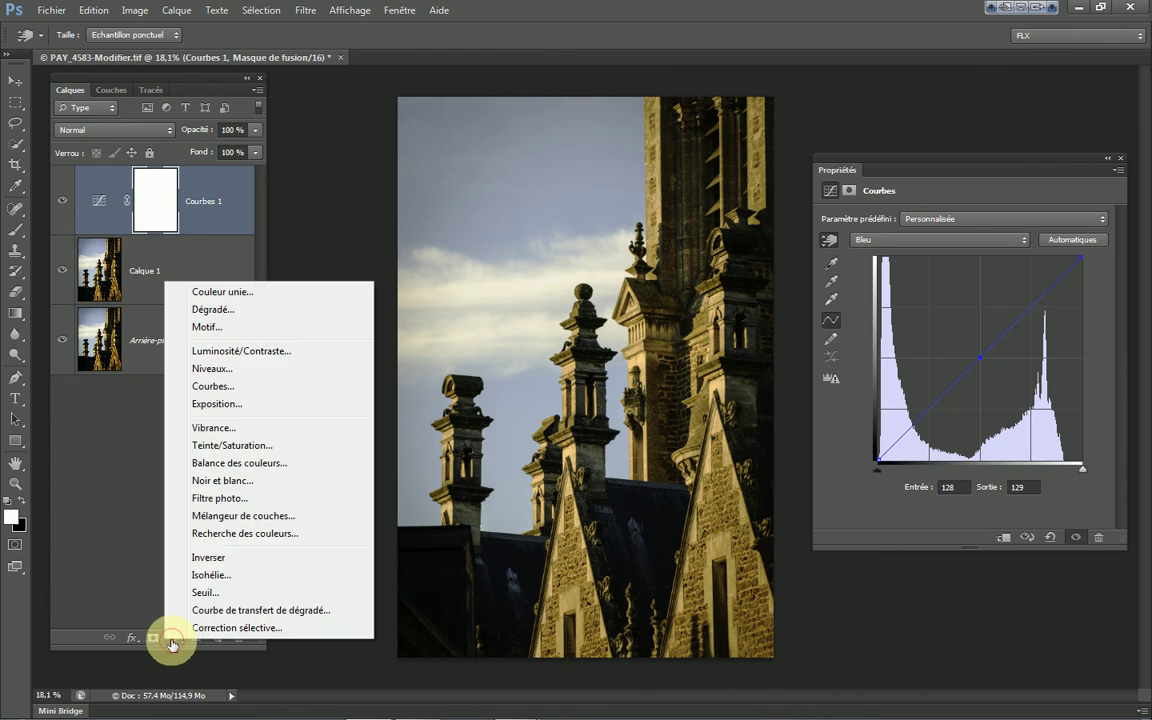
left_click(236, 396)
key("b")
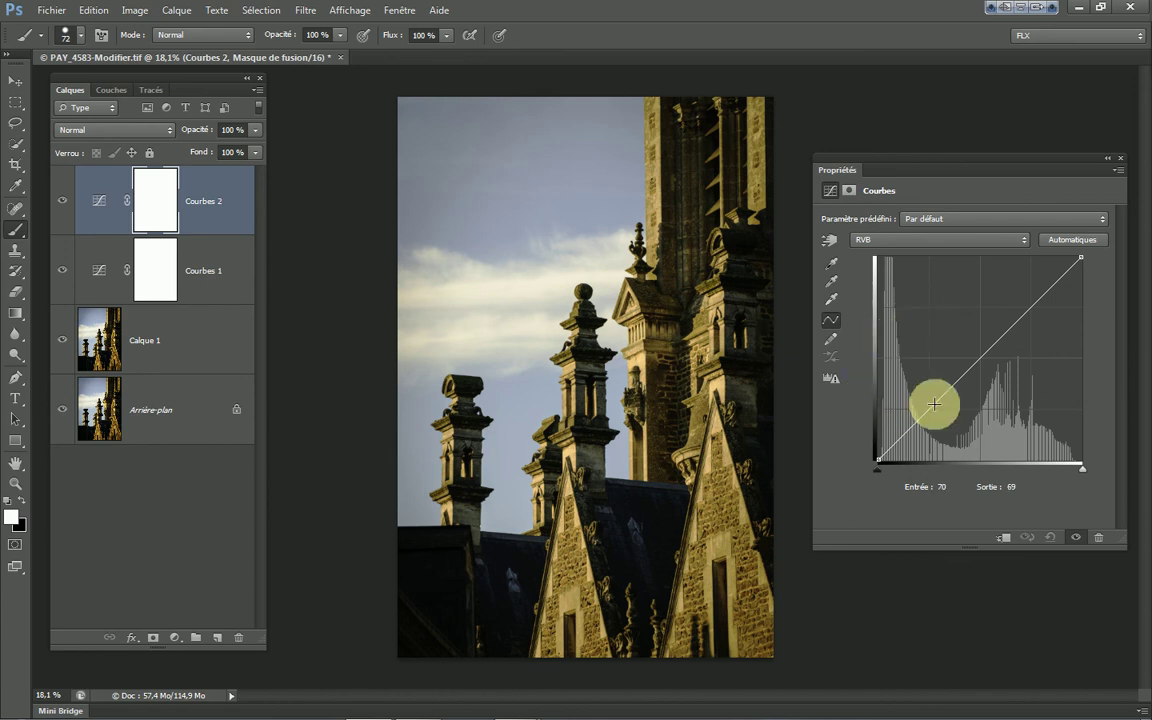
- Raise the Rouge channel curve on Courbes 2, mapping input 105 to 220
left_click(1020, 240)
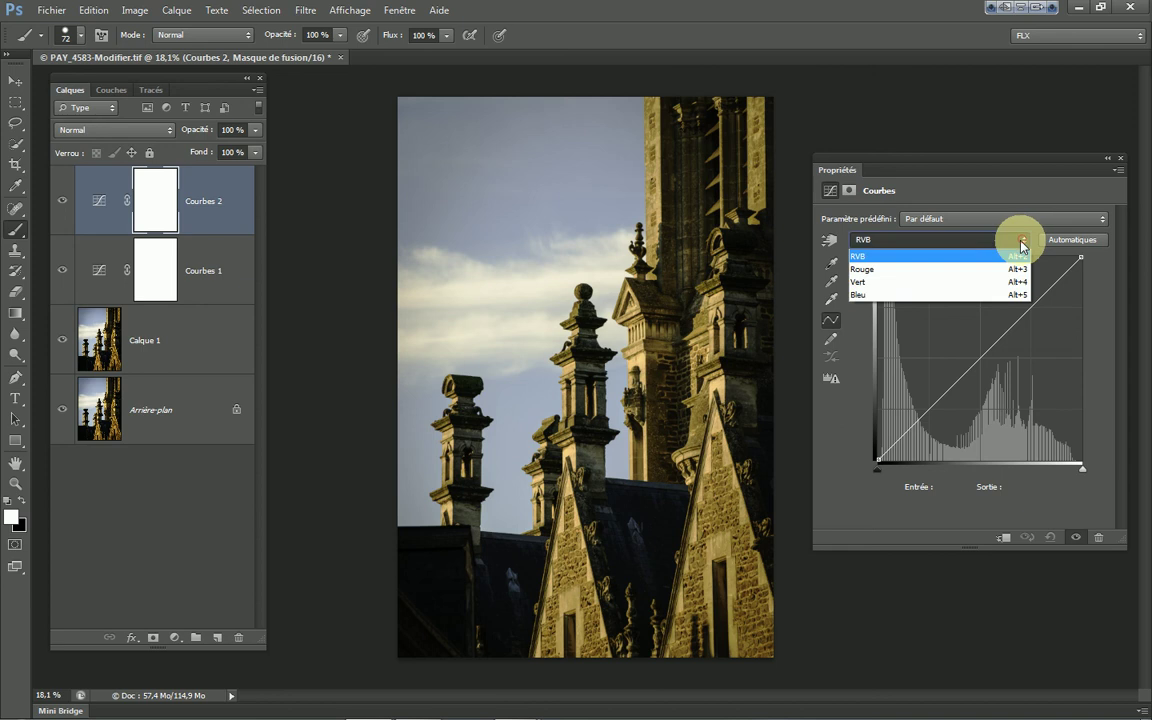
left_click(870, 270)
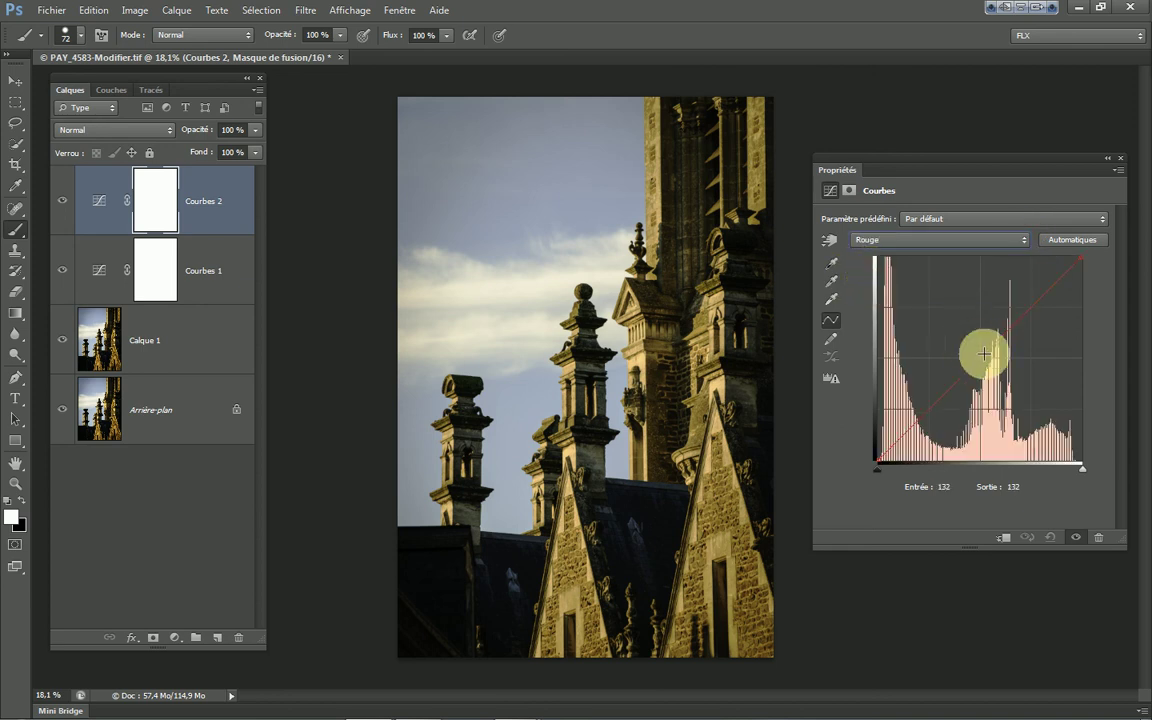
left_click_drag(984, 353, 966, 319)
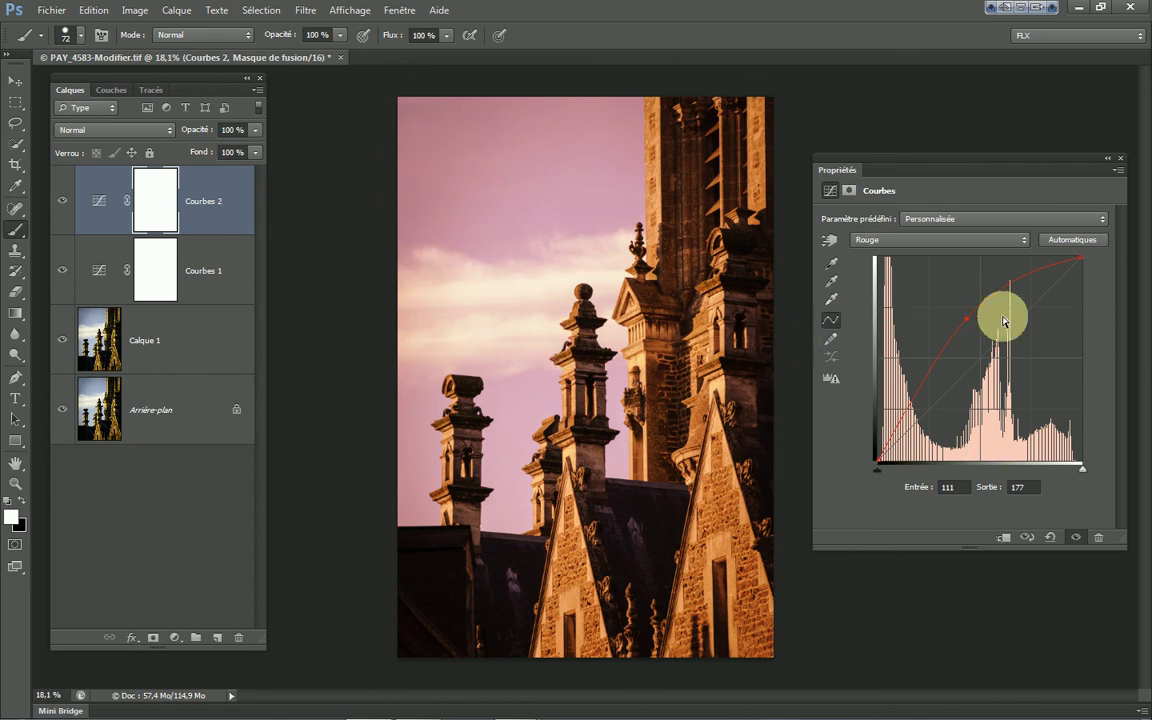
left_click_drag(966, 319, 961, 285)
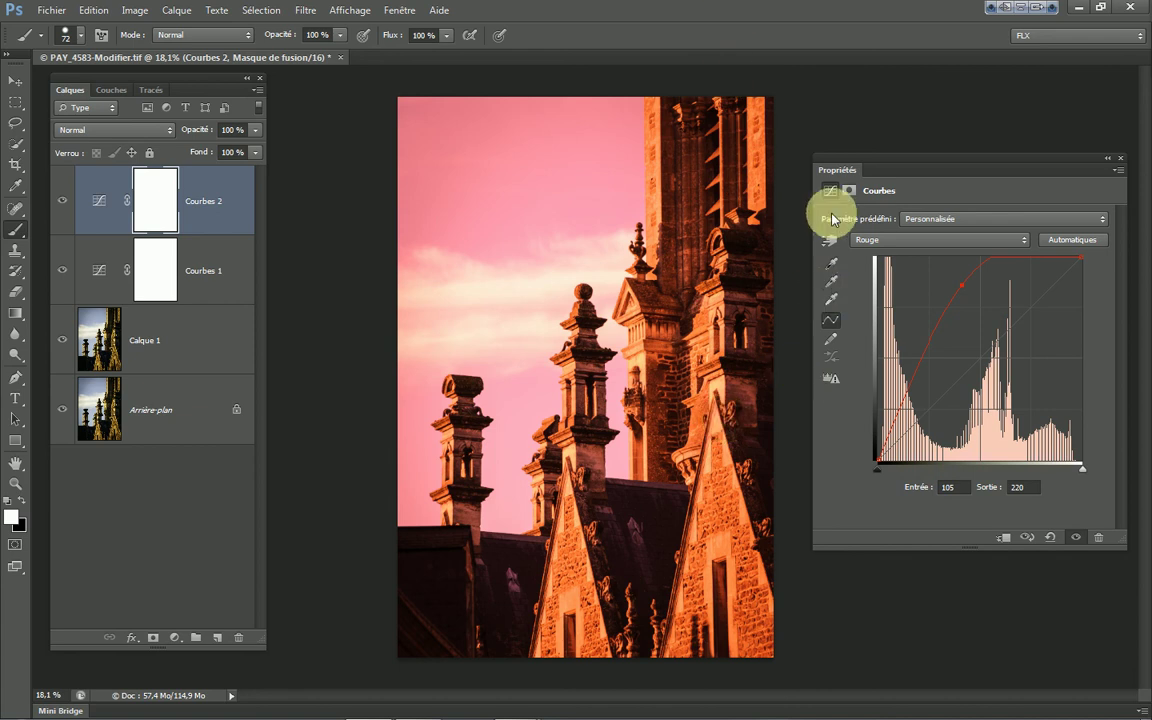
left_click(1024, 246)
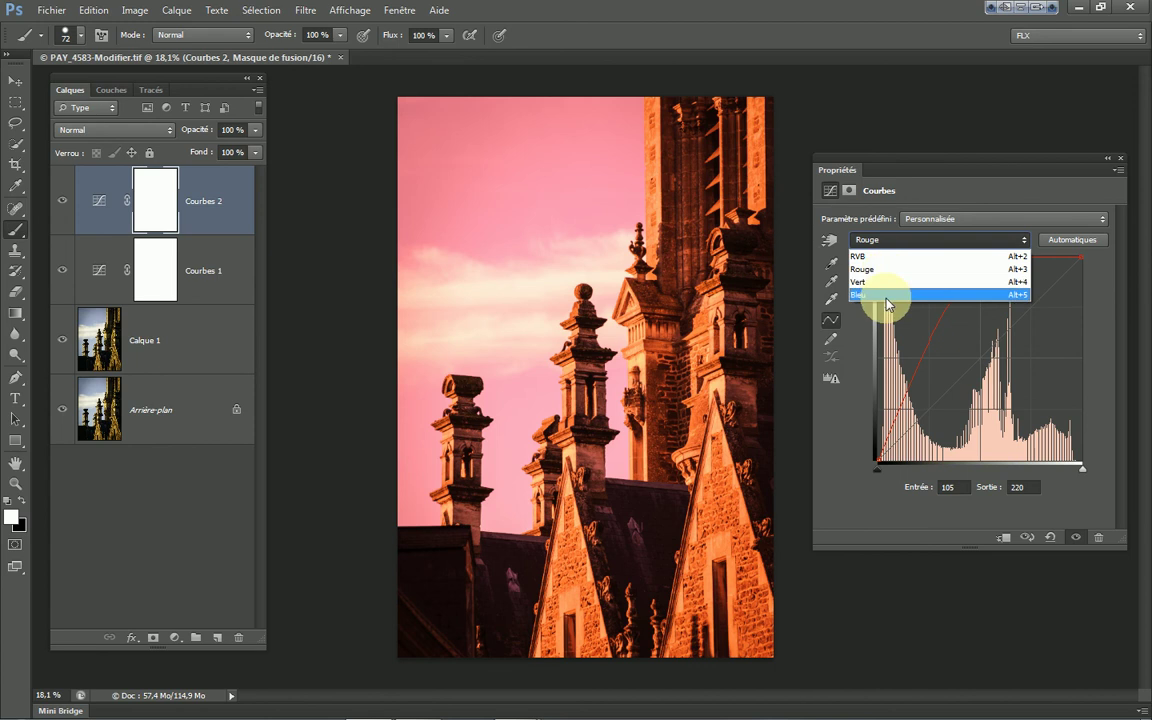
- Pull the Bleu curve down sharply, then give the RVB curve an S-shape with darker shadows and brighter highlights
left_click(886, 297)
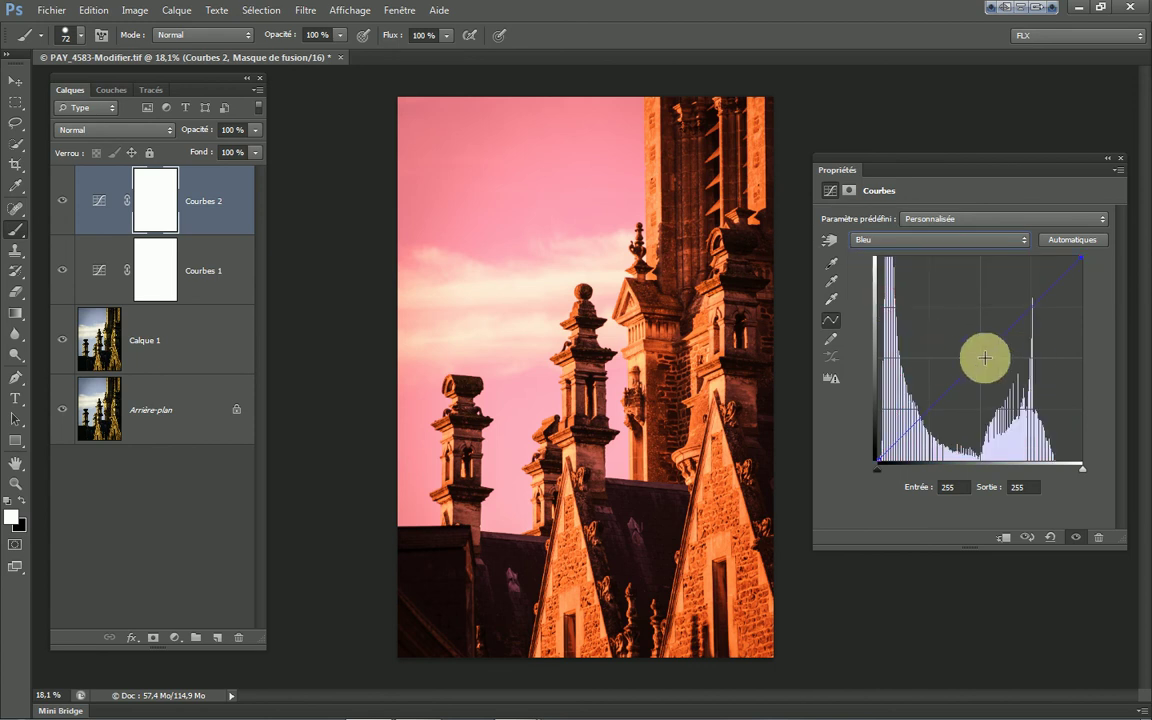
left_click_drag(979, 358, 1030, 418)
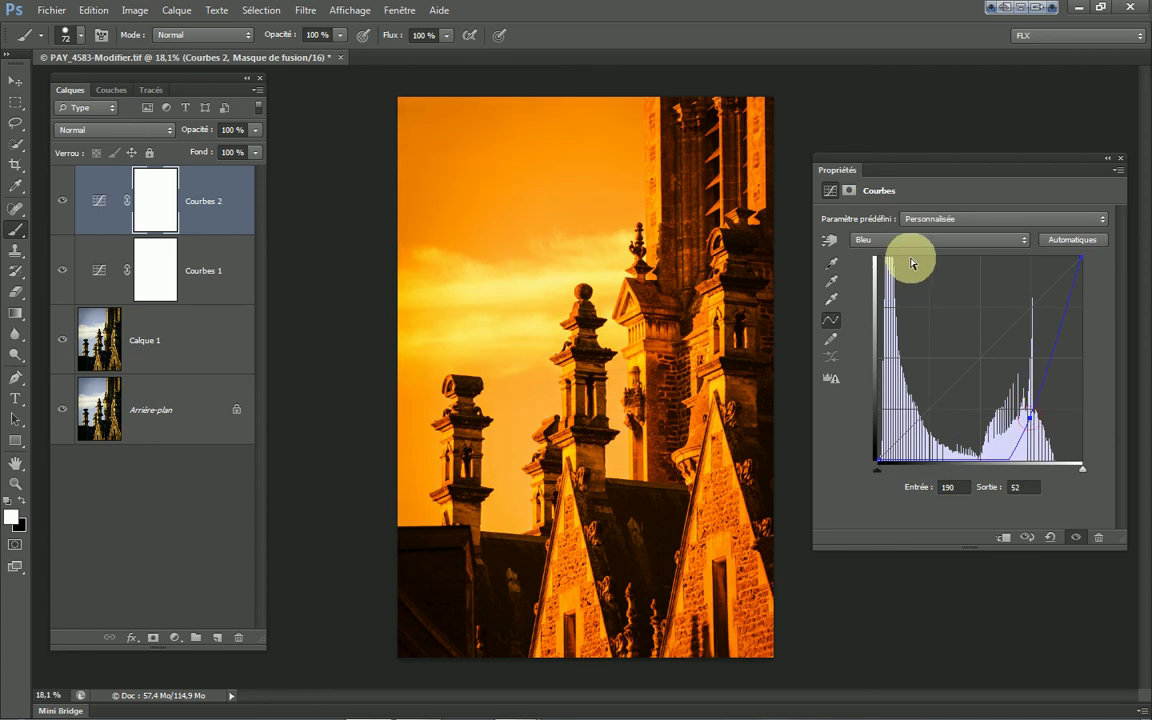
left_click(1020, 242)
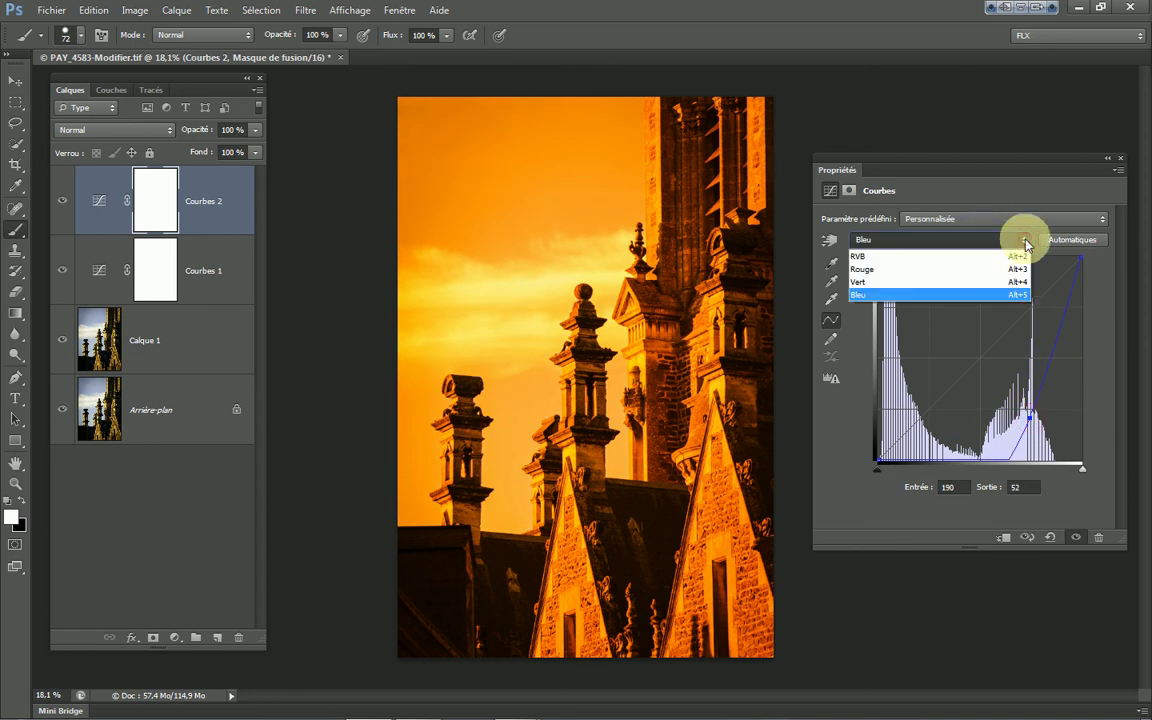
left_click(861, 256)
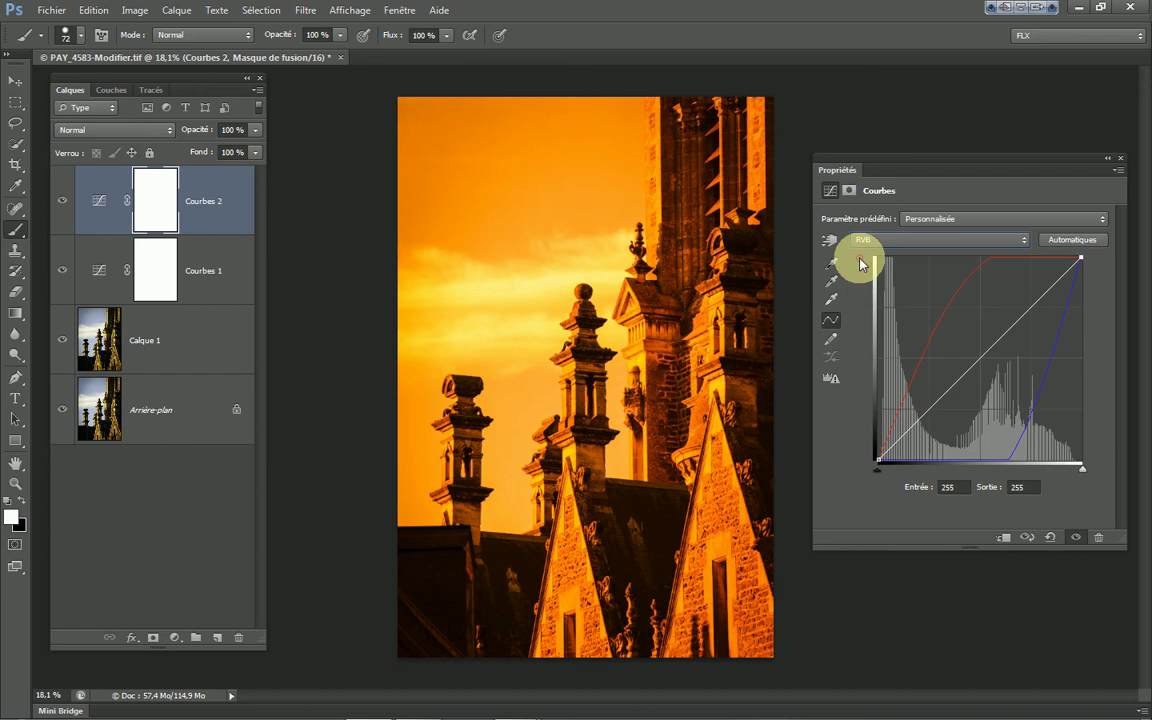
left_click_drag(926, 413, 929, 423)
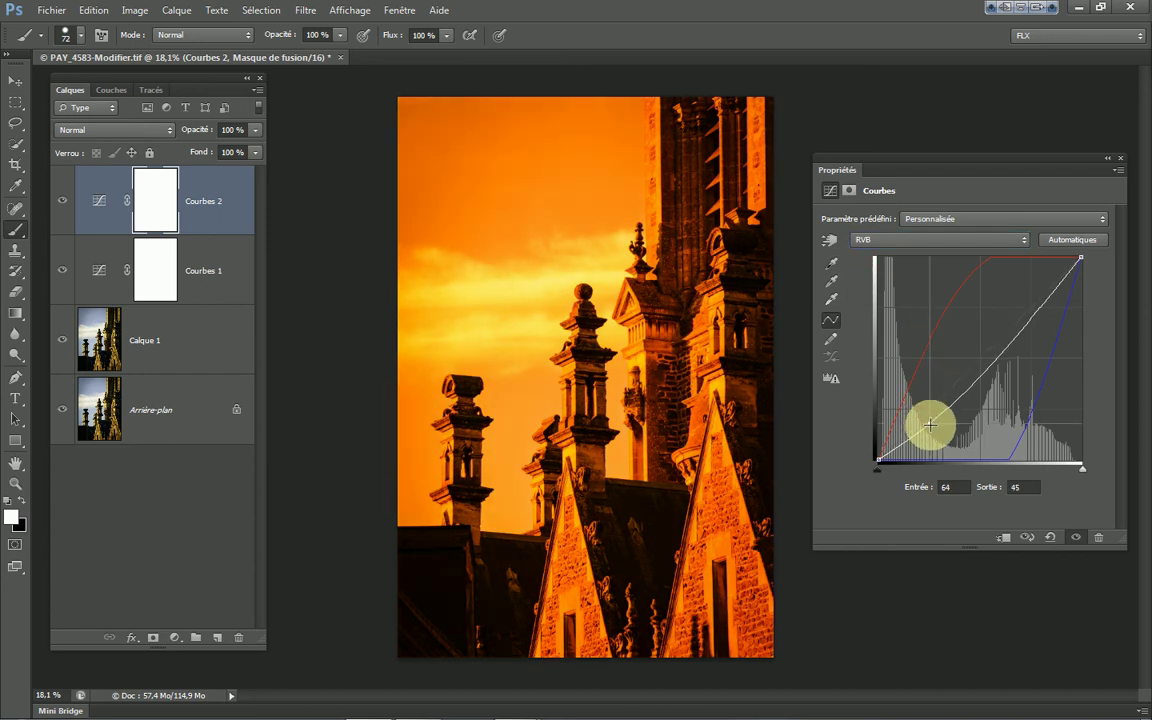
left_click_drag(1024, 321, 1031, 314)
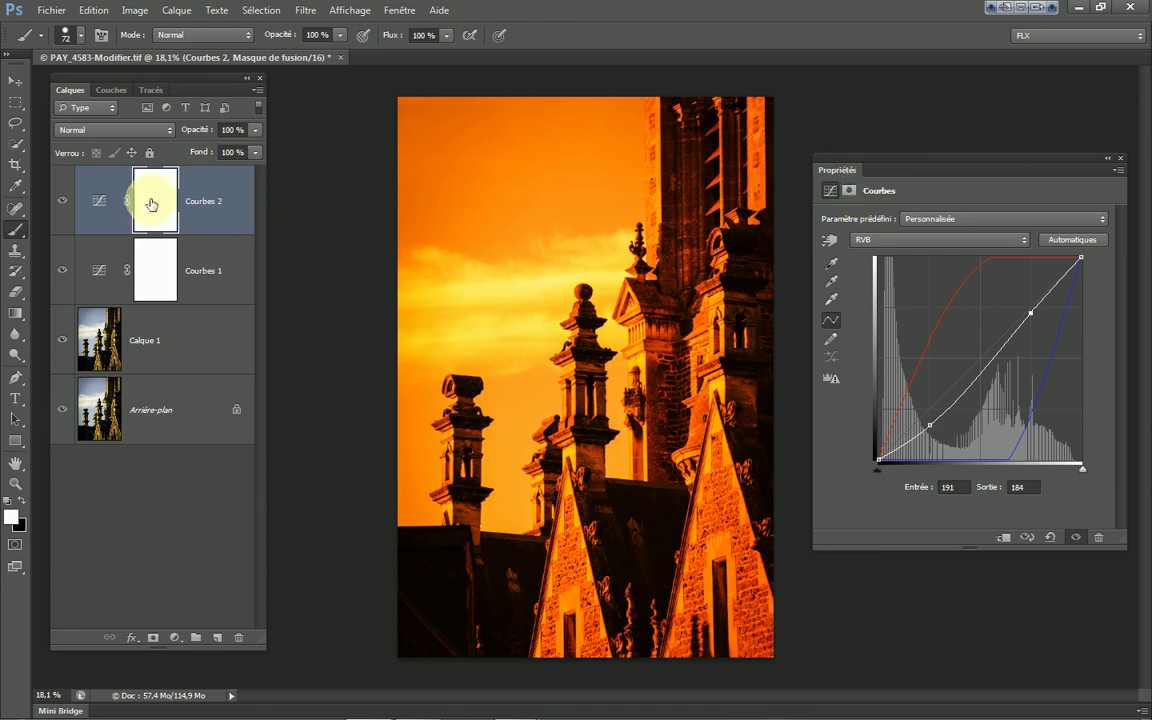
- Show the Courbes 2 mask properties with a 1.1 px feather and open Plage de couleurs
left_click(848, 192)
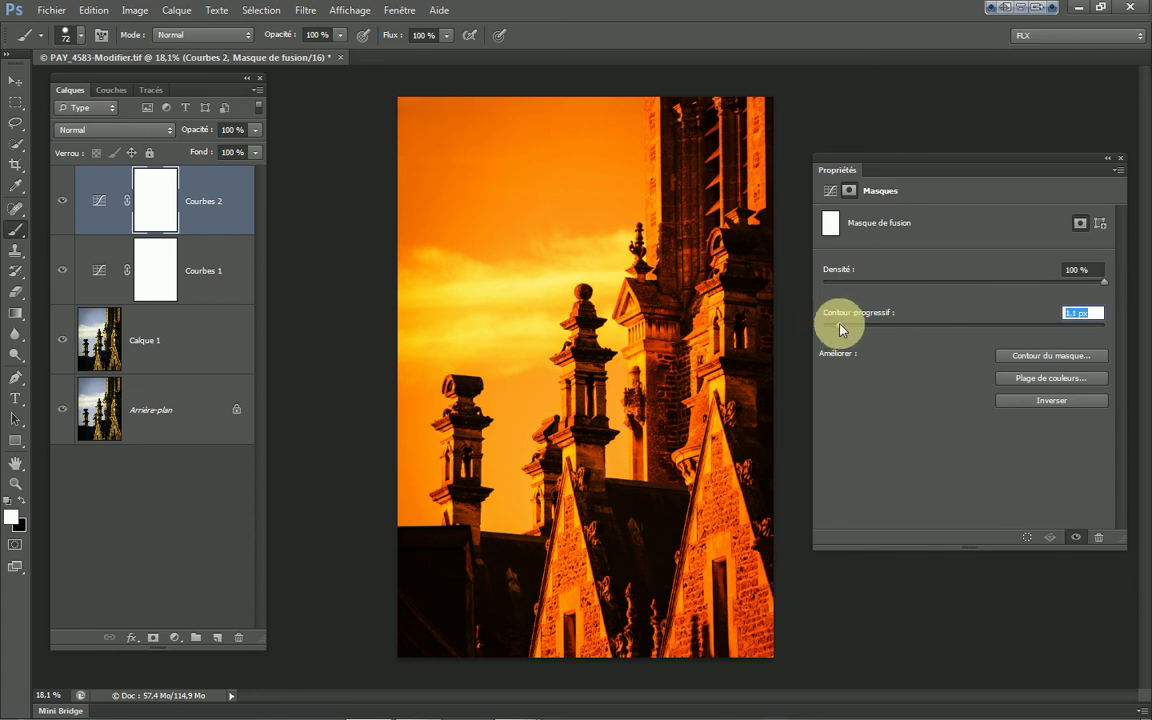
left_click(1075, 313)
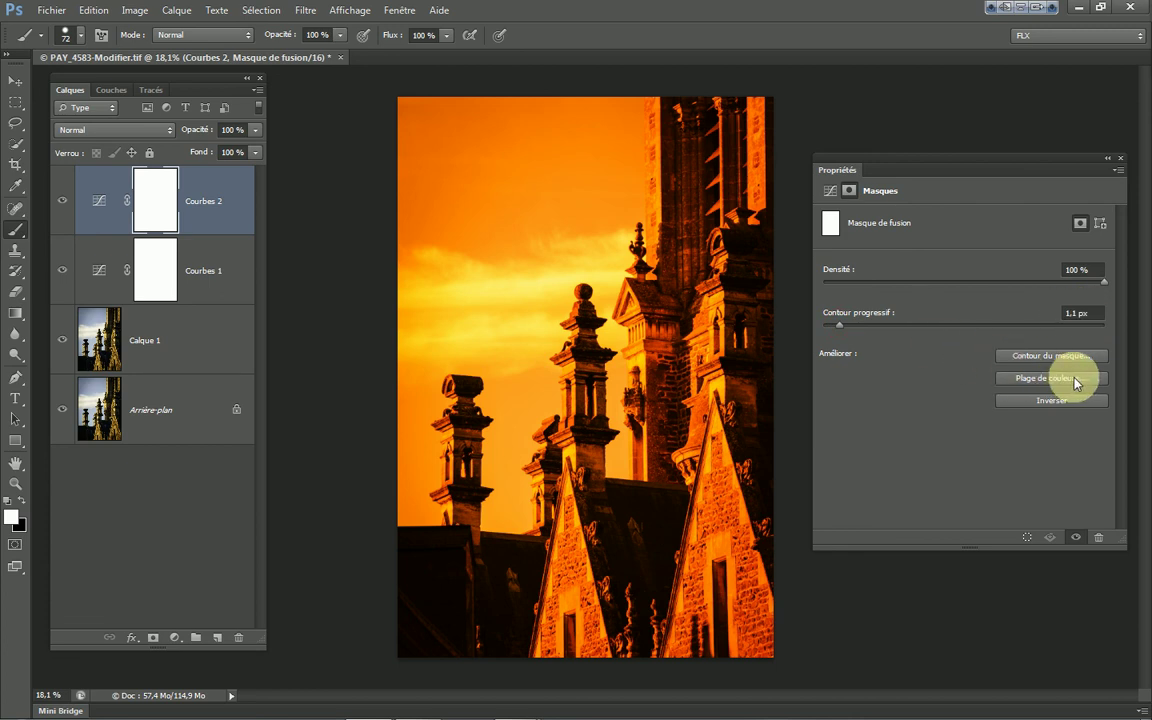
left_click(1030, 380)
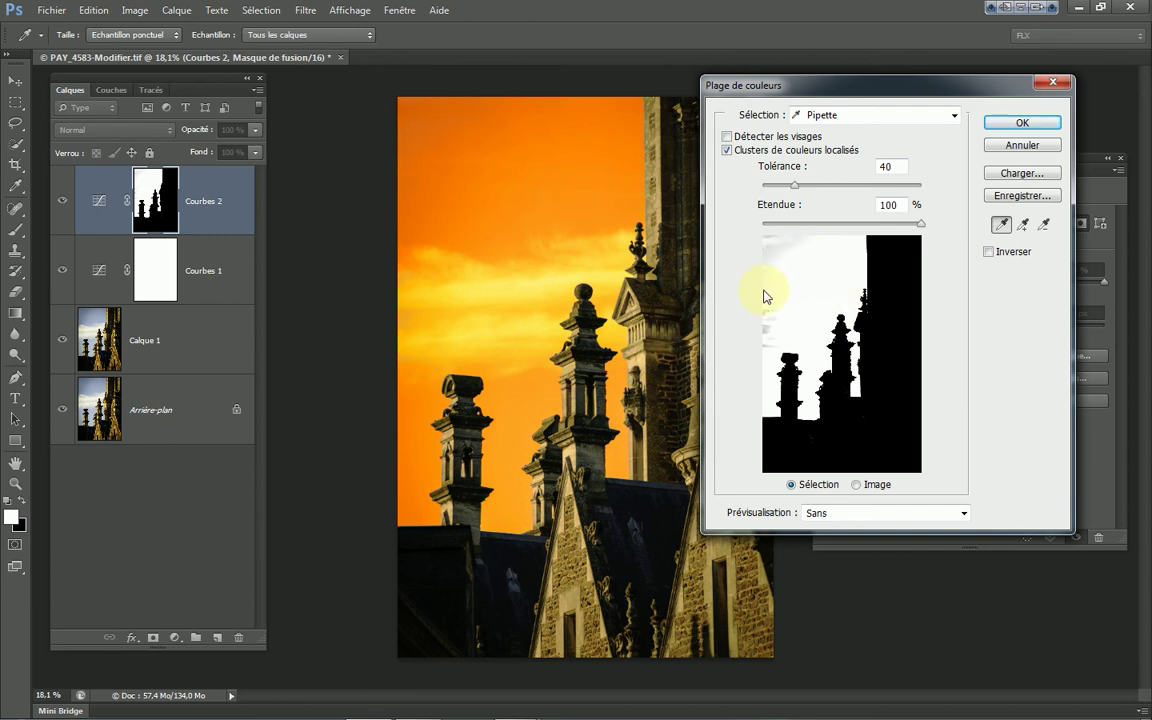
- Sample the tower tones in Plage de couleurs, adding and removing colours with the eyedroppers
left_click(727, 150)
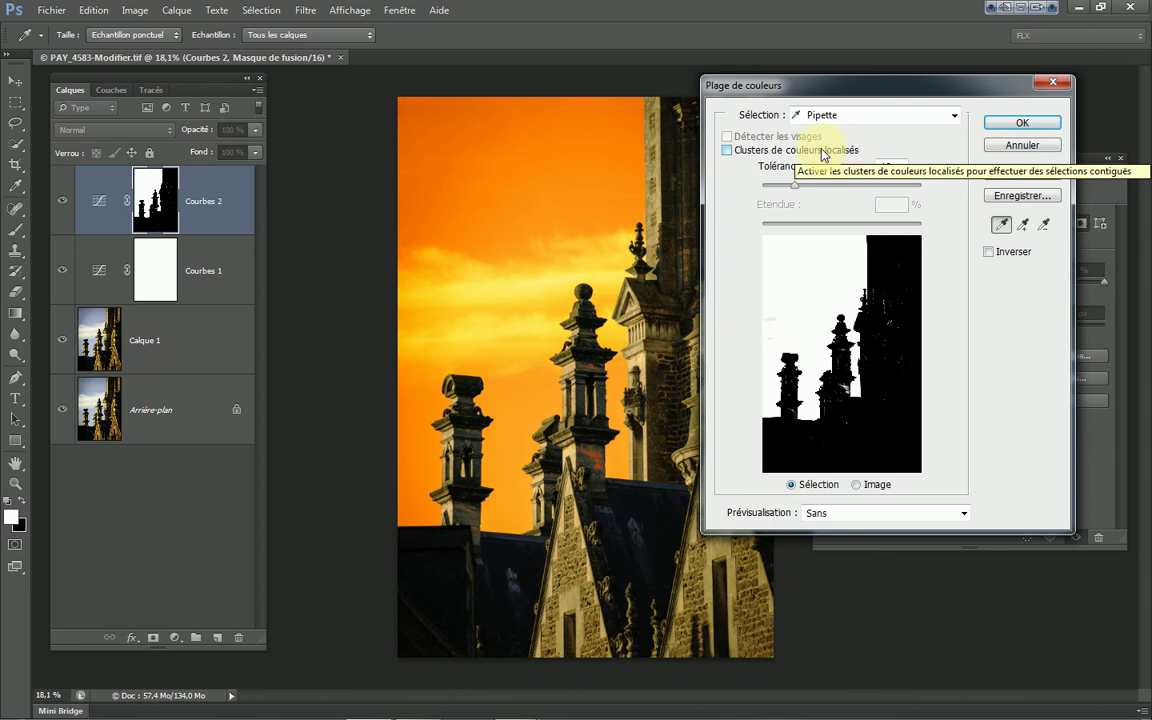
left_click(727, 151)
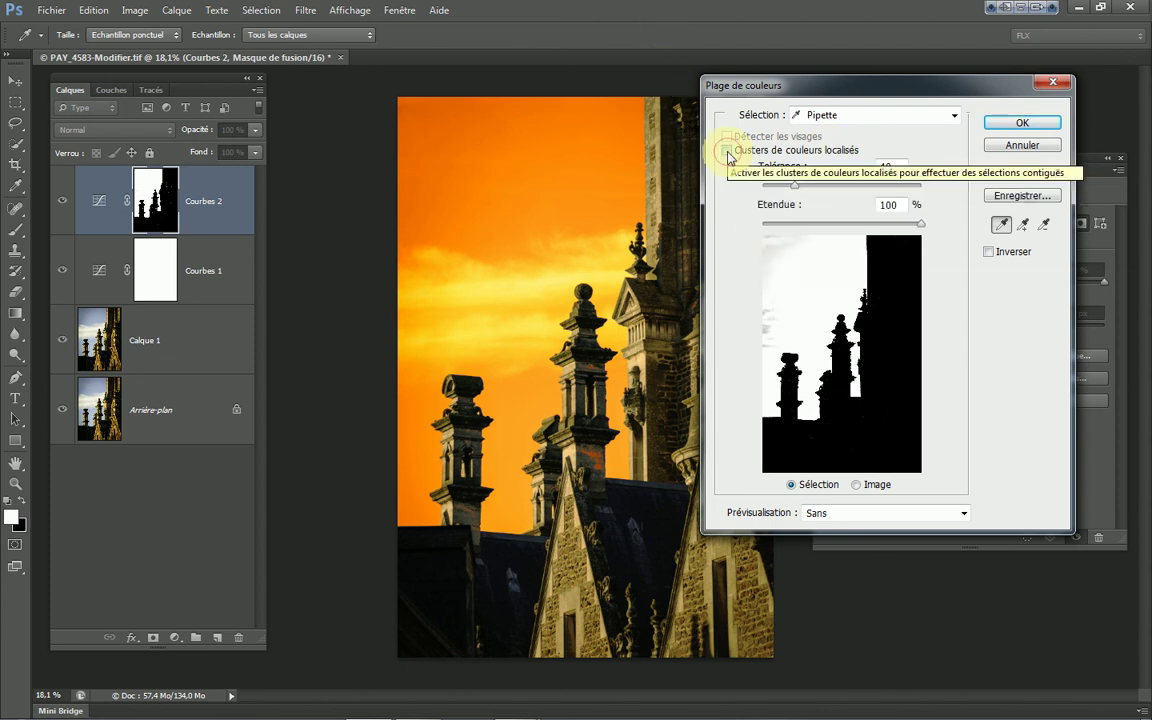
left_click(1023, 225)
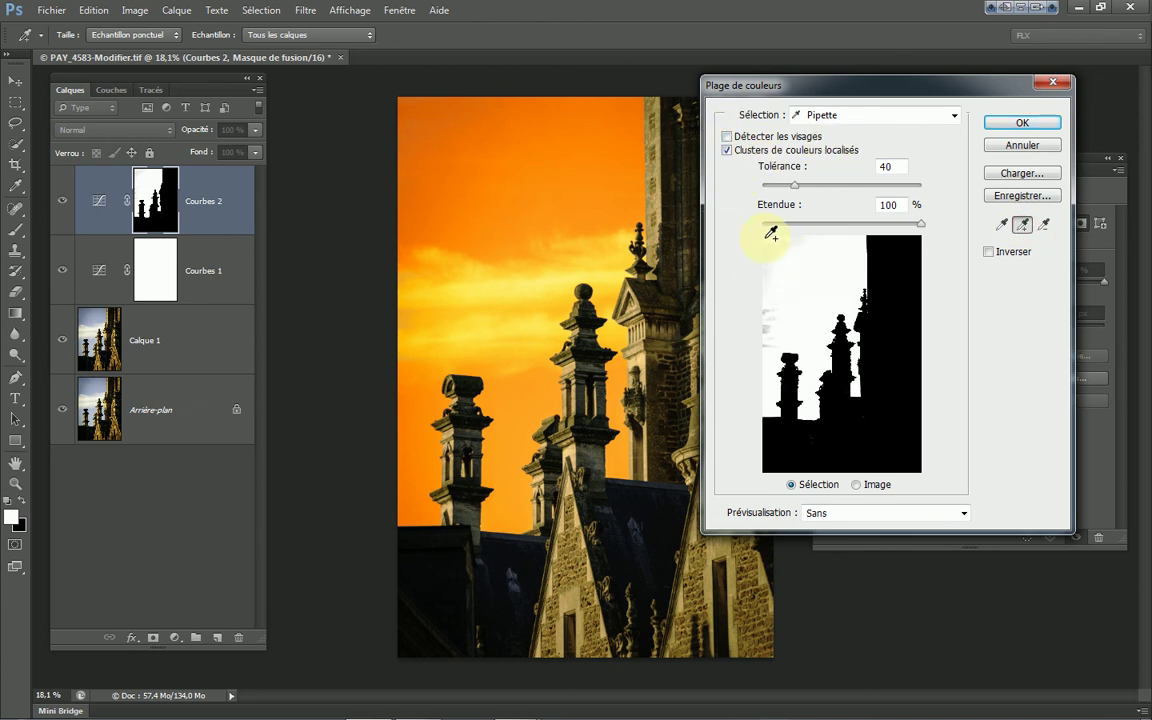
left_click(889, 283)
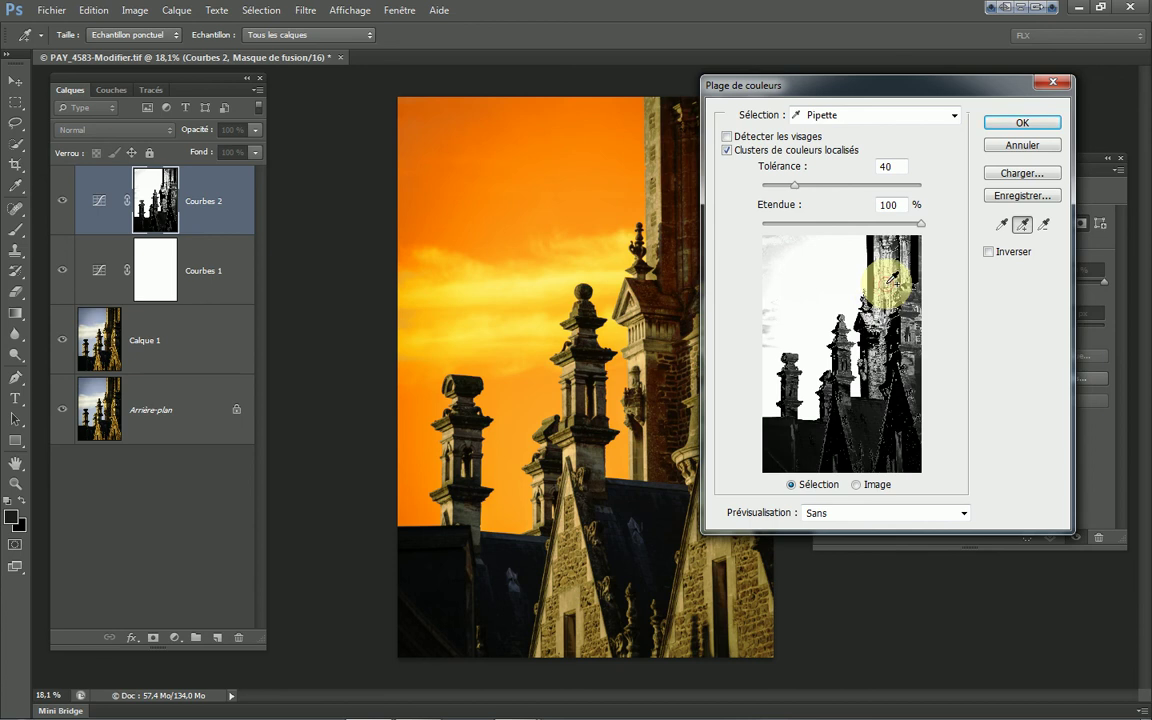
left_click_drag(877, 411, 901, 413)
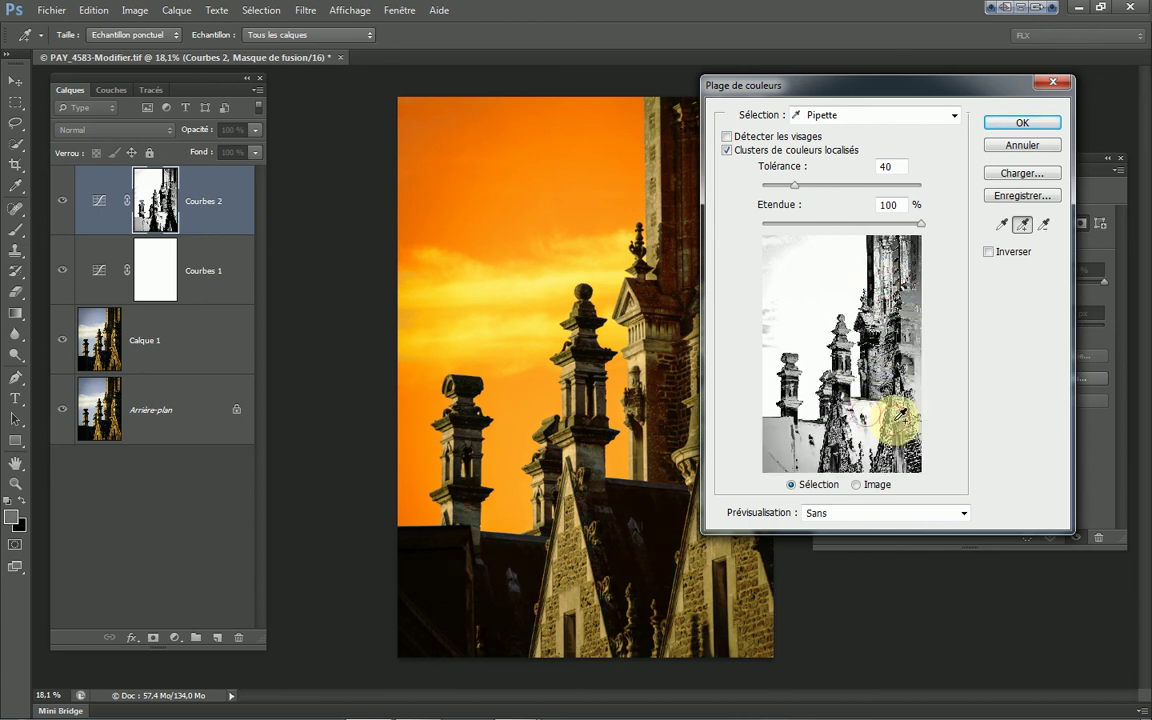
left_click(795, 485)
left_click(1046, 226)
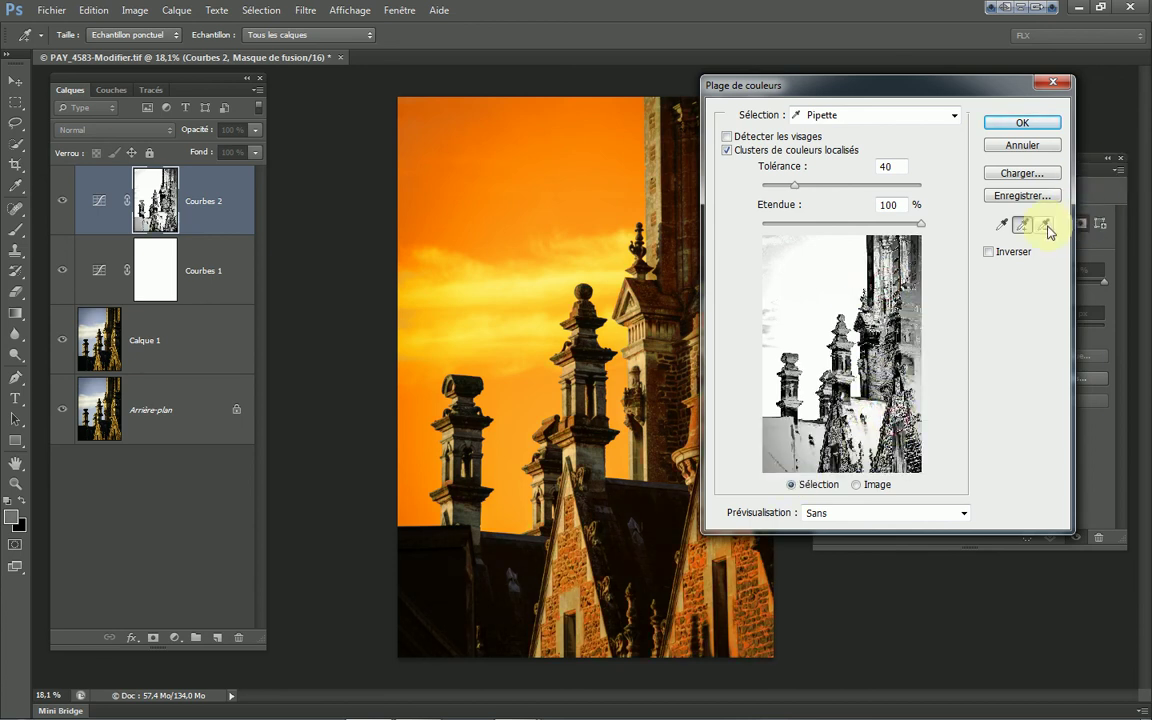
mouse_move(905, 381)
left_mouse_down()
mouse_move(875, 427)
mouse_move(832, 435)
mouse_move(830, 406)
mouse_move(890, 391)
mouse_move(890, 257)
mouse_move(833, 474)
mouse_move(812, 430)
mouse_move(868, 410)
mouse_move(848, 424)
mouse_move(720, 442)
mouse_move(140, 182)
mouse_move(178, 213)
mouse_move(812, 277)
mouse_move(1027, 233)
left_mouse_up()
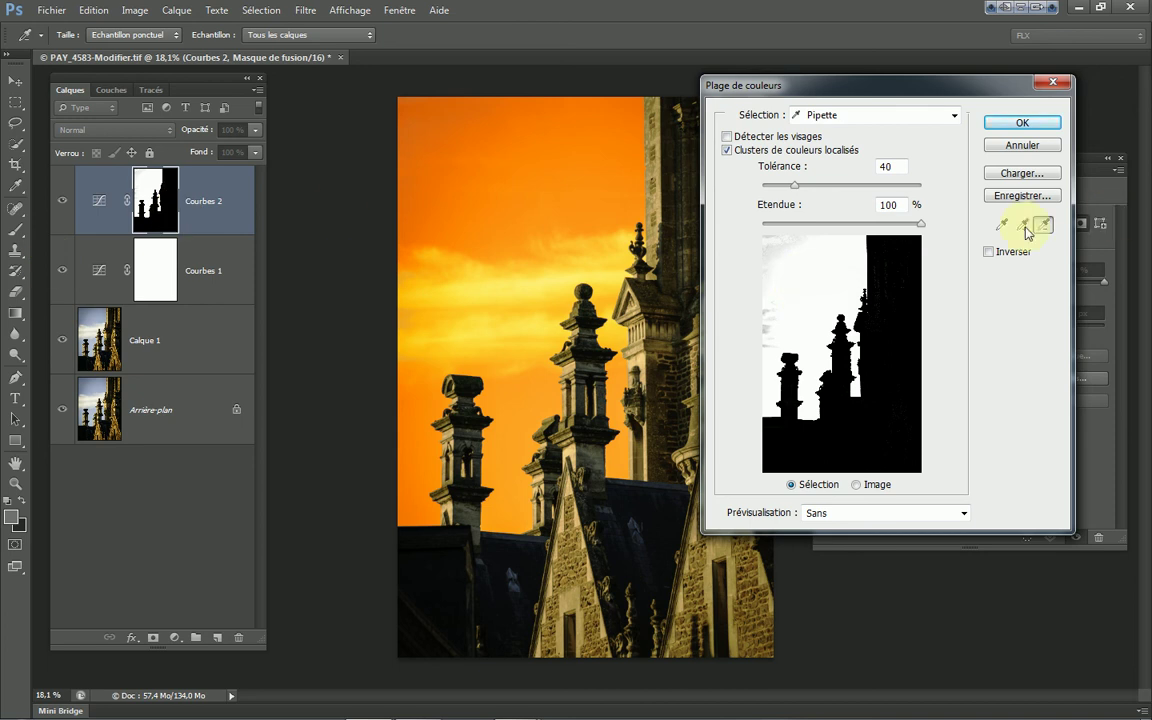
left_click(1022, 225)
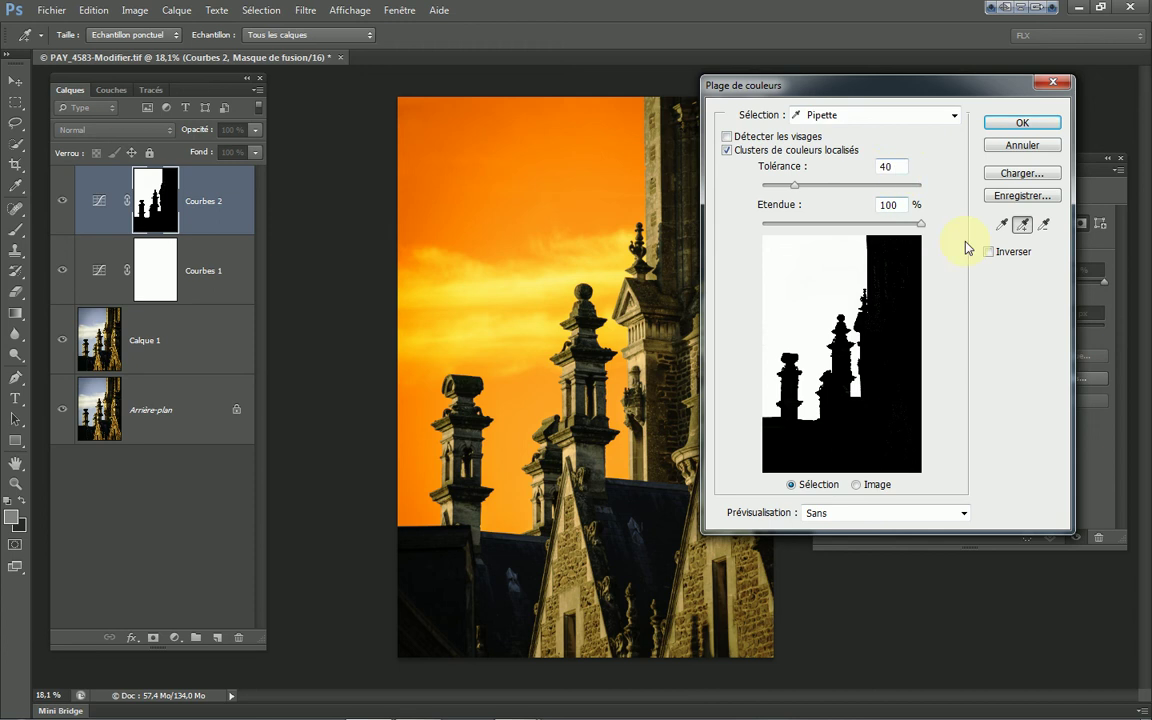
- Test inverting the colour range selection and move the dialog aside
left_click(989, 253)
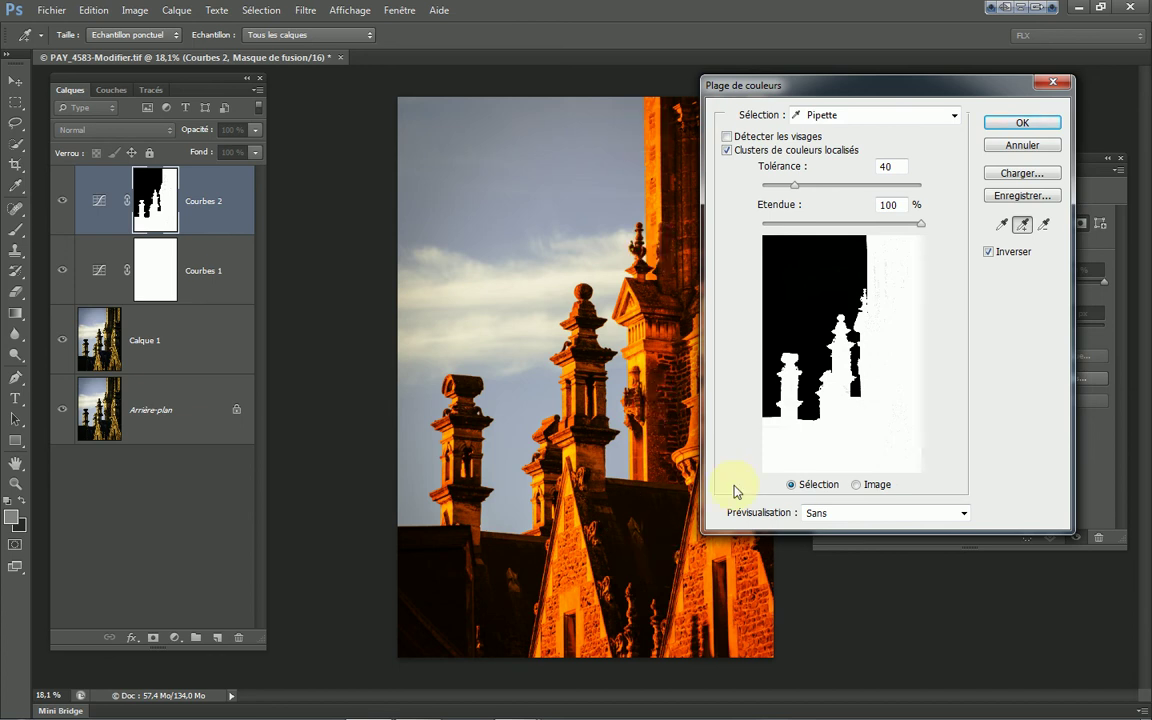
left_click(992, 255)
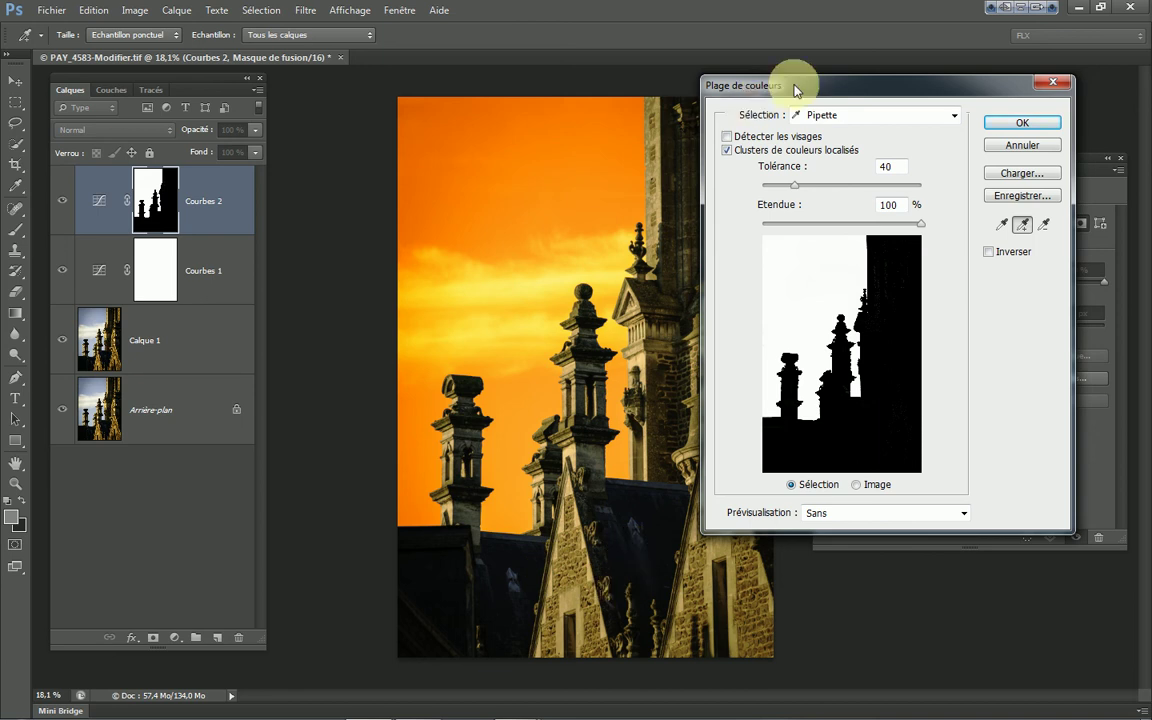
mouse_move(796, 88)
left_mouse_down()
mouse_move(877, 105)
mouse_move(808, 131)
left_mouse_up()
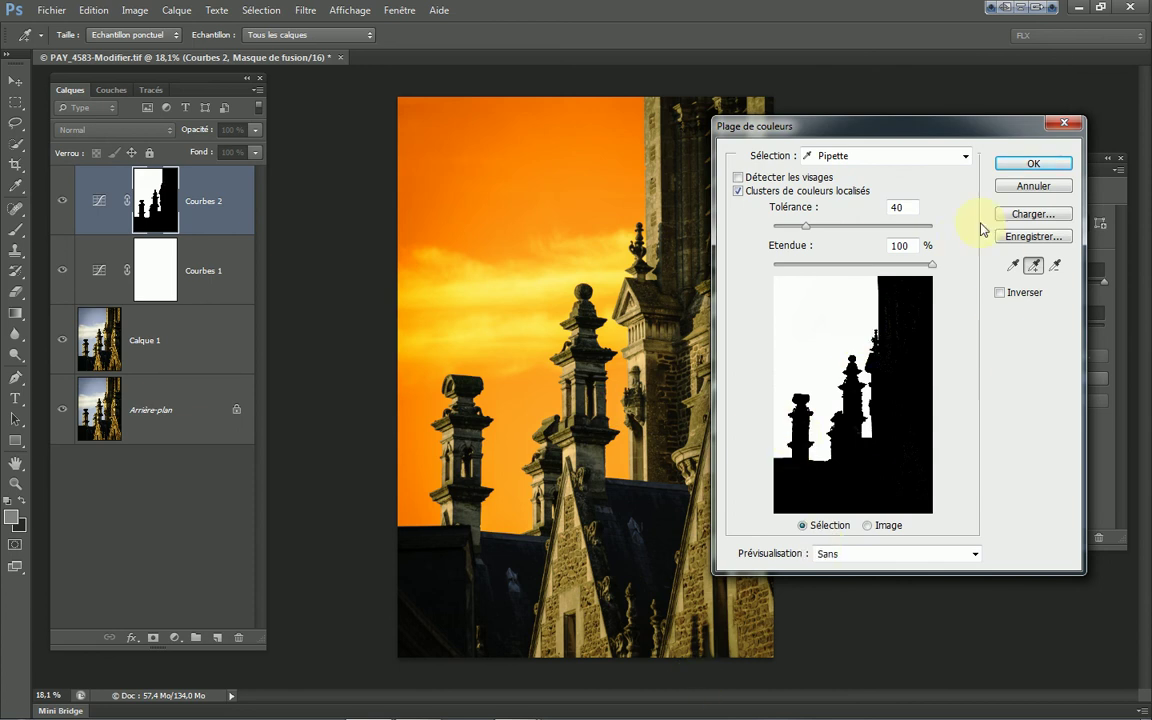
left_click(999, 294)
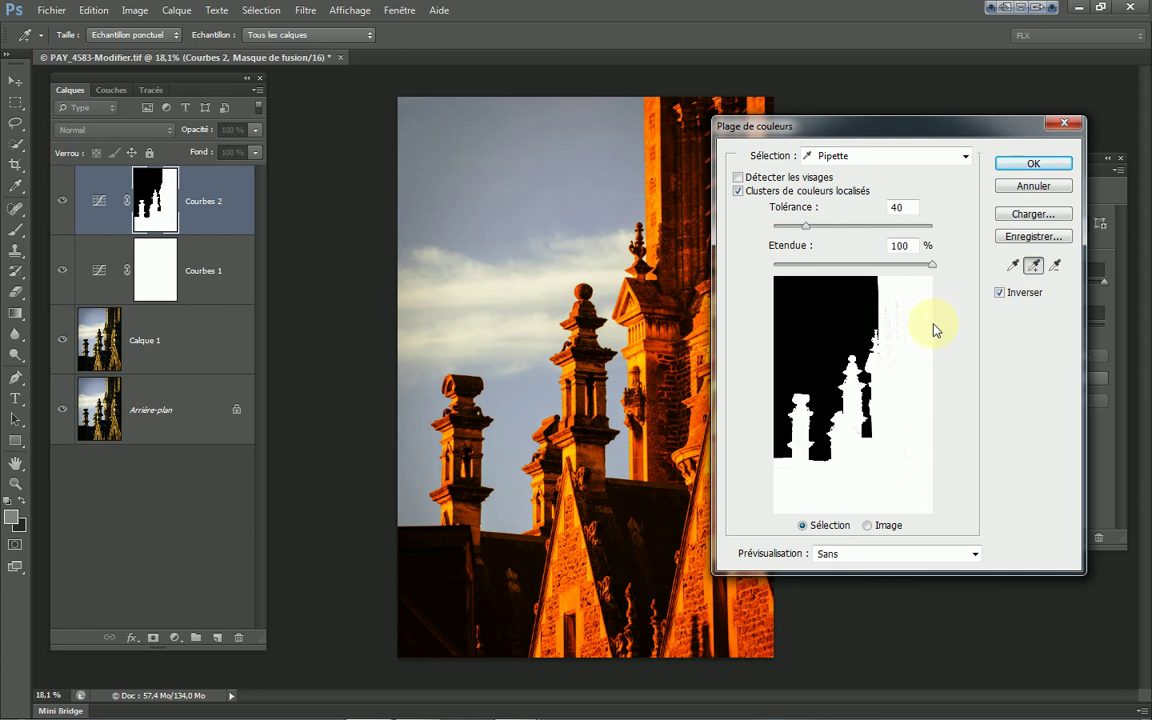
- Refine the sample around the towers and roofs, then clear Inverser so the mask covers the sky
left_click(905, 298)
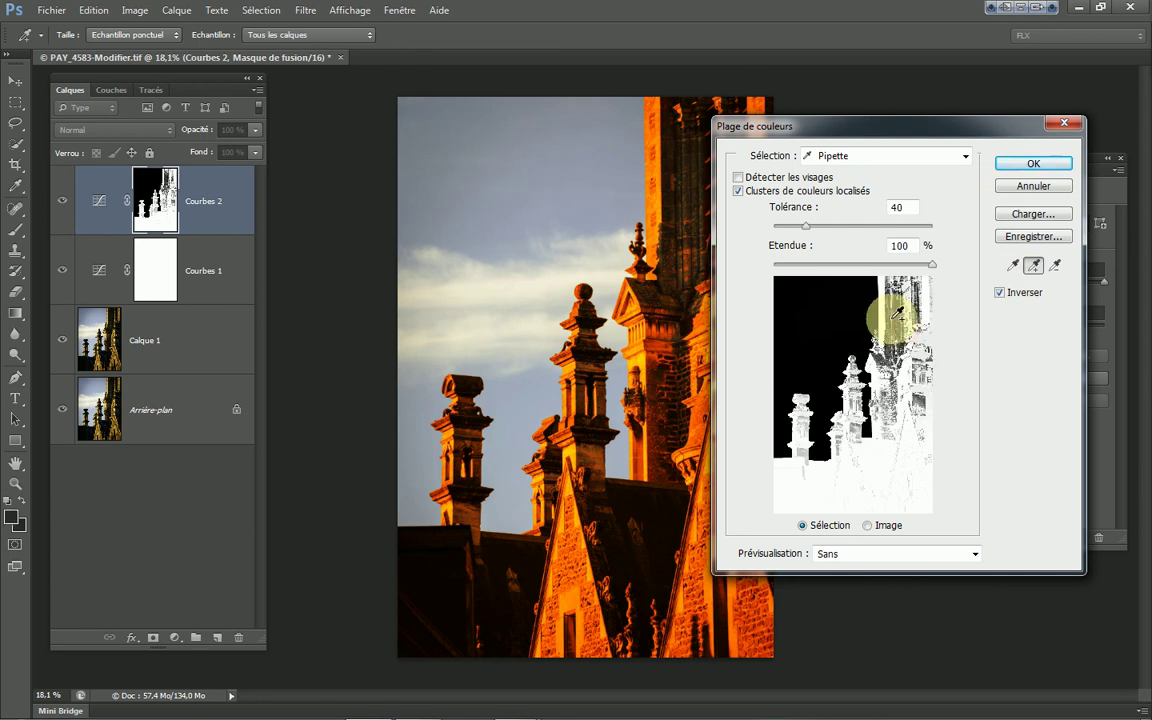
left_click(896, 316)
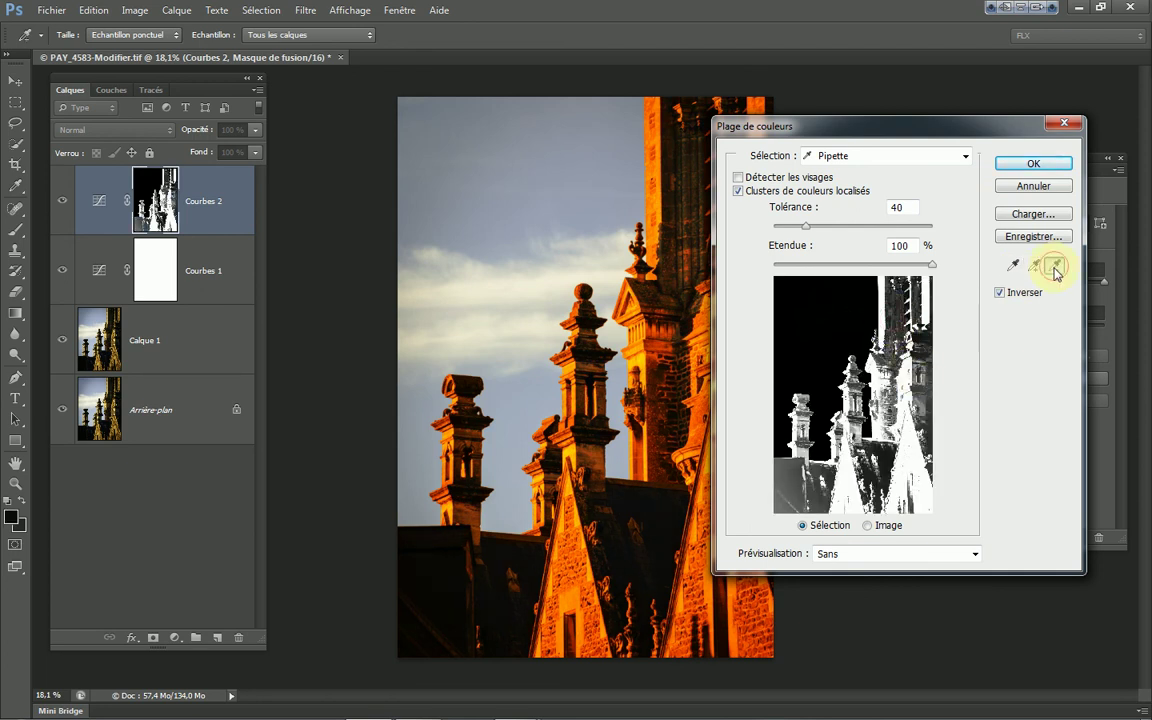
left_click(894, 318)
left_click(894, 340)
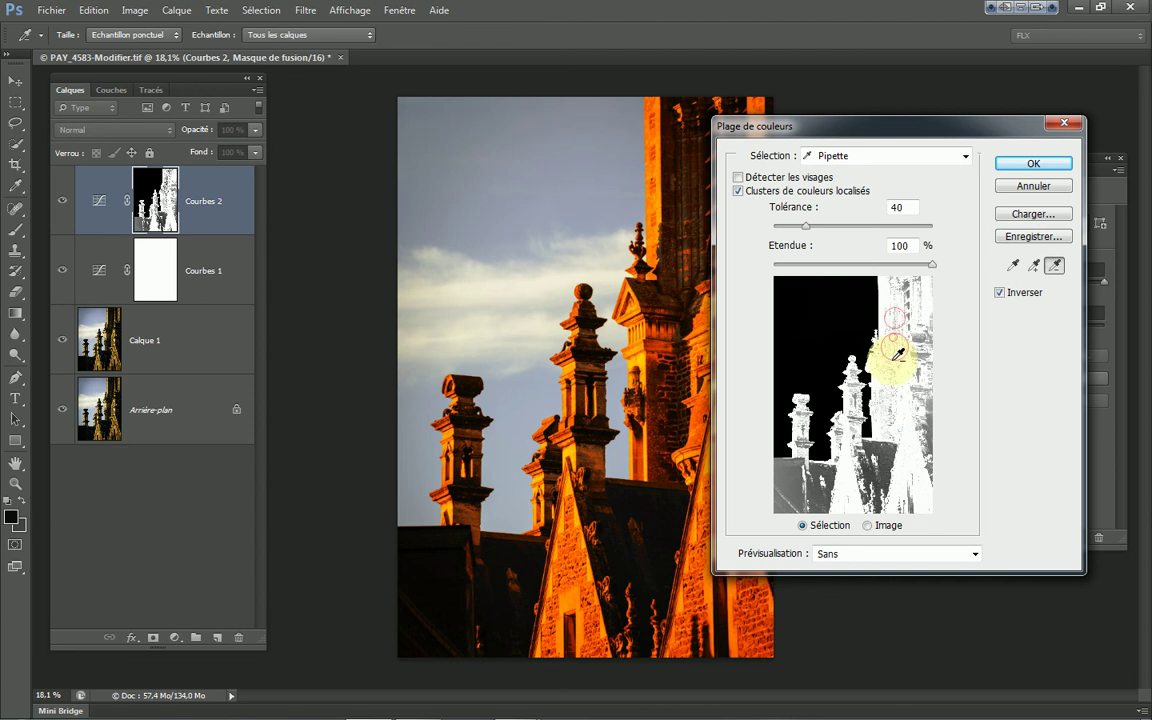
left_click(880, 469)
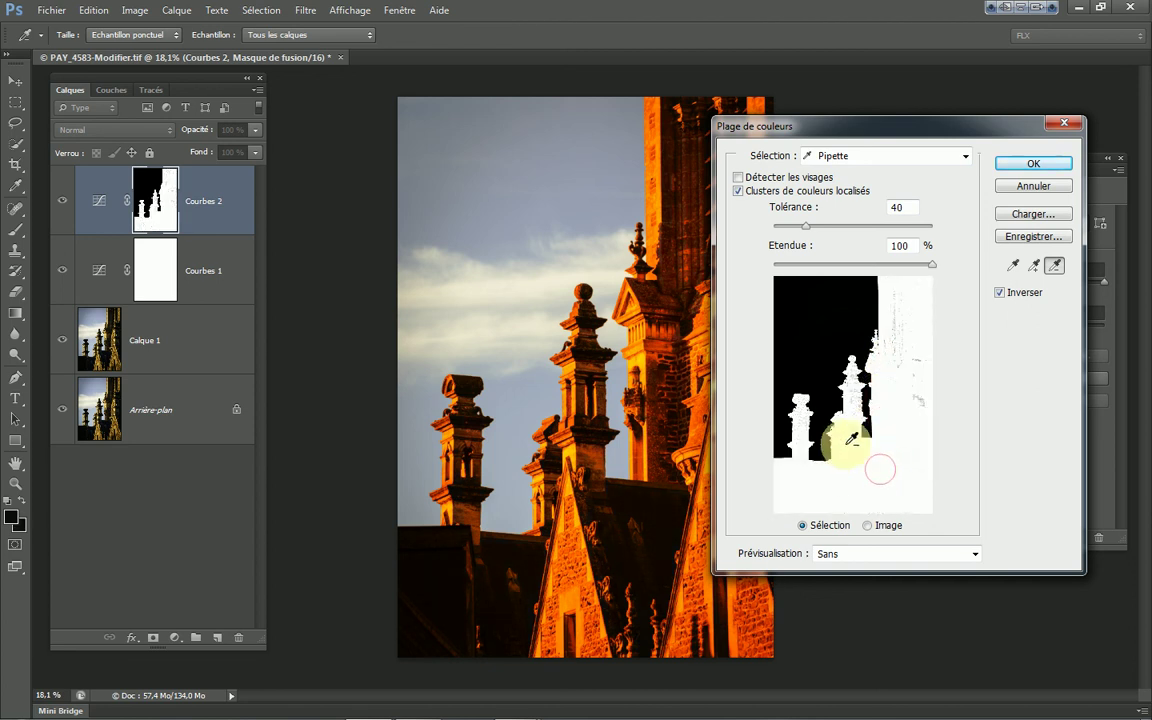
left_click(893, 346)
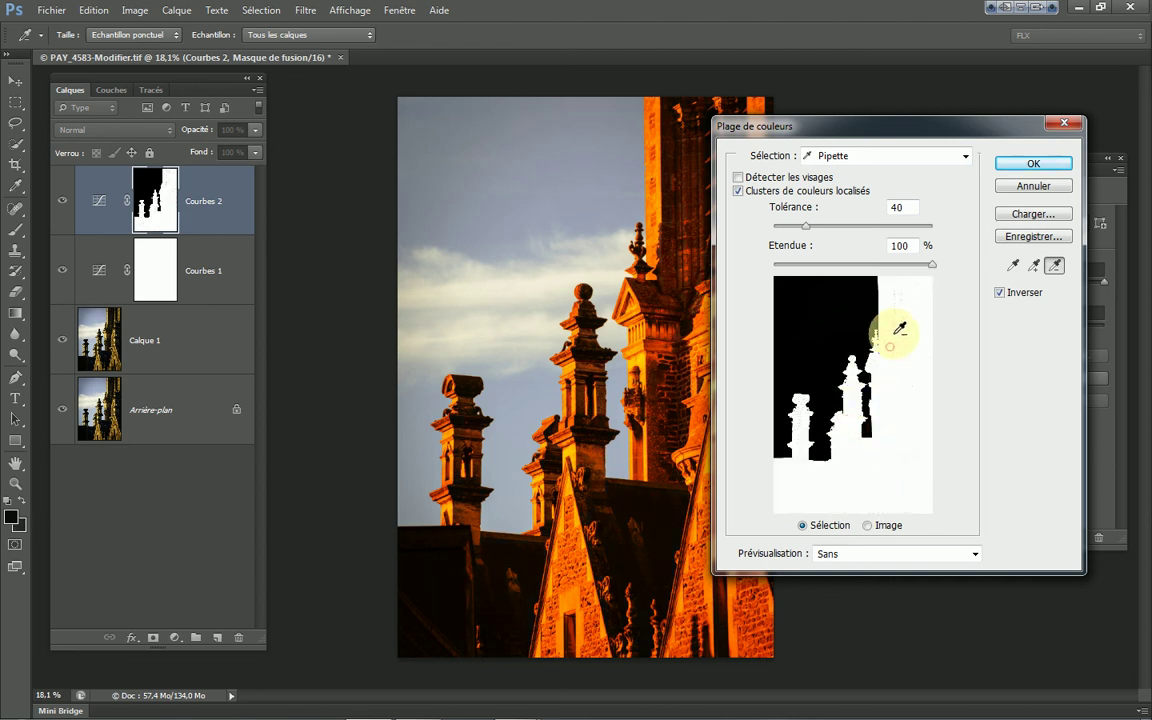
left_click(895, 325)
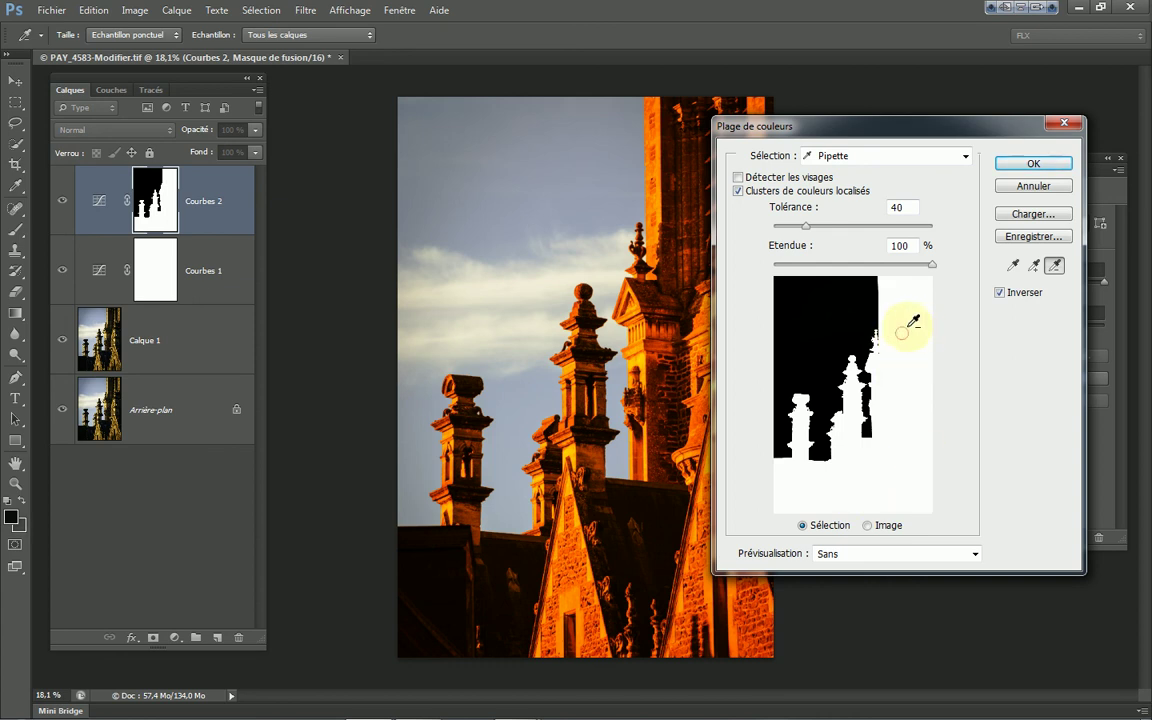
left_click(1033, 163)
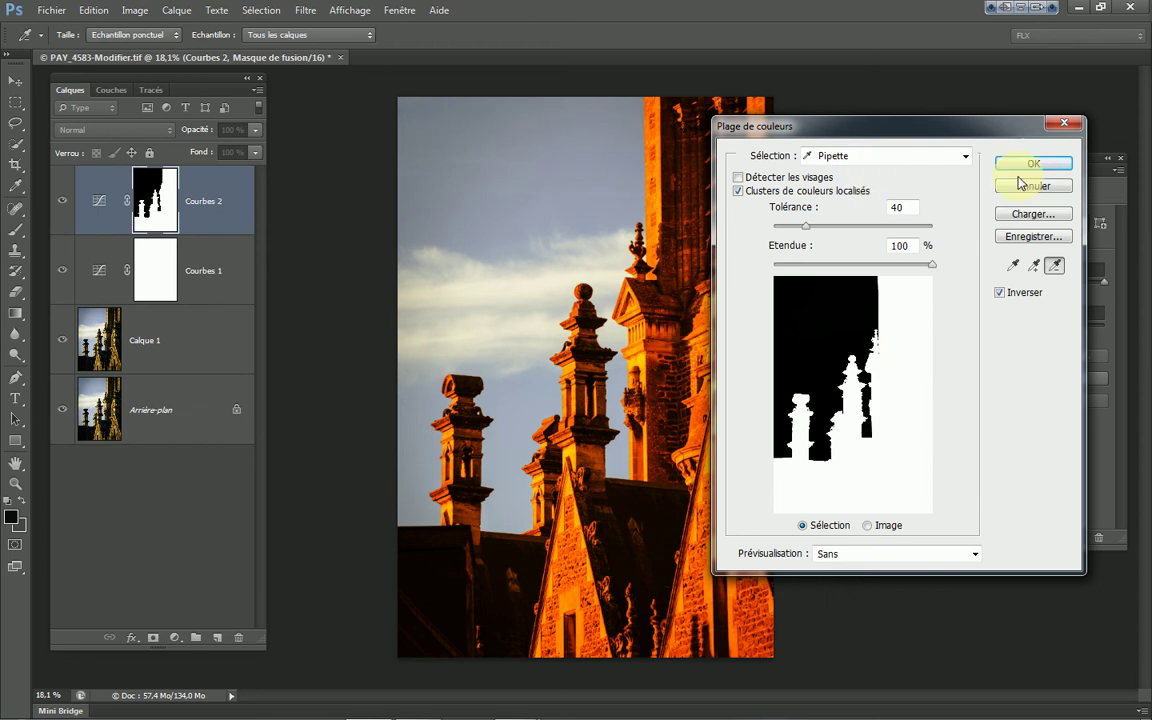
left_click(1001, 293)
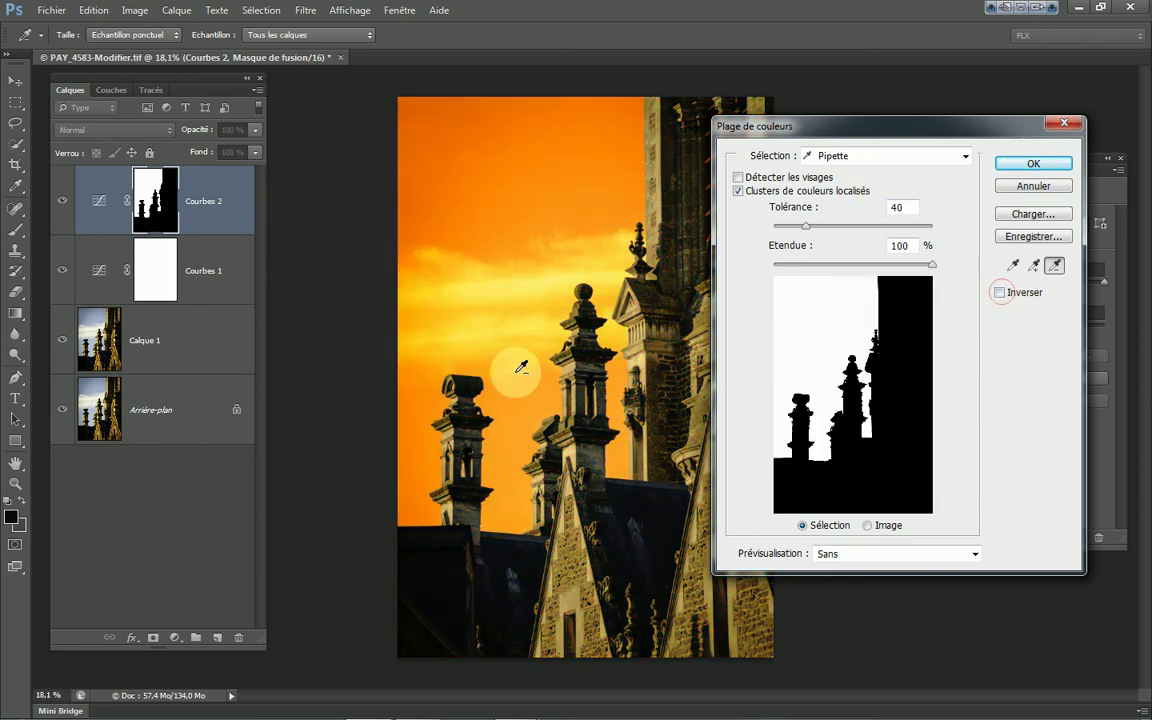
- Apply the sky mask, compare softer feathering, then settle on a 1,0 px mask feather
left_click(1053, 165)
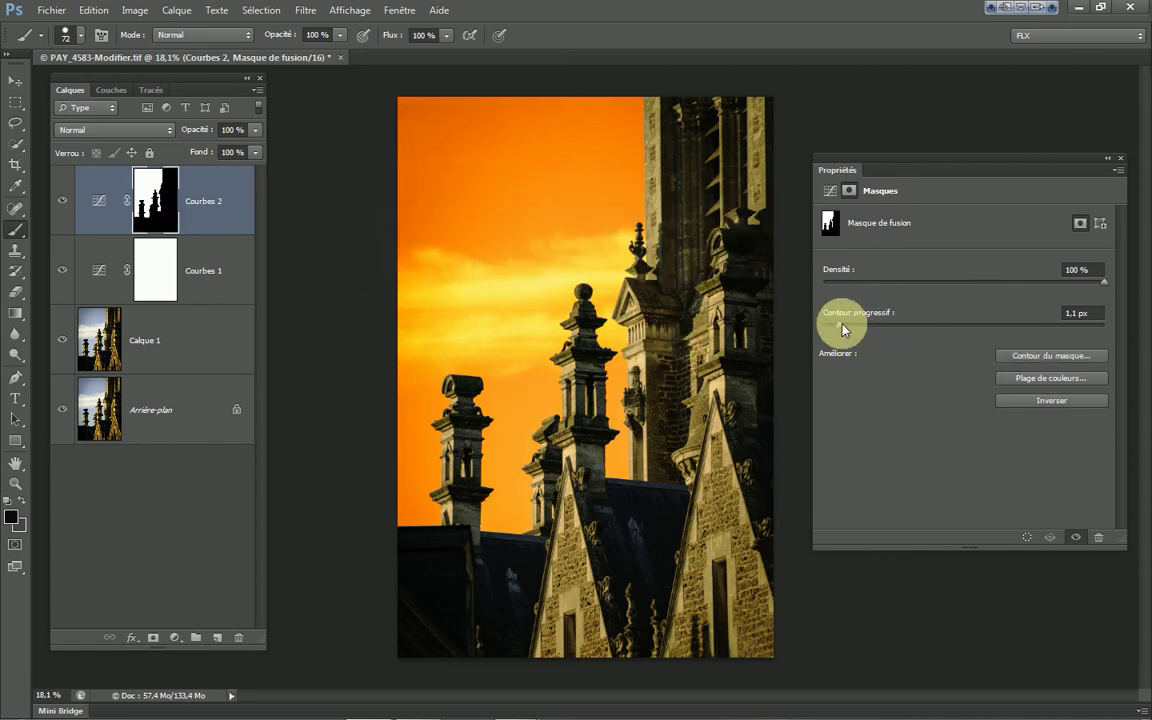
left_click_drag(842, 330, 918, 329)
scroll(618, 278, "up", 3)
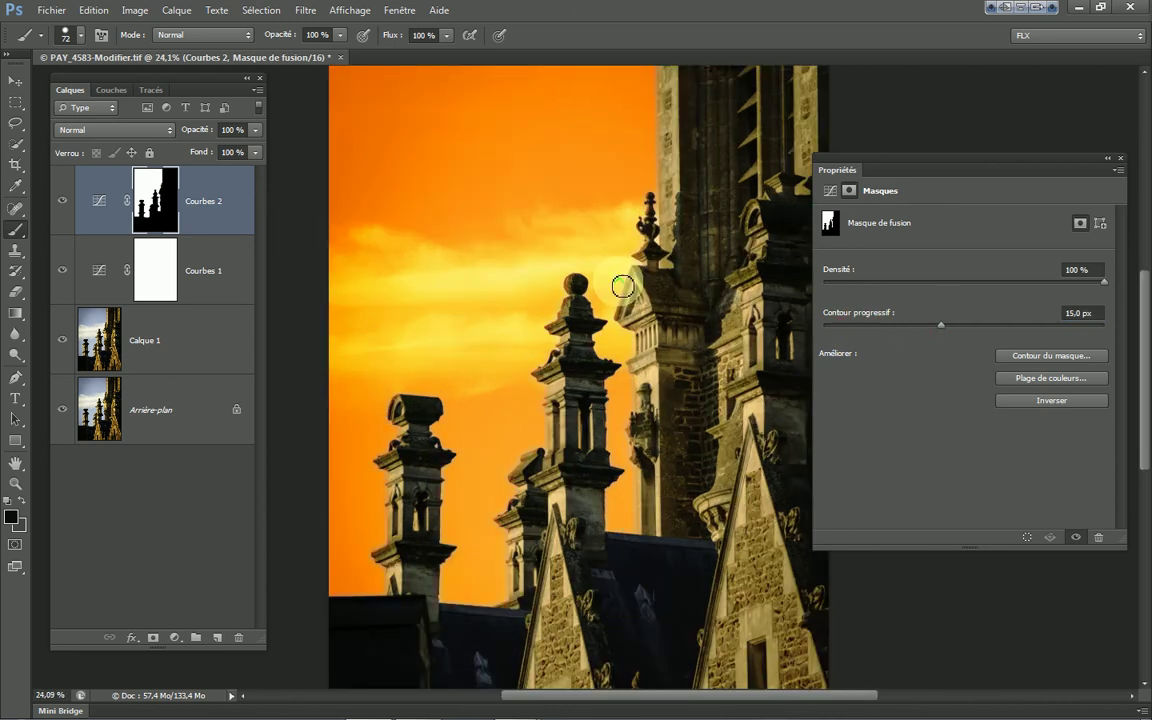
scroll(618, 278, "up", 1)
scroll(617, 272, "up", 1)
scroll(624, 287, "up", 1)
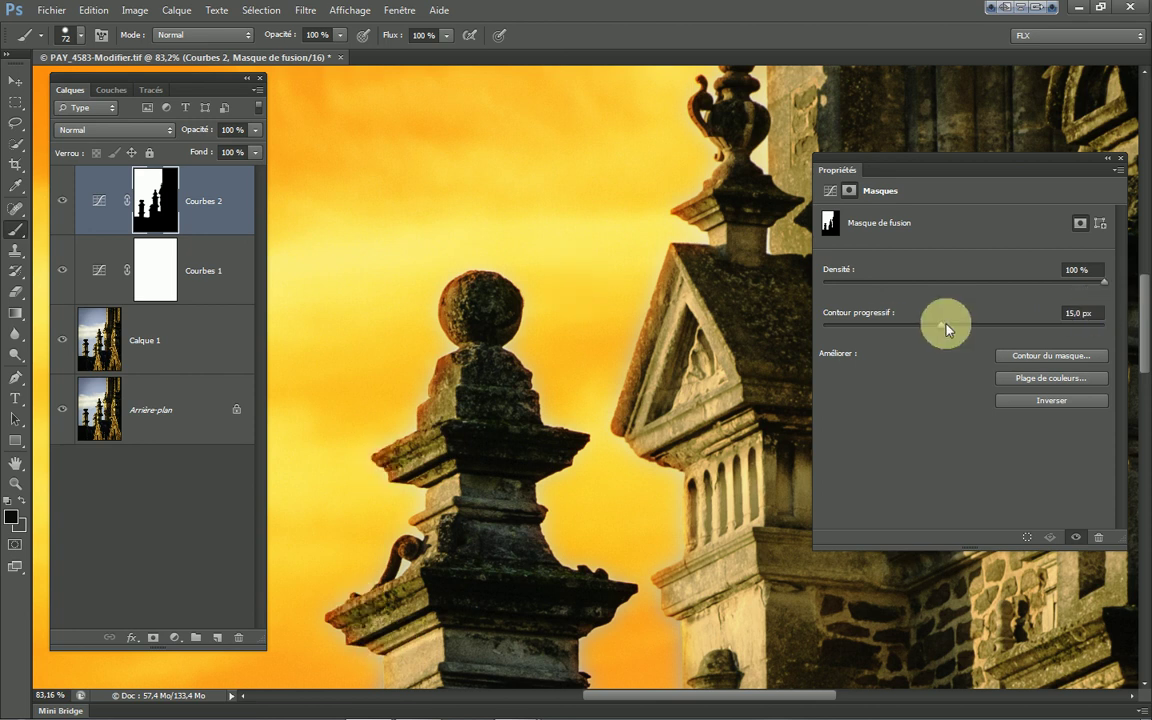
left_click_drag(943, 328, 875, 329)
left_click_drag(903, 329, 1020, 330)
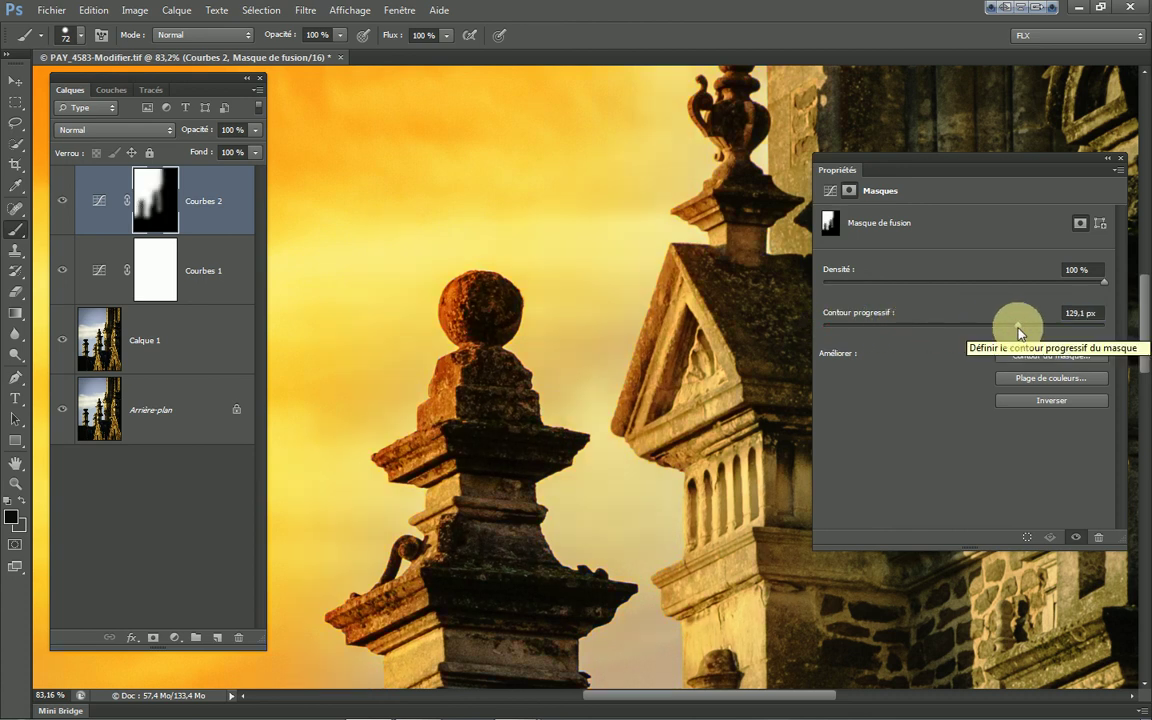
scroll(475, 325, "down", 8)
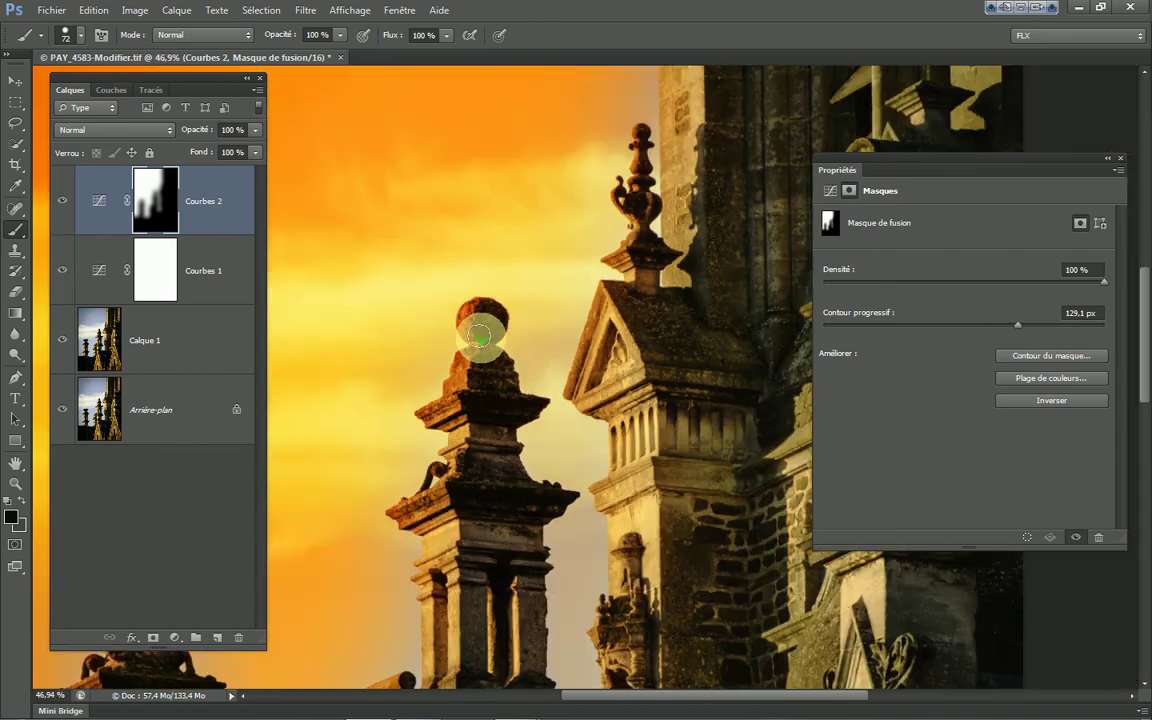
scroll(570, 348, "up", 1)
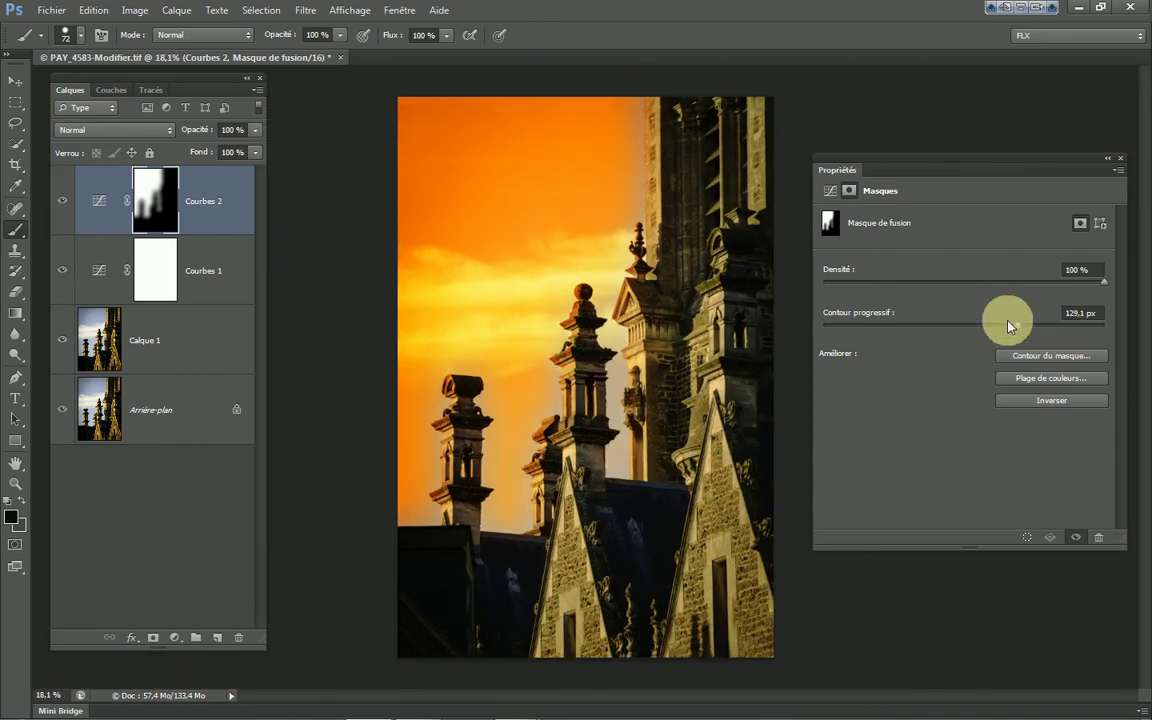
left_click_drag(857, 332, 839, 331)
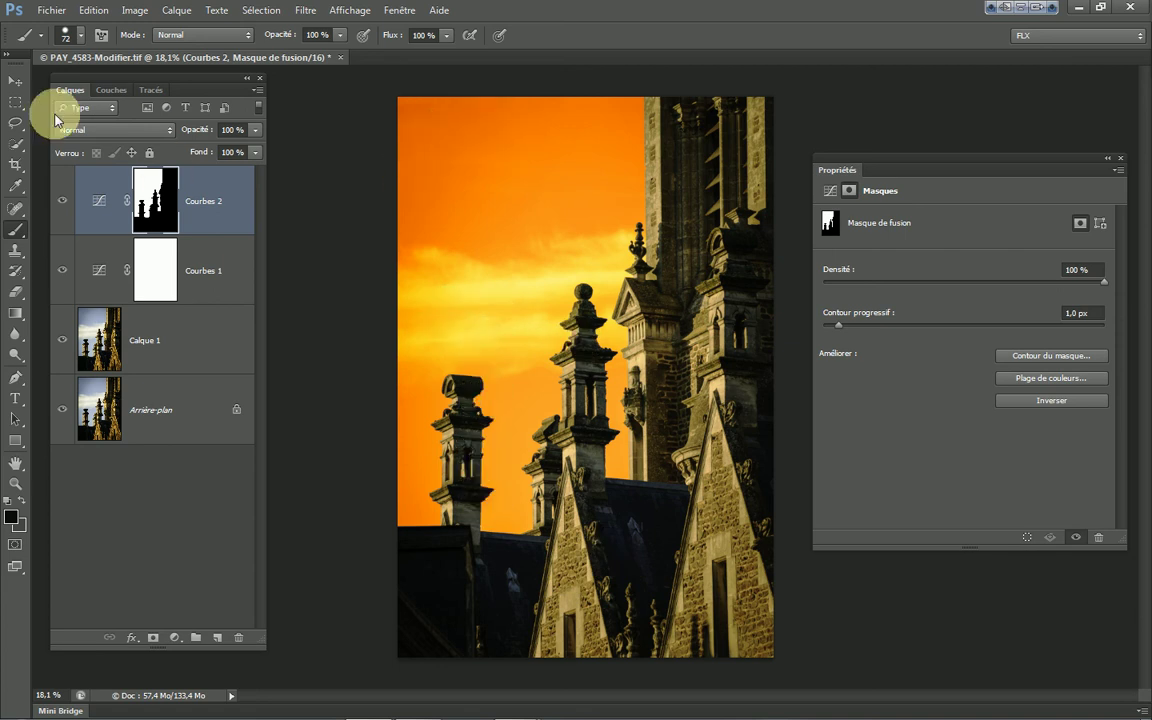
left_click(62, 202)
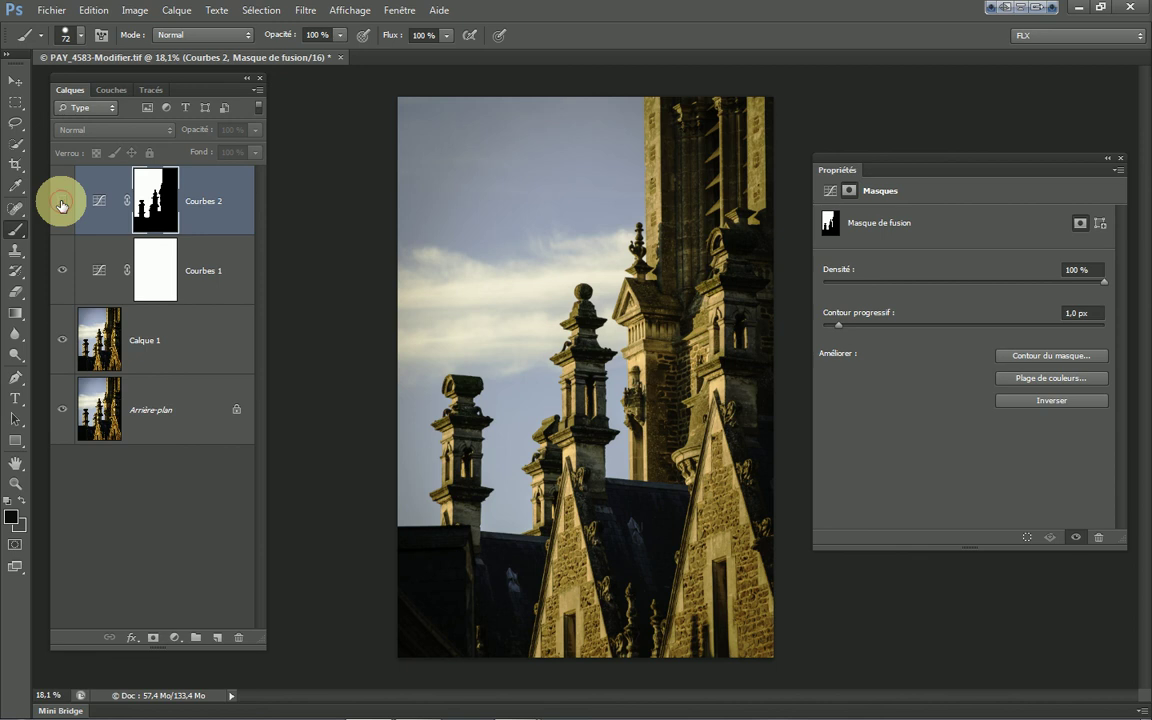
left_click(62, 202)
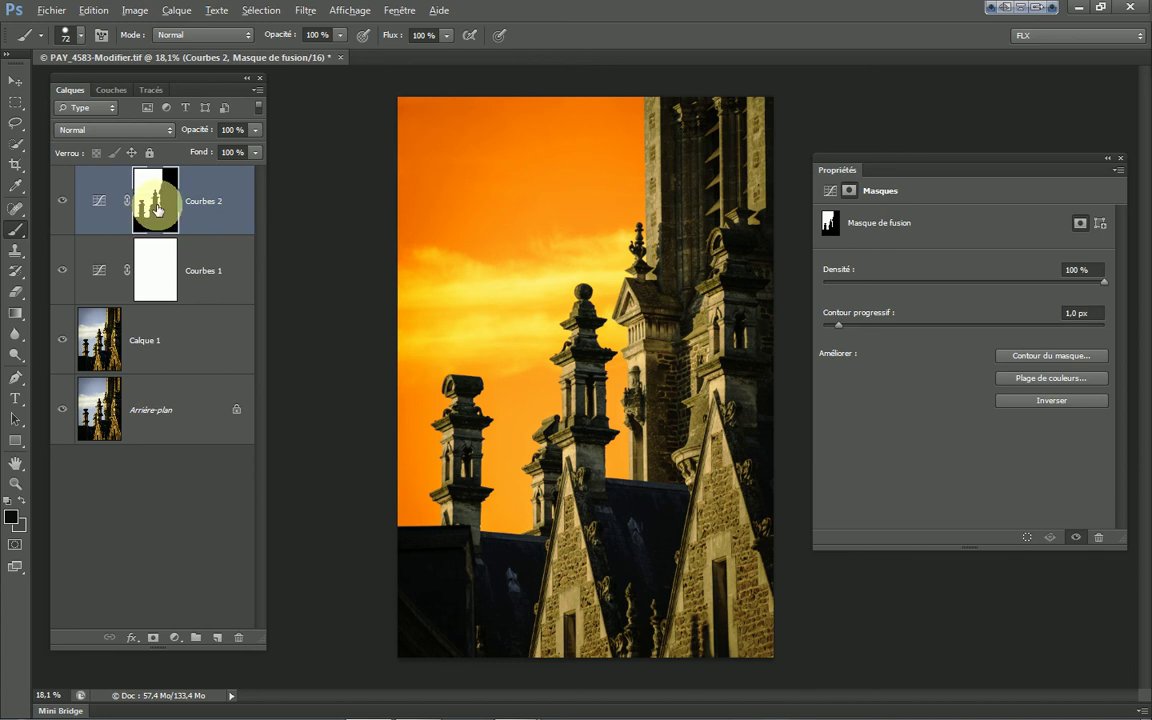
- View the Courbes 2 mask alone and zoom in to inspect its edges around the spires
left_click(155, 207, "alt")
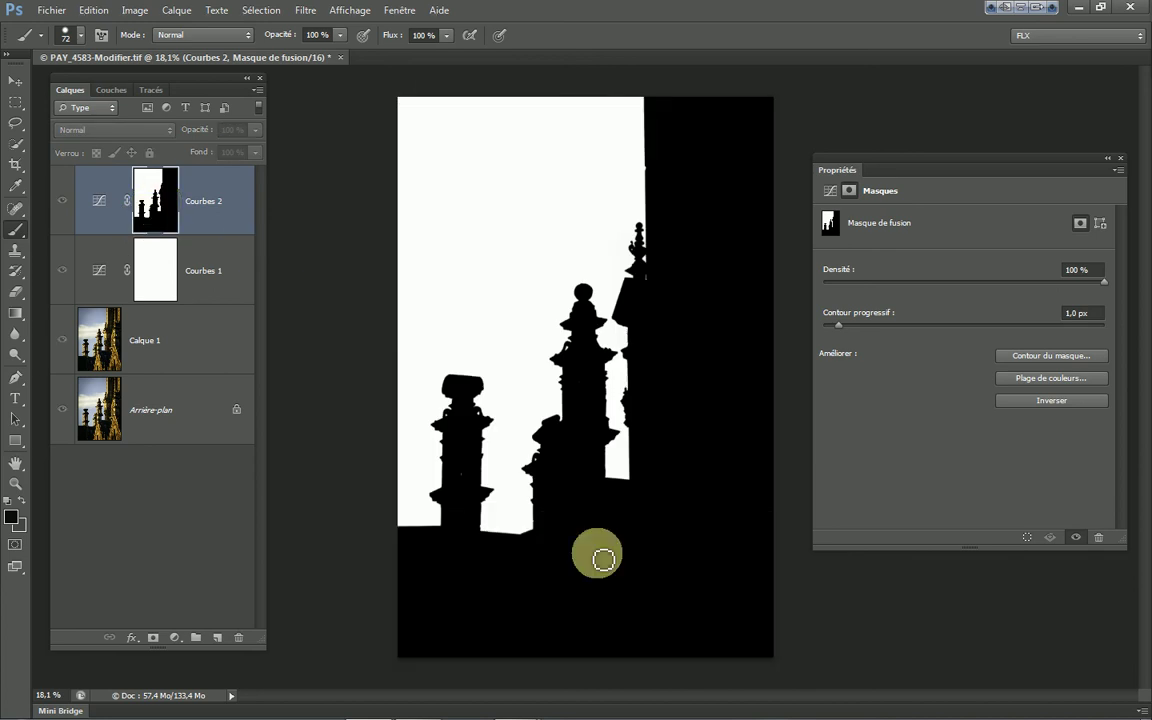
scroll(703, 492, "up", 1)
scroll(360, 514, "up", 2)
scroll(373, 489, "up", 2)
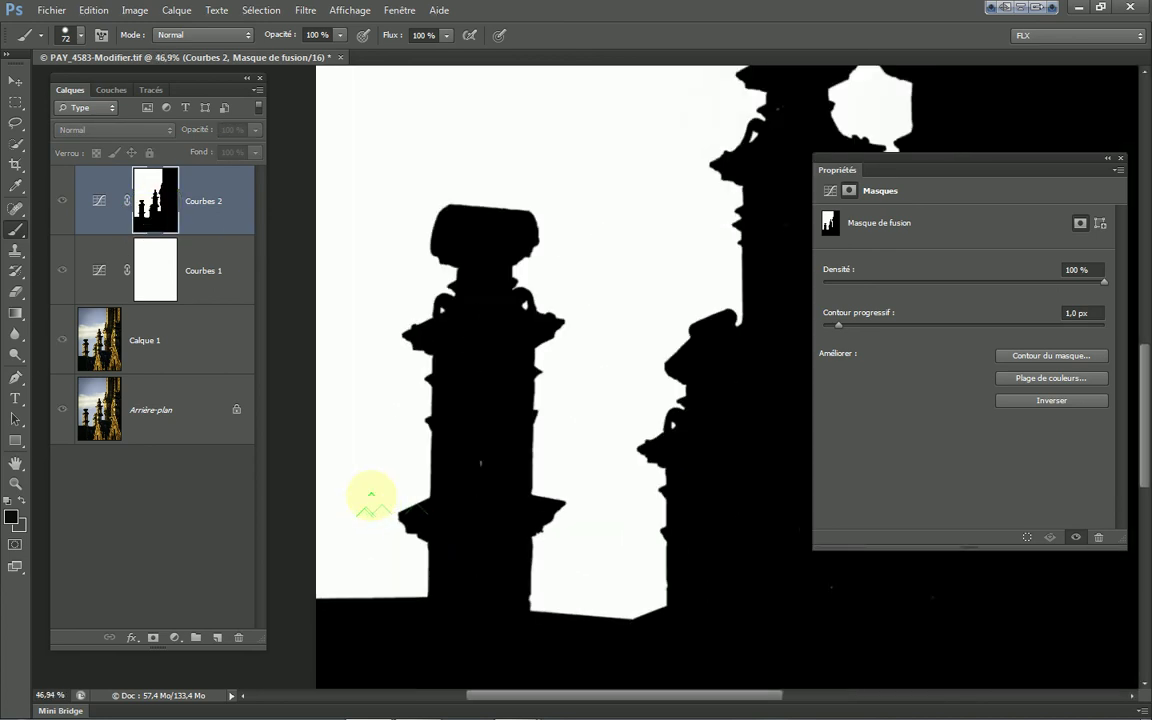
scroll(418, 481, "up", 1)
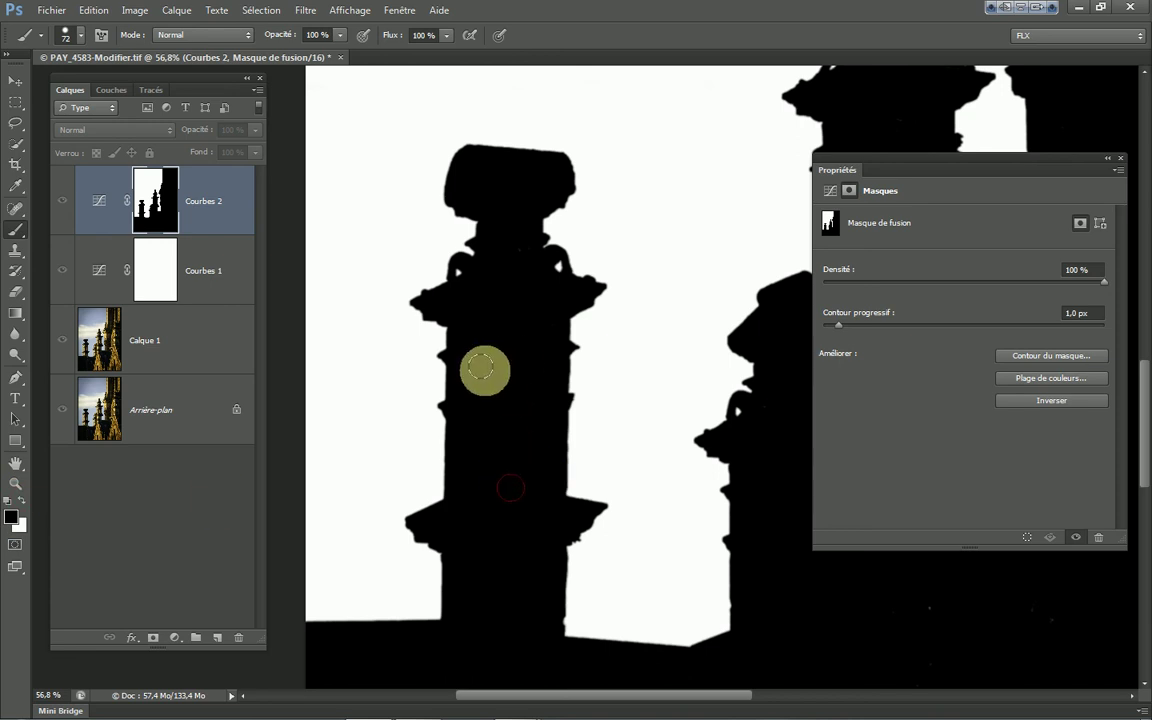
scroll(472, 380, "down", 3)
scroll(765, 511, "up", 2)
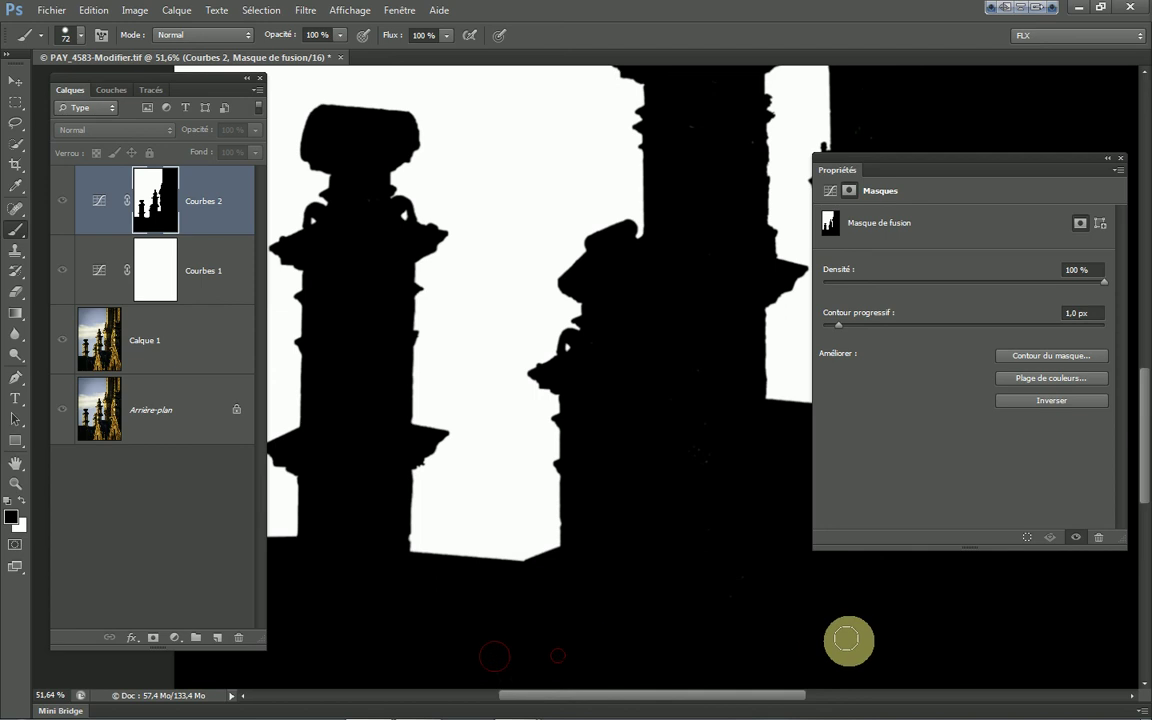
scroll(653, 625, "down", 2)
scroll(470, 622, "down", 1)
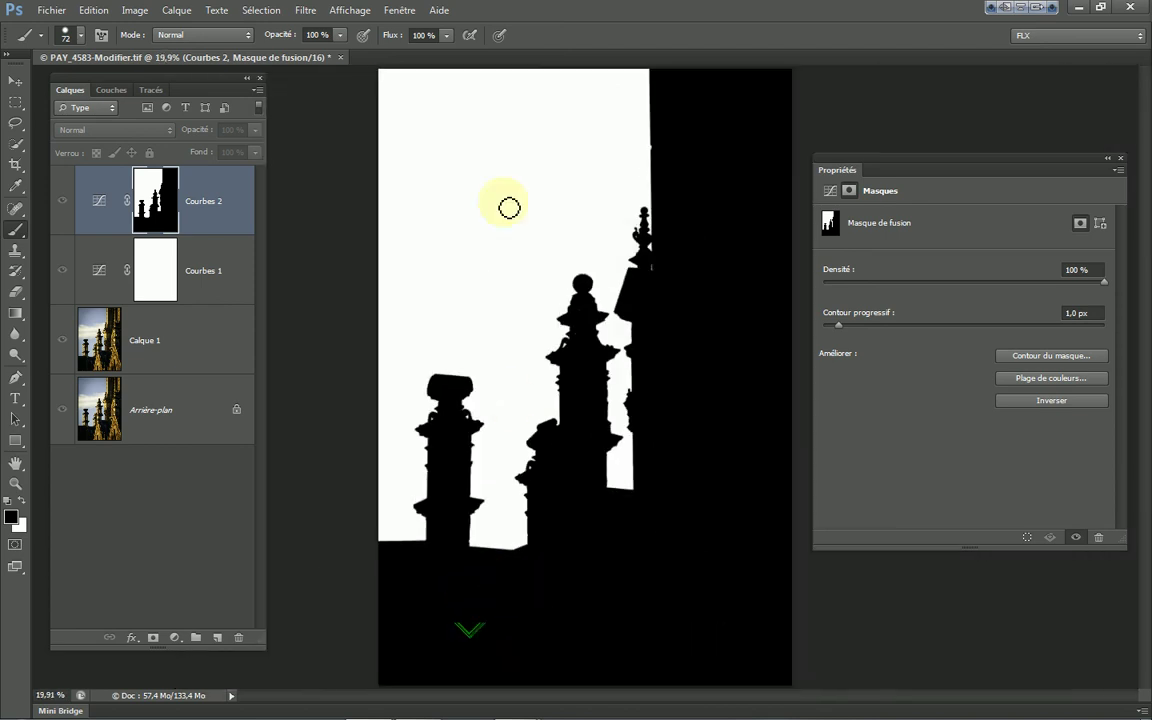
scroll(571, 69, "up", 1)
scroll(584, 88, "up", 1)
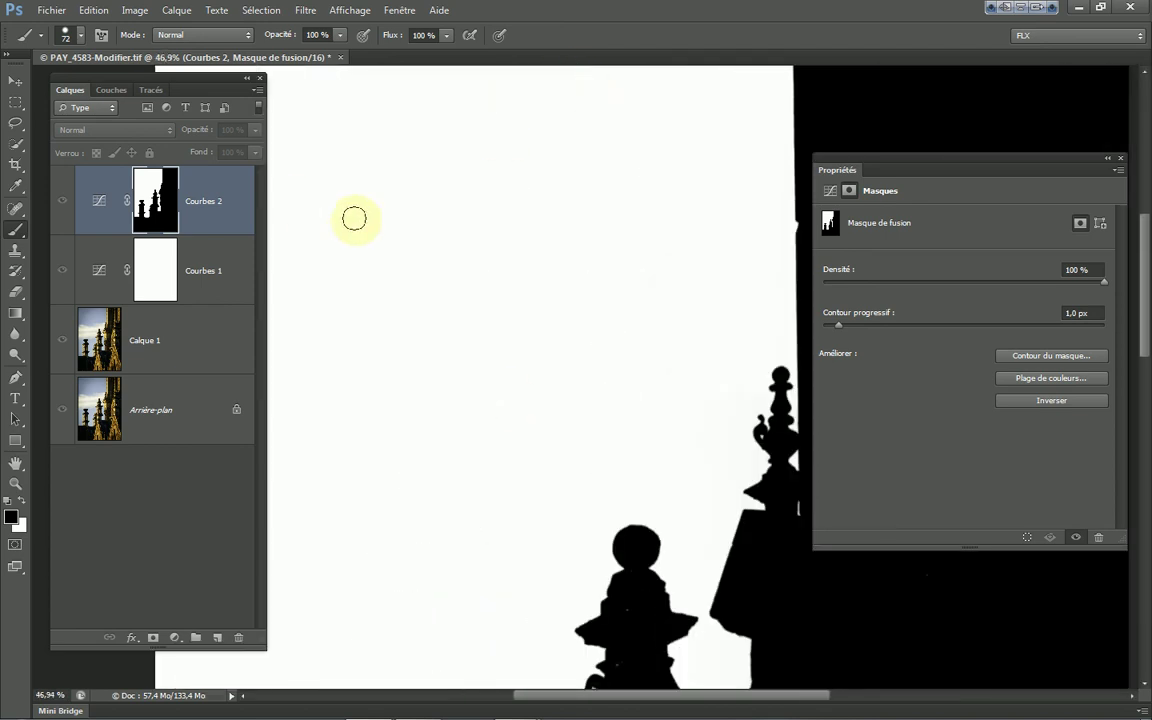
scroll(650, 337, "down", 1)
scroll(630, 617, "up", 1)
scroll(630, 519, "up", 1)
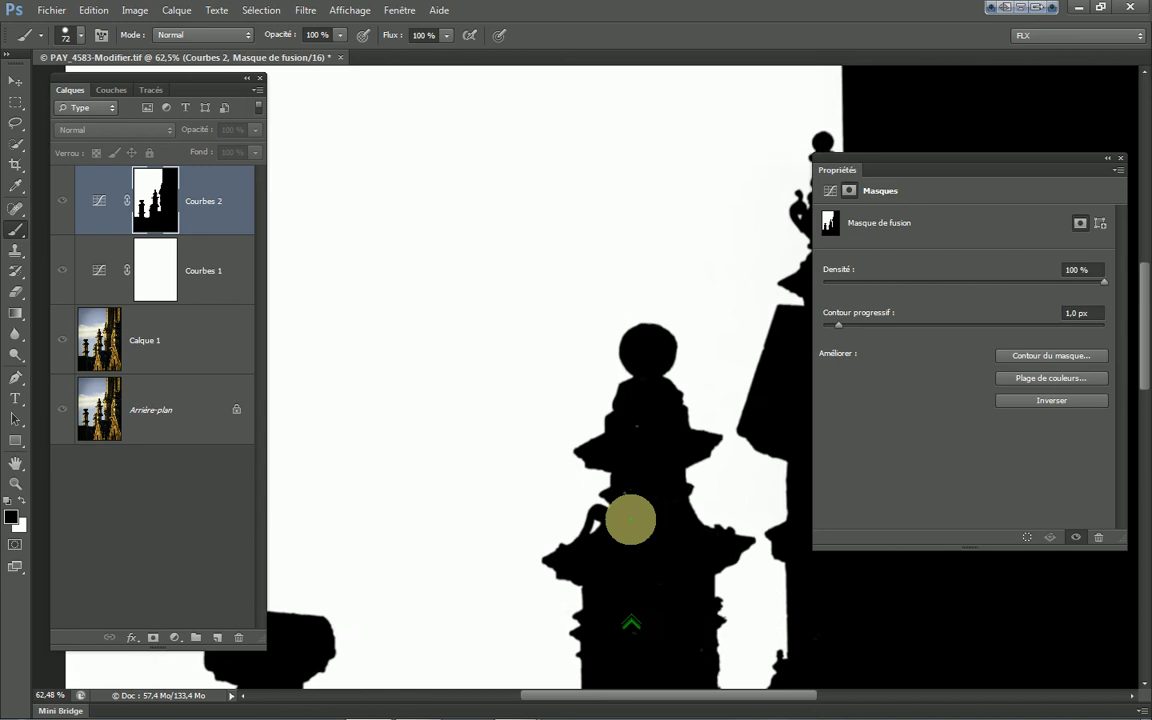
scroll(636, 496, "up", 1)
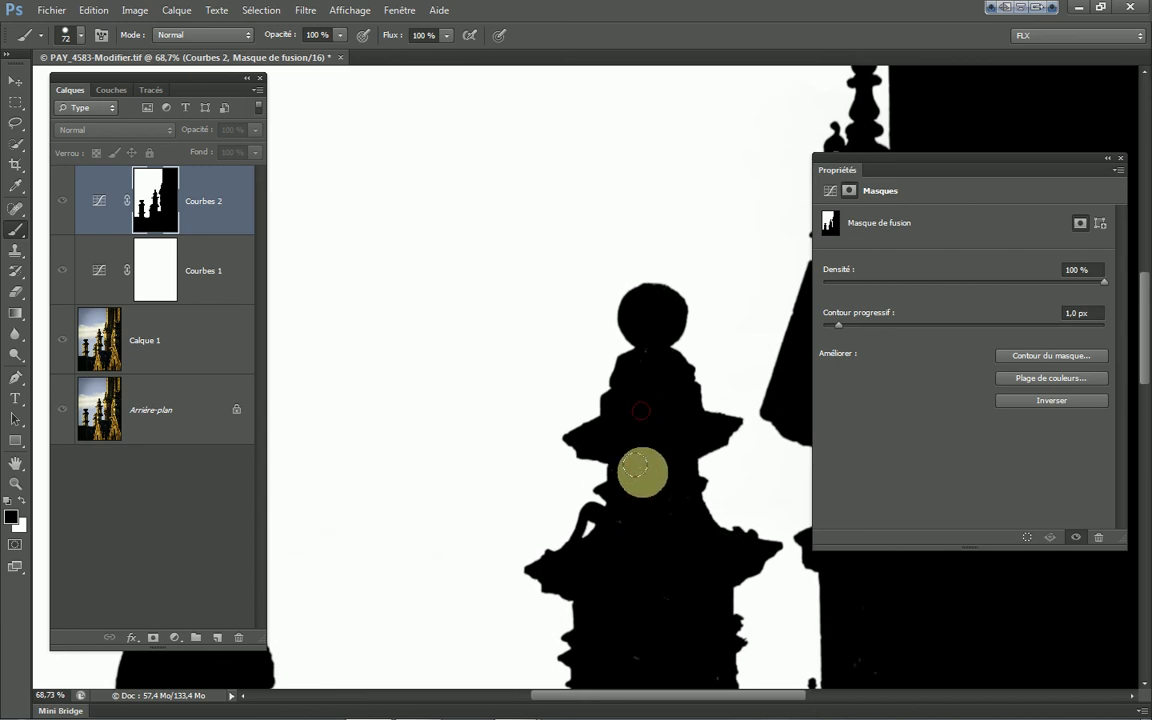
left_click(642, 472)
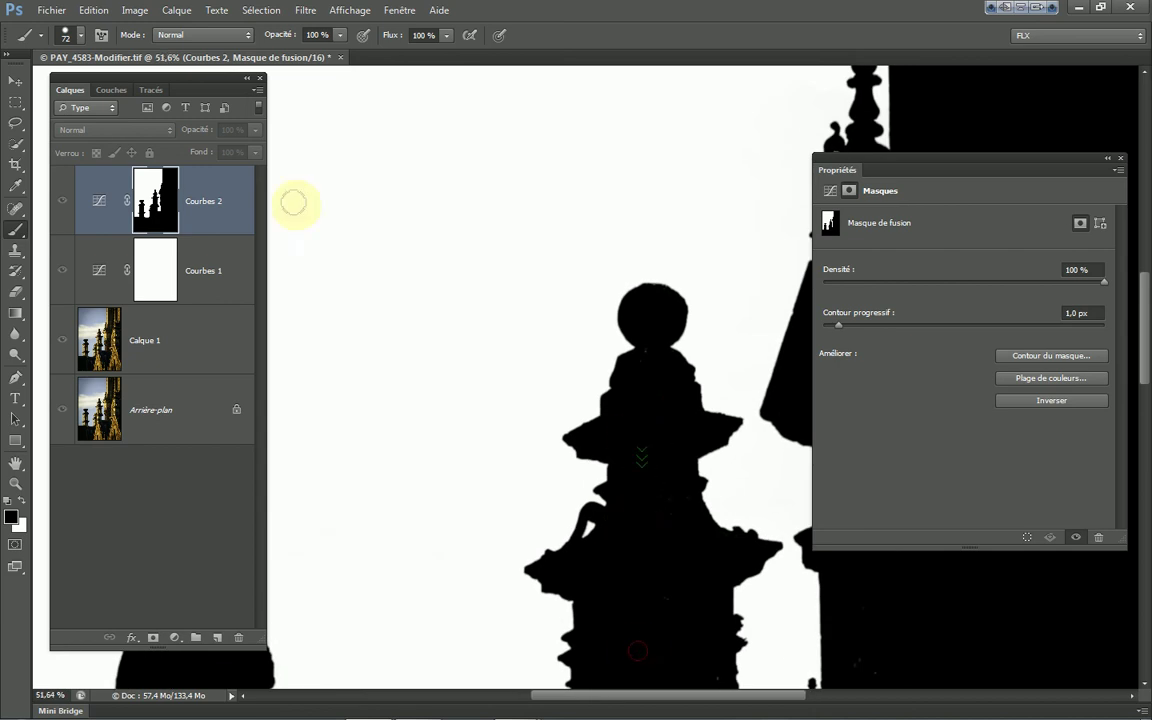
scroll(250, 210, "down", 1)
scroll(673, 622, "up", 1)
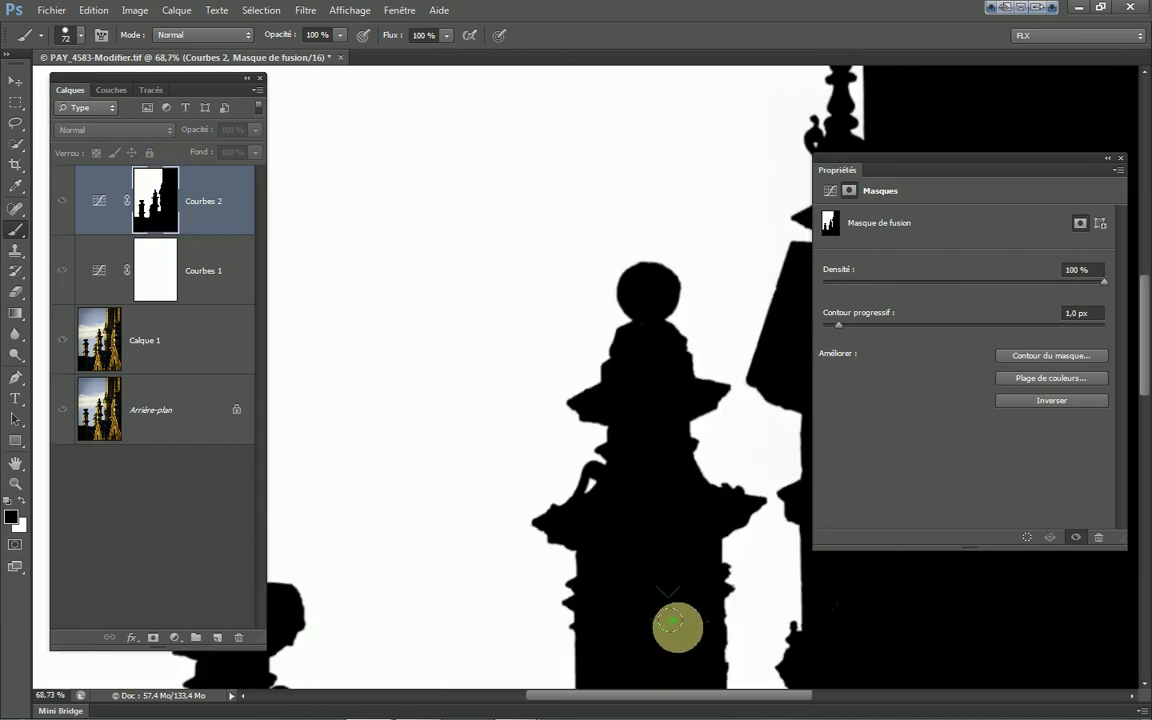
scroll(678, 614, "up", 1)
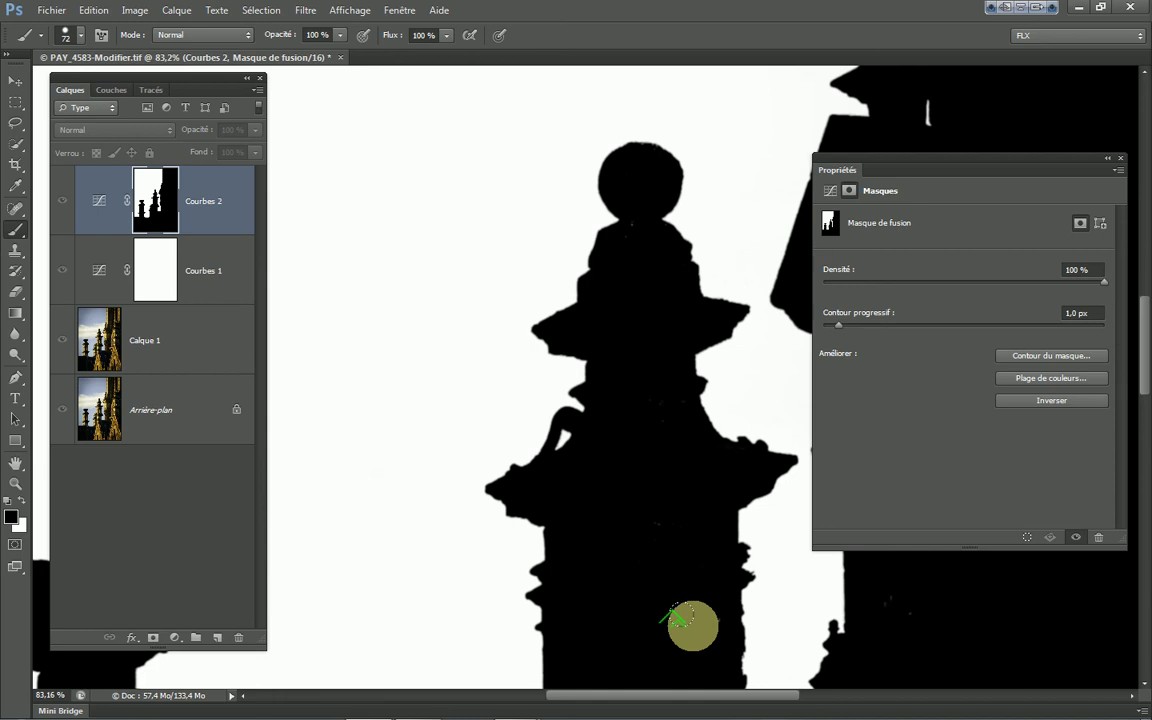
left_click(902, 598)
scroll(488, 597, "down", 1)
scroll(432, 591, "down", 2)
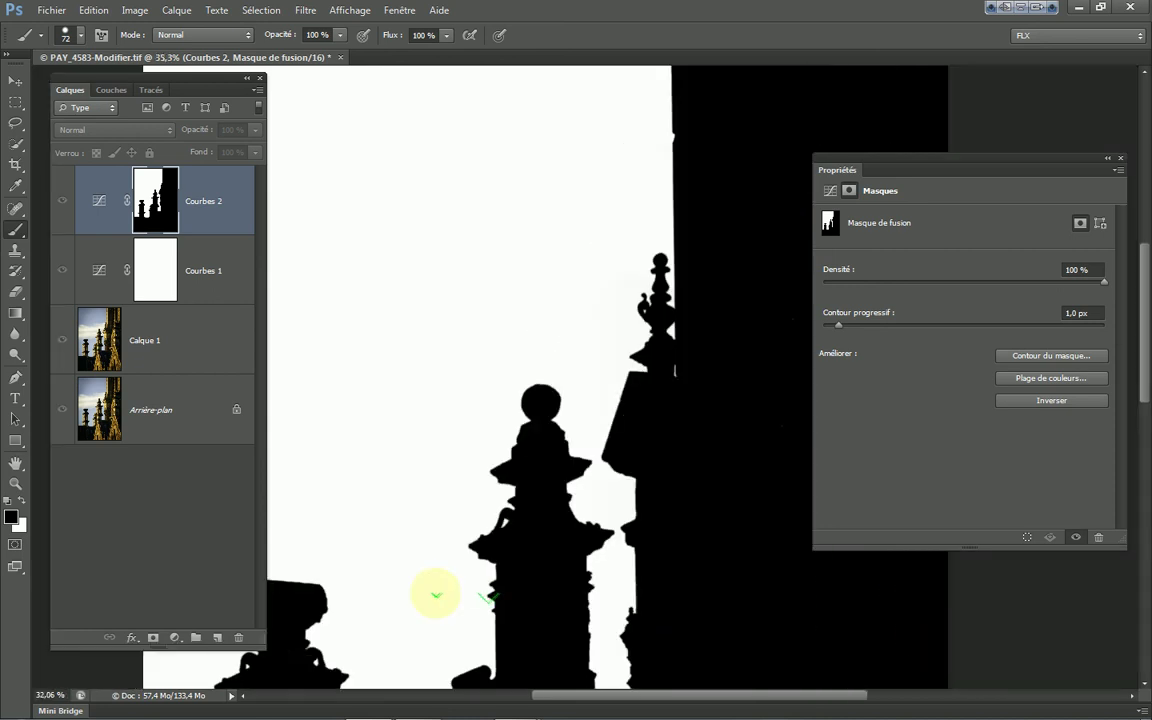
scroll(415, 555, "down", 1)
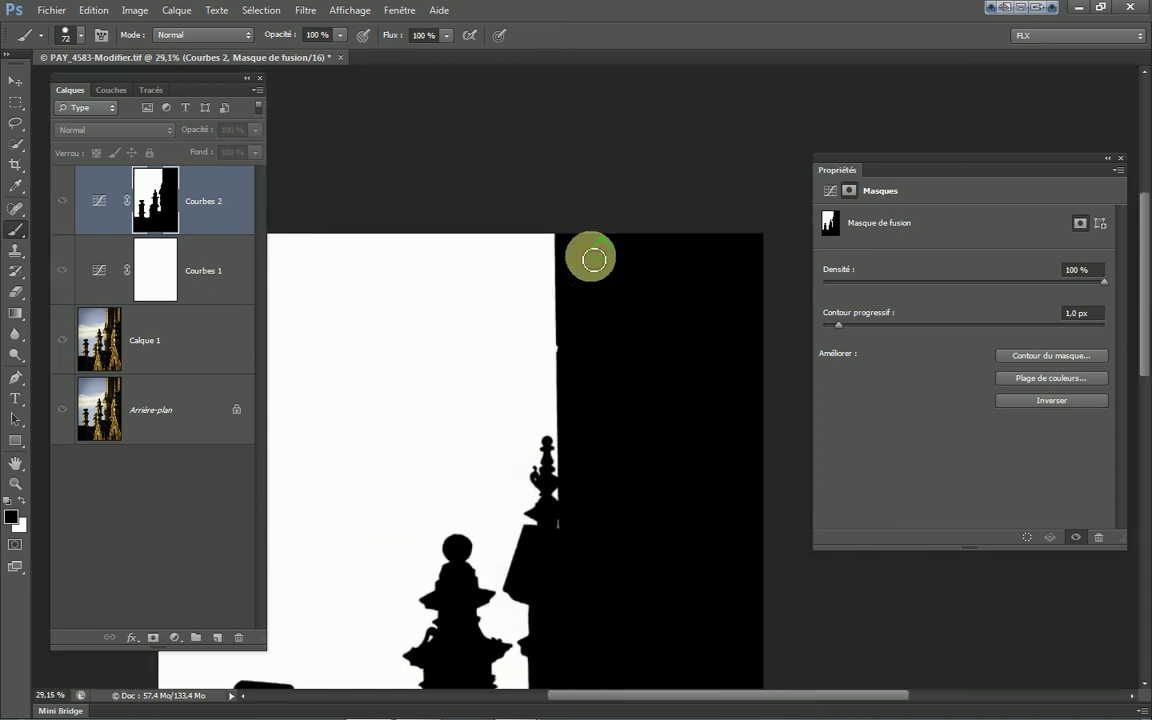
scroll(598, 264, "down", 2)
scroll(655, 275, "up", 1)
scroll(648, 585, "up", 2)
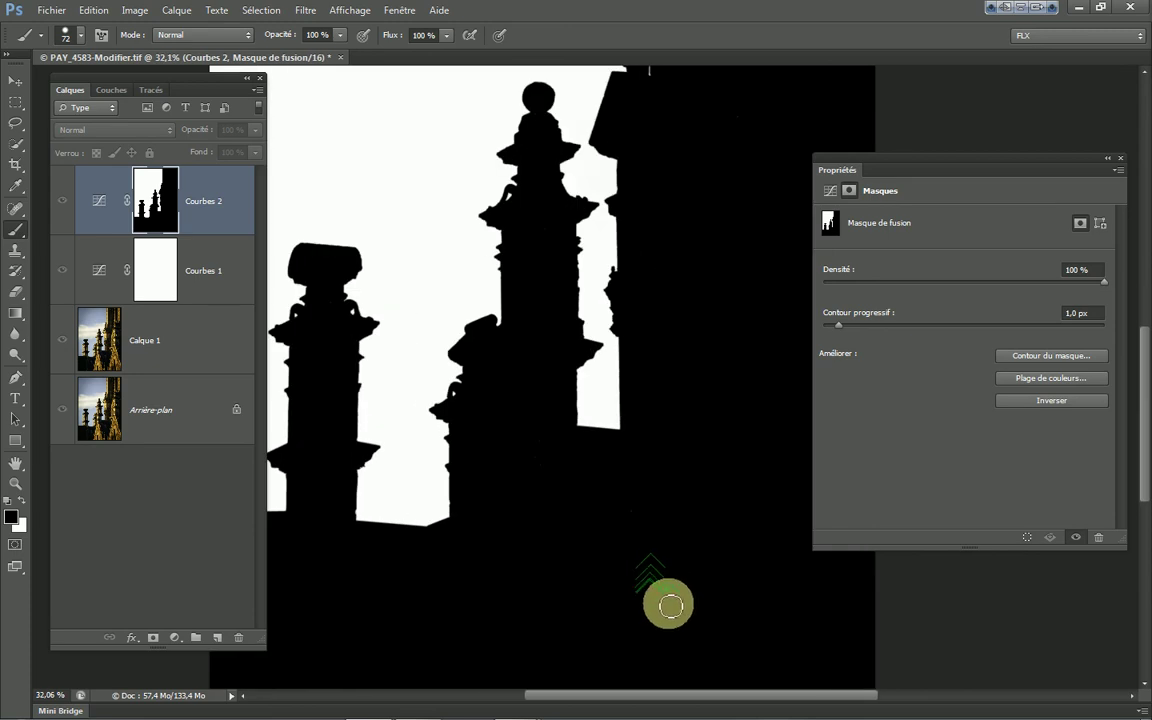
scroll(690, 585, "down", 2)
scroll(702, 568, "down", 1)
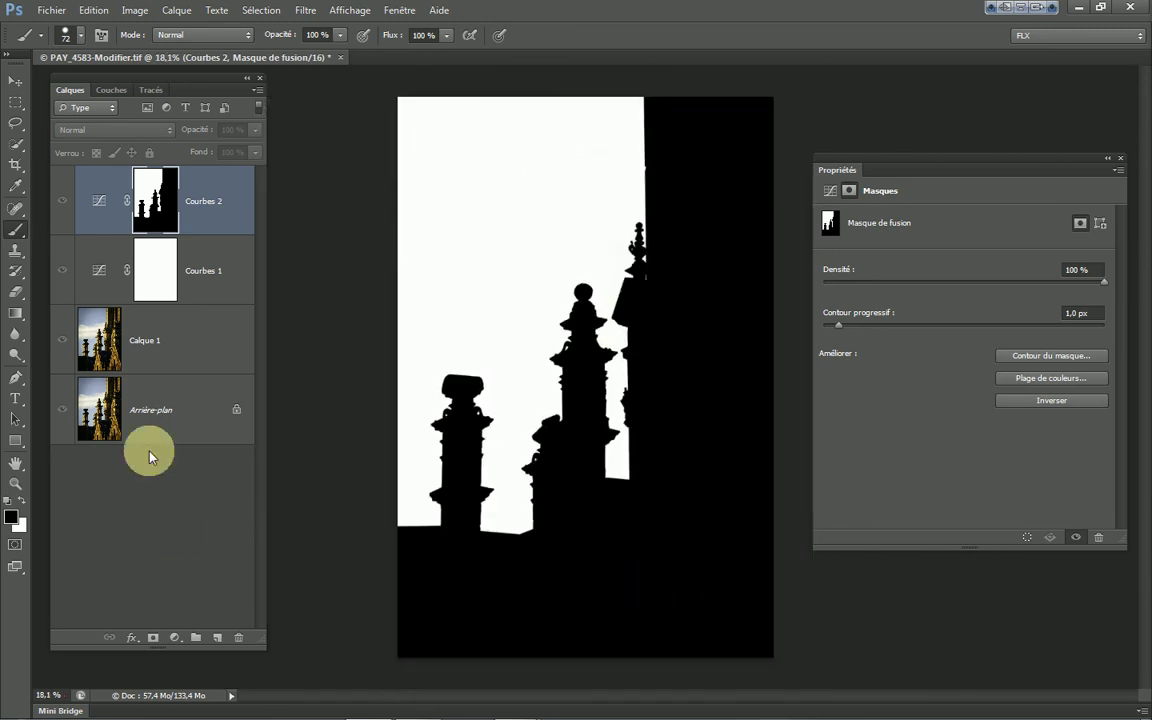
- Leave mask view by selecting the Courbes 2 layer thumbnail to show the orange-sky image
left_click(99, 206)
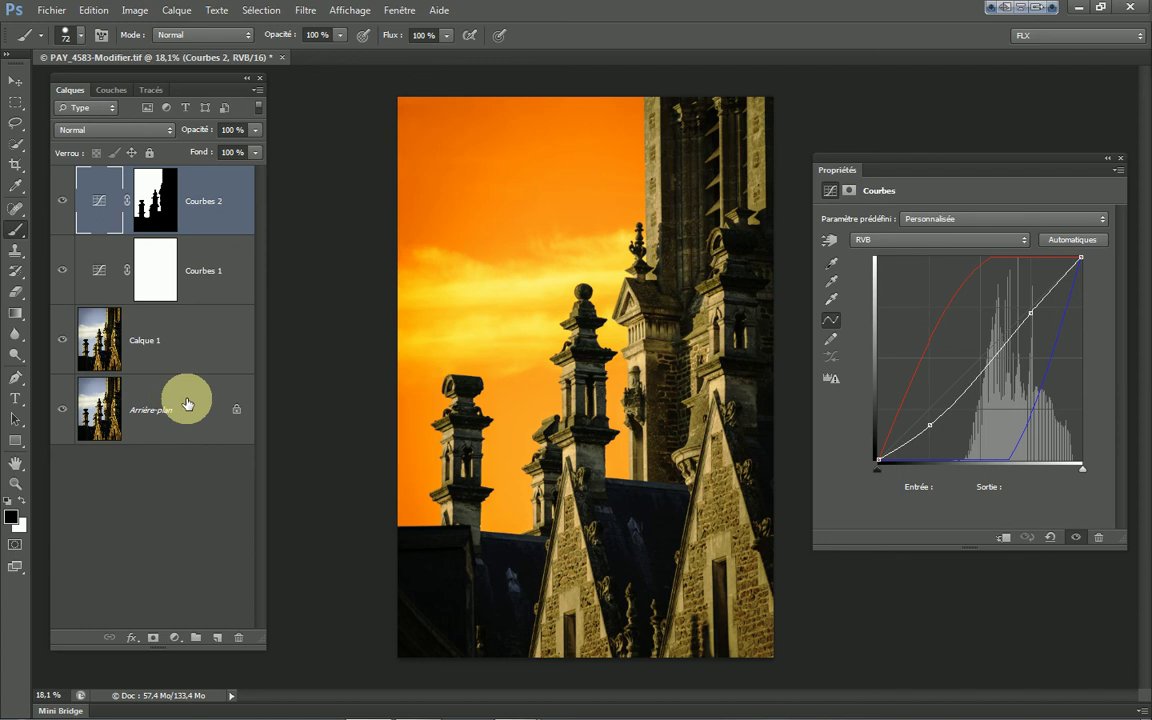
- Flatten the image into a single Arrière-plan layer with Aplatir l'image
right_click(187, 403)
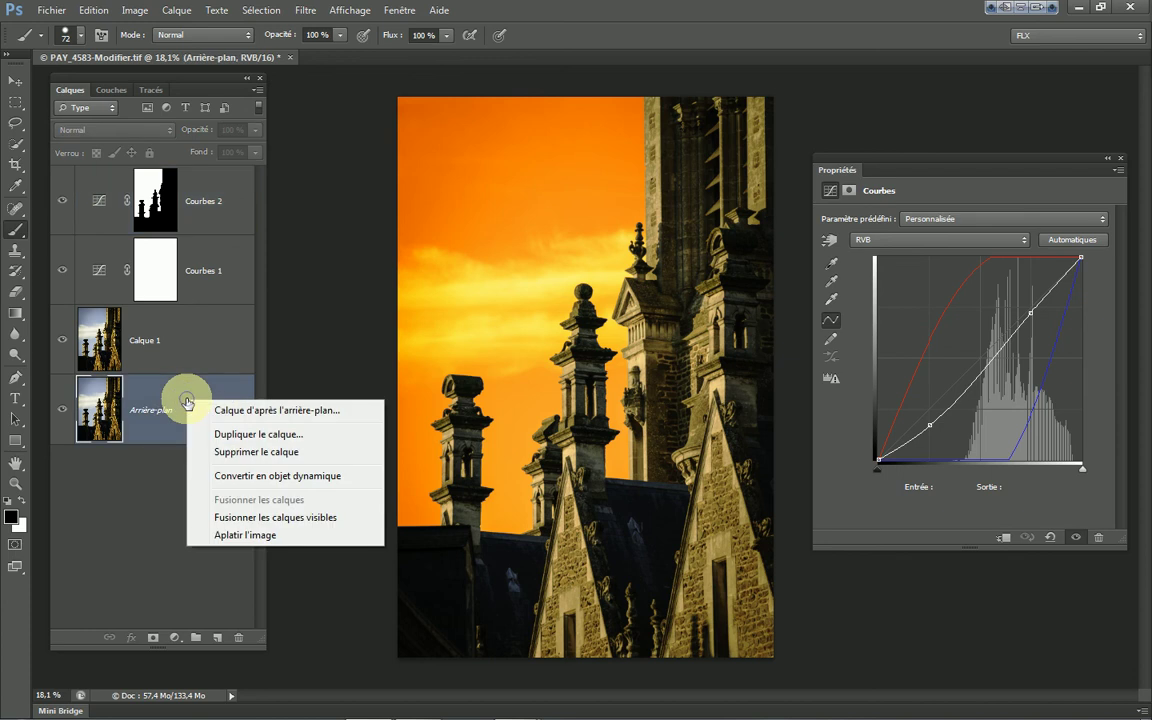
left_click(246, 538)
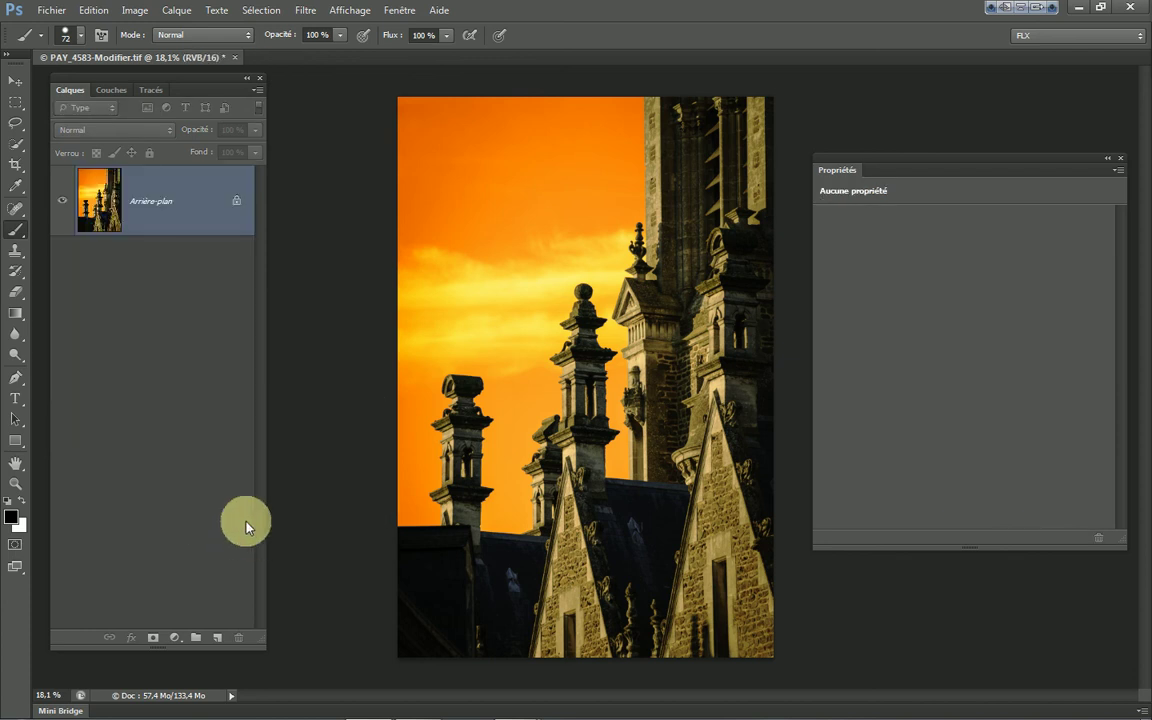